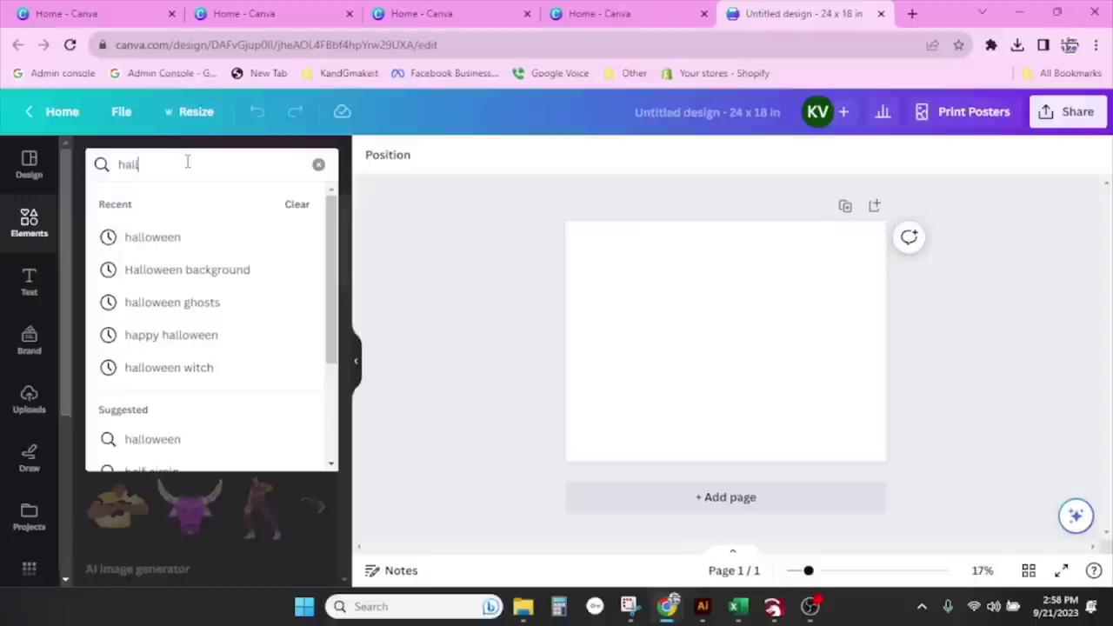
Step: Search the elements for "halloween" graphics and place the pink and orange "BOO!" lettering in the upper part of the page
key(Return)
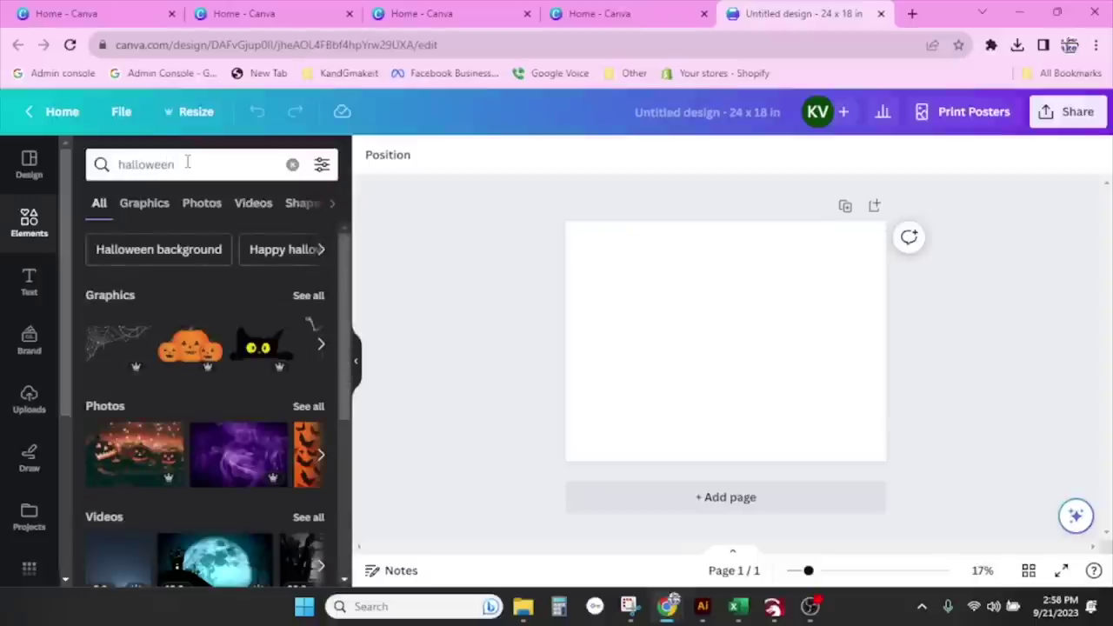
click(156, 218)
scroll(212, 365, down, 4)
scroll(212, 363, down, 6)
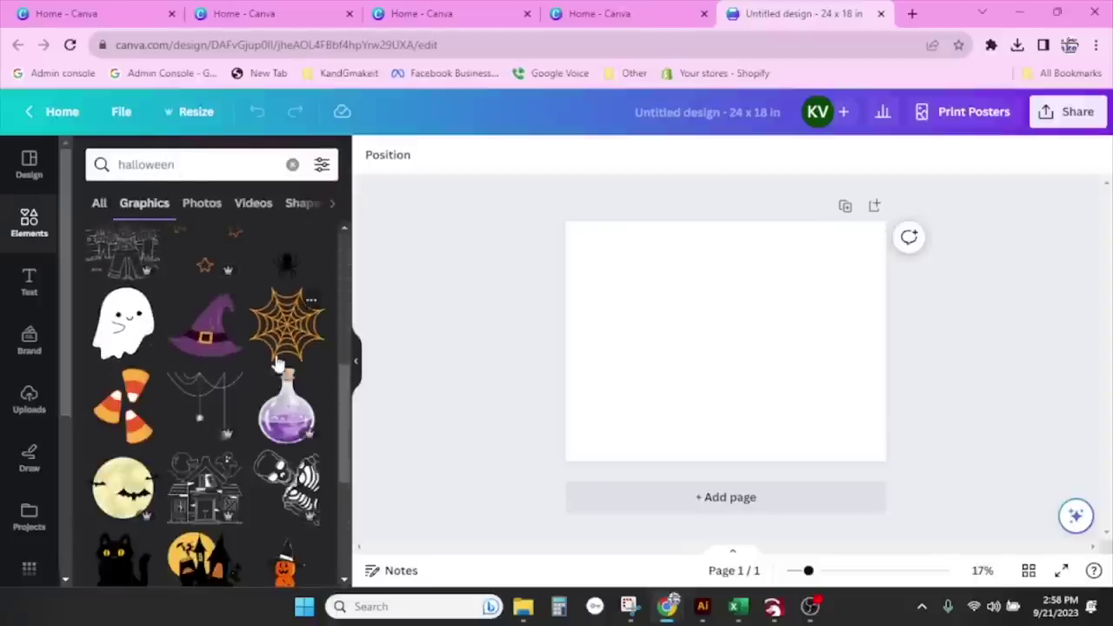
scroll(276, 361, down, 2)
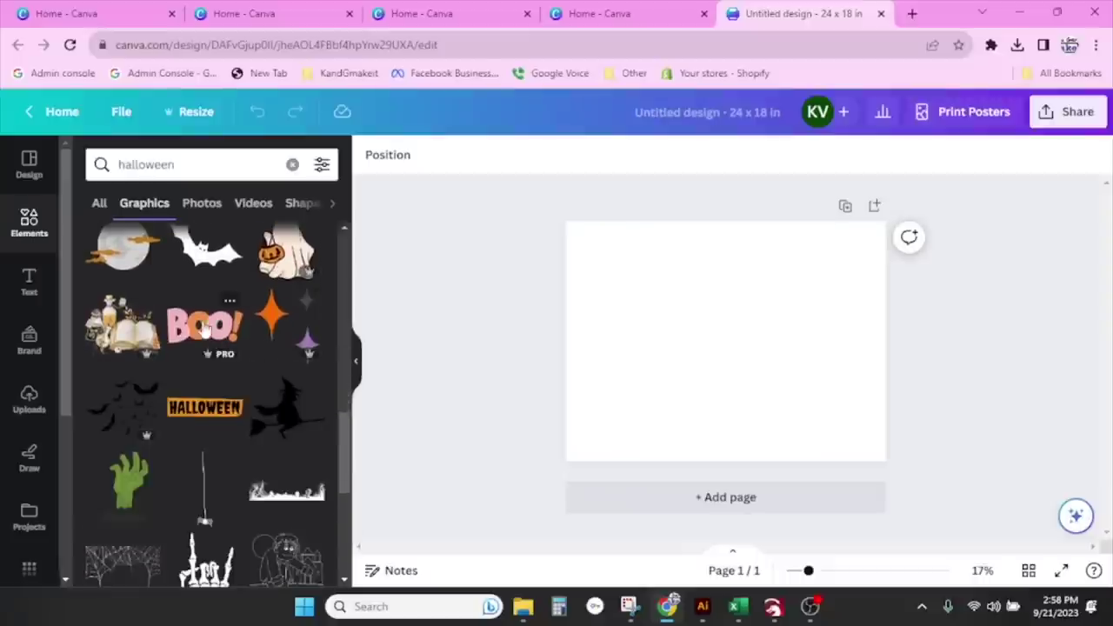
click(204, 324)
drag(715, 342, 676, 278)
Step: Search the graphics for "witch flying"
scroll(254, 413, up, 10)
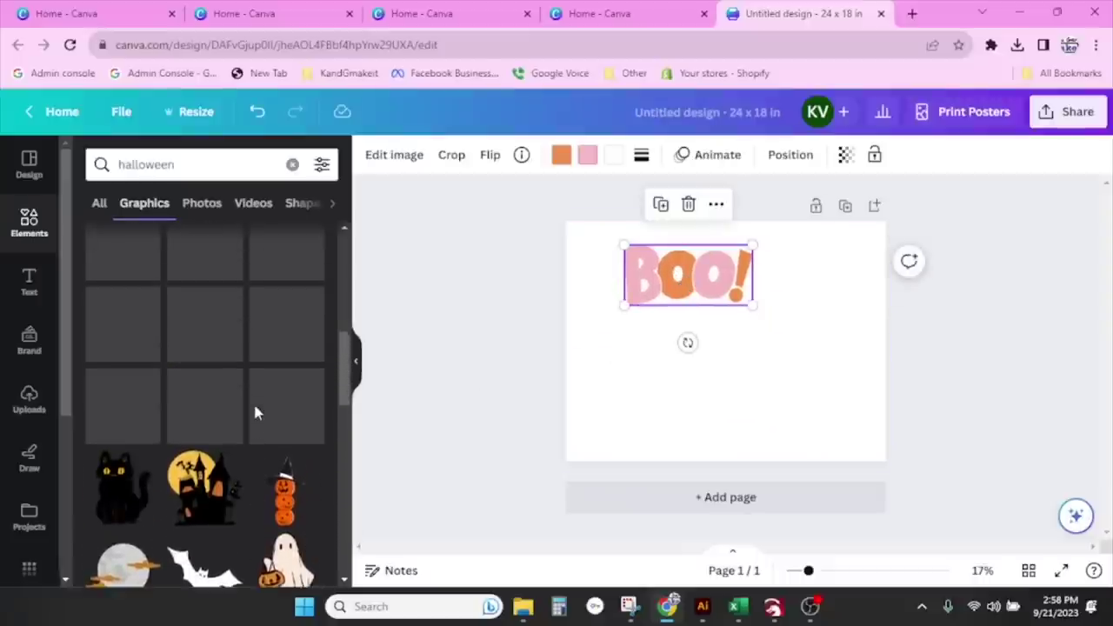
scroll(261, 383, up, 2)
click(211, 162)
double_click(213, 157)
text(w)
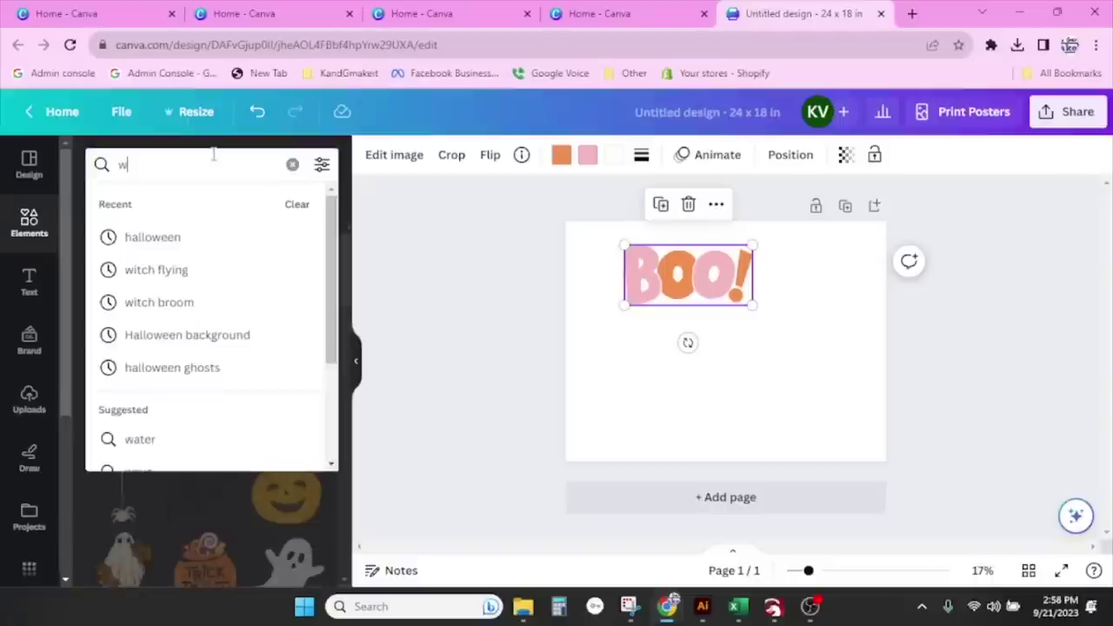
text(itch flying)
key(Return)
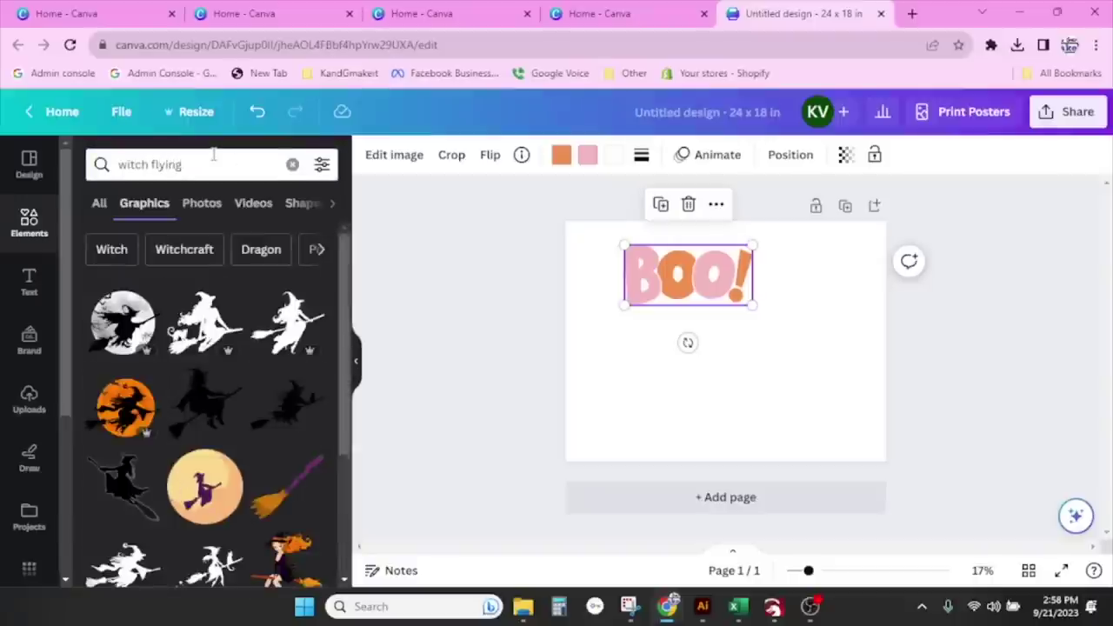
scroll(244, 364, down, 1)
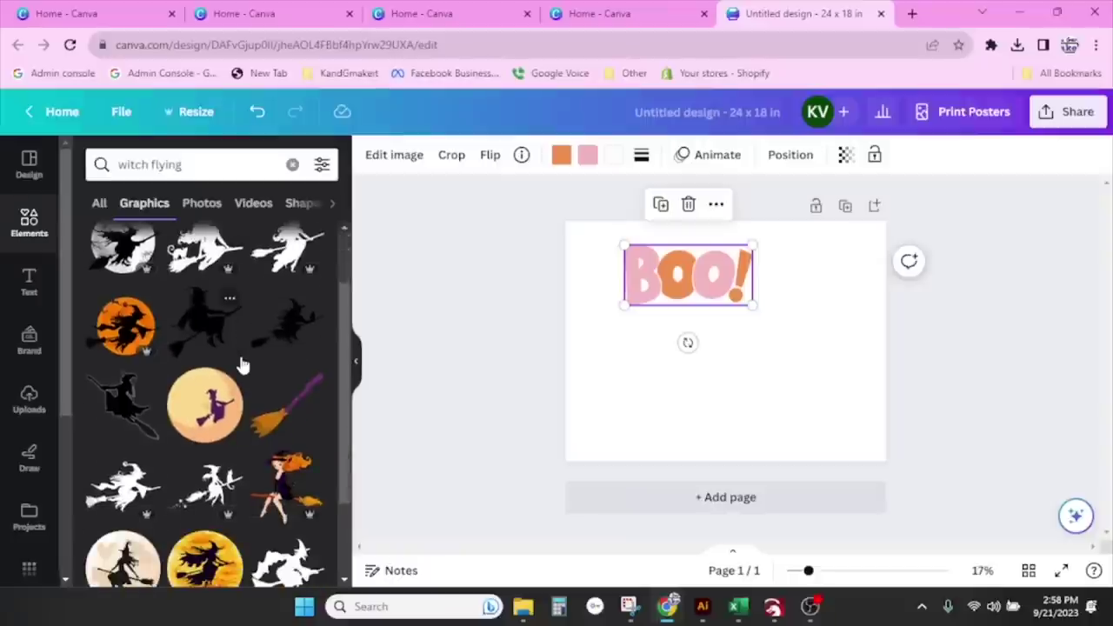
click(283, 327)
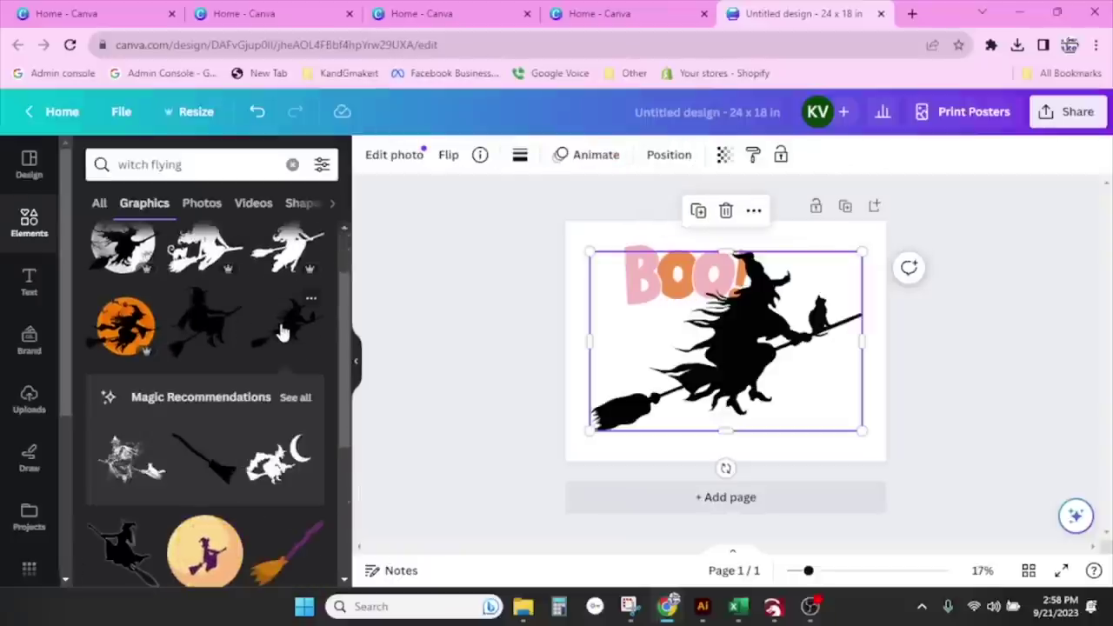
key(ctrl+z)
Step: Place the black flying witch with cat and star trail, enlarged, at the page's upper right and shift the "BOO!" lettering left beside it
scroll(270, 355, down, 3)
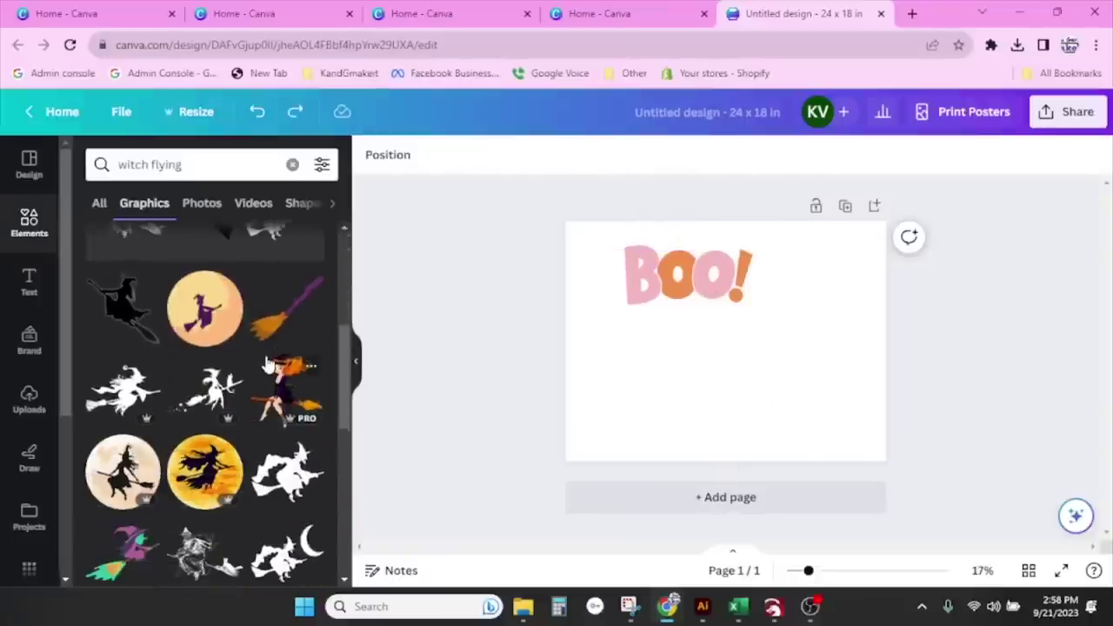
scroll(266, 363, down, 1)
click(202, 306)
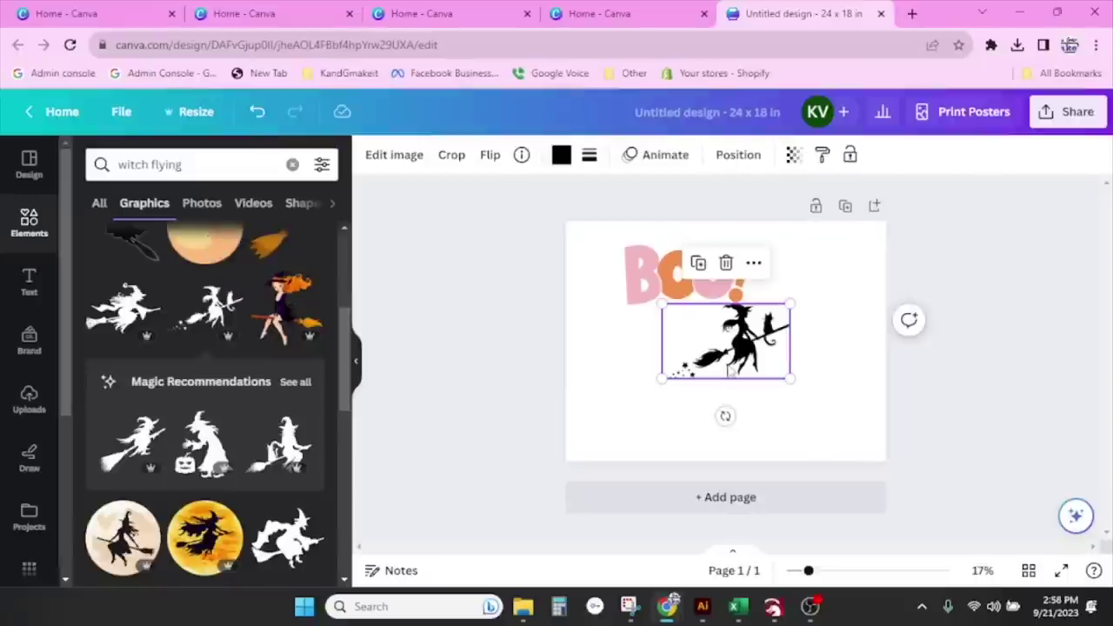
drag(791, 380, 838, 405)
drag(766, 353, 791, 287)
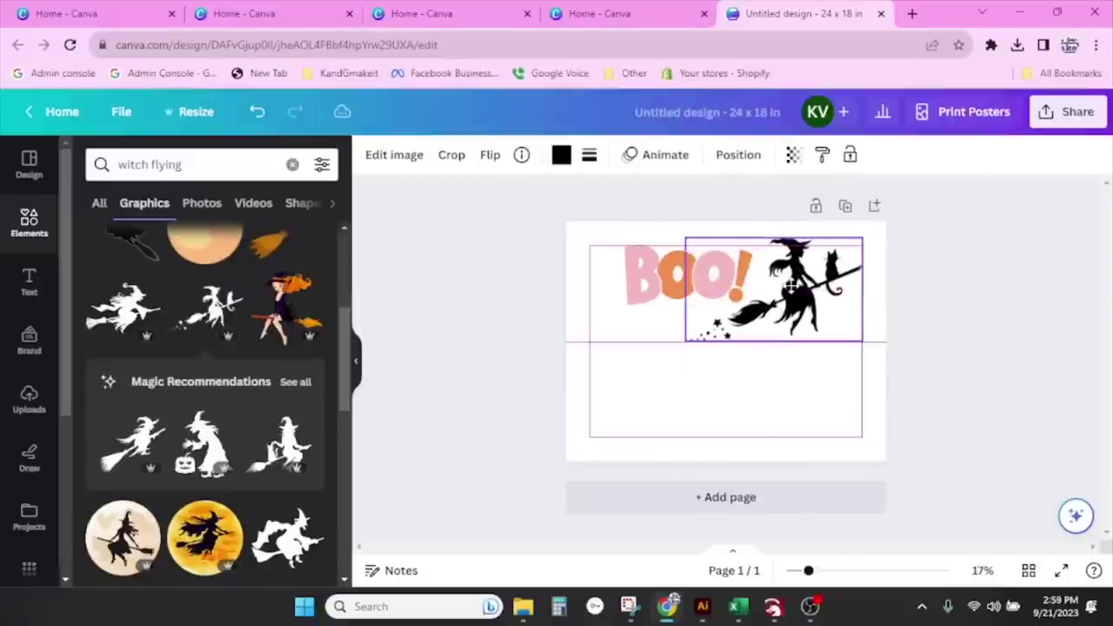
click(698, 296)
drag(698, 296, 652, 298)
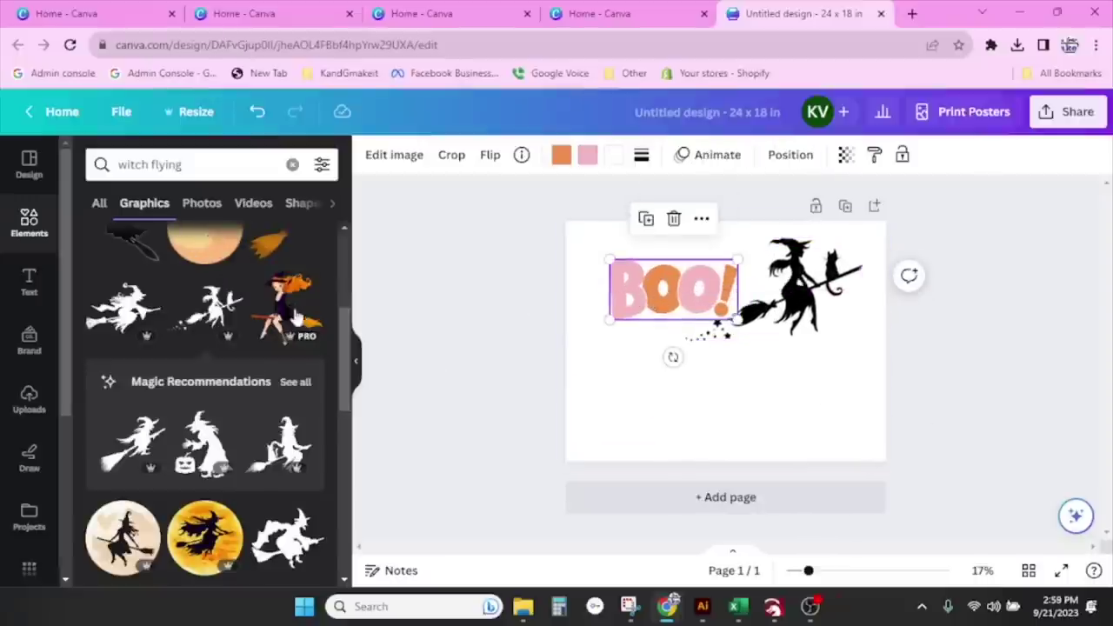
Step: Search the graphics for "ghost"
click(224, 166)
double_click(225, 167)
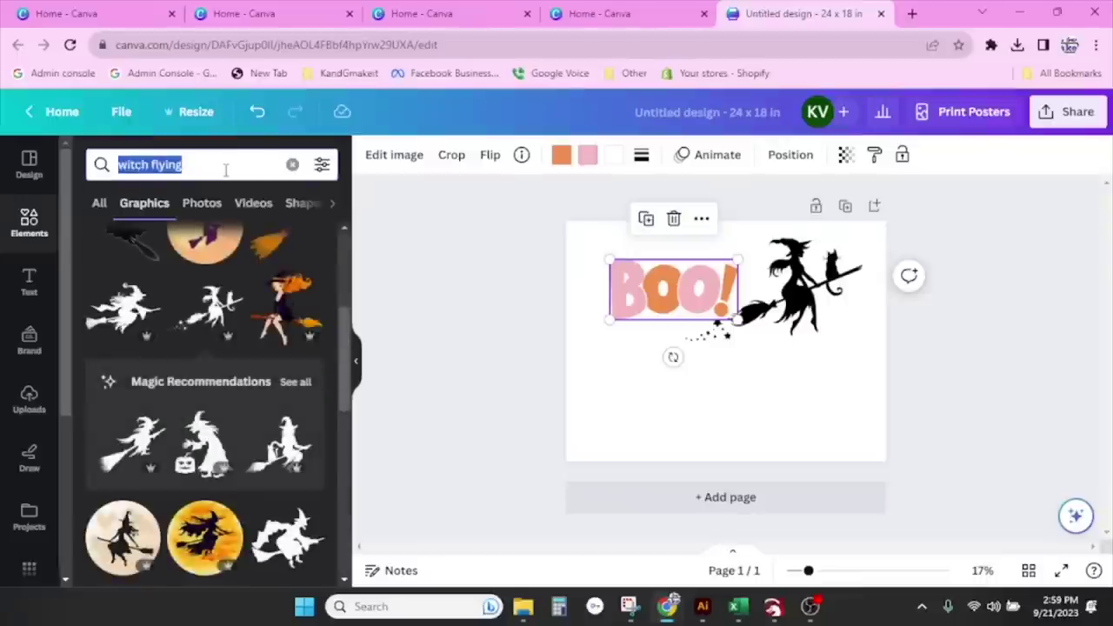
text(ghost)
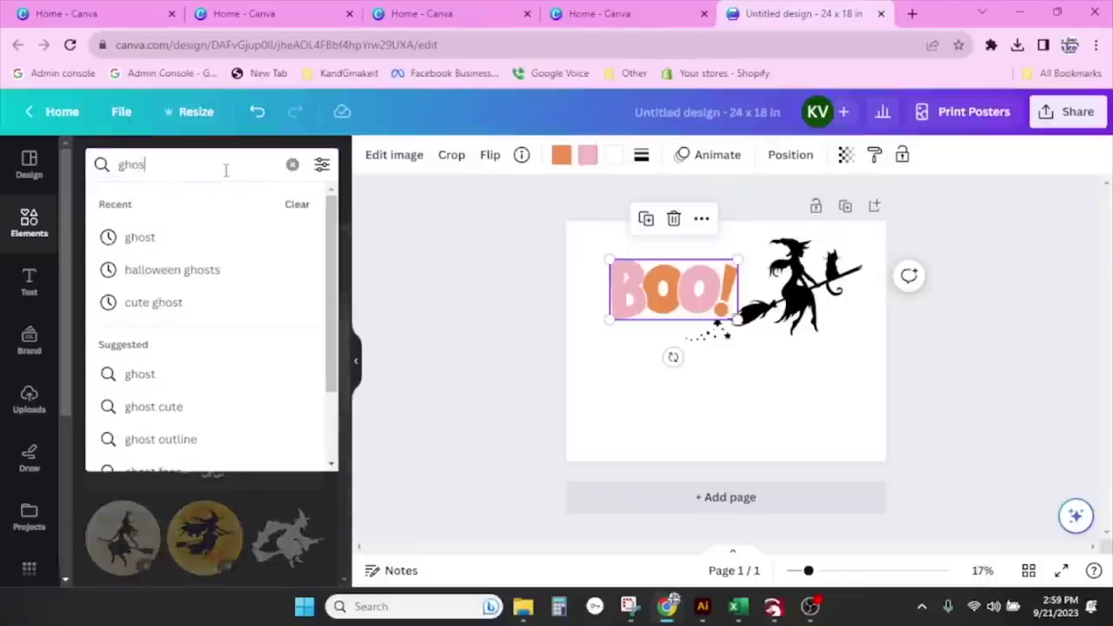
key(BackSpace)
key(Return)
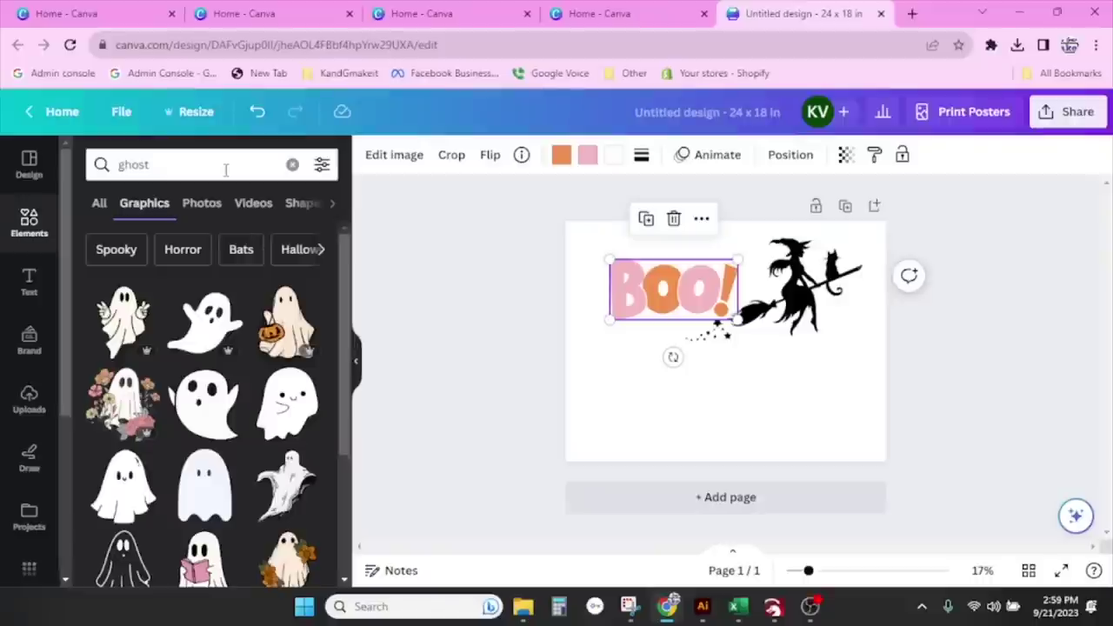
Step: Add the white ghost with raised arms and a curled tail, and place it in the page's lower left below the lettering
scroll(209, 357, down, 1)
scroll(208, 357, up, 1)
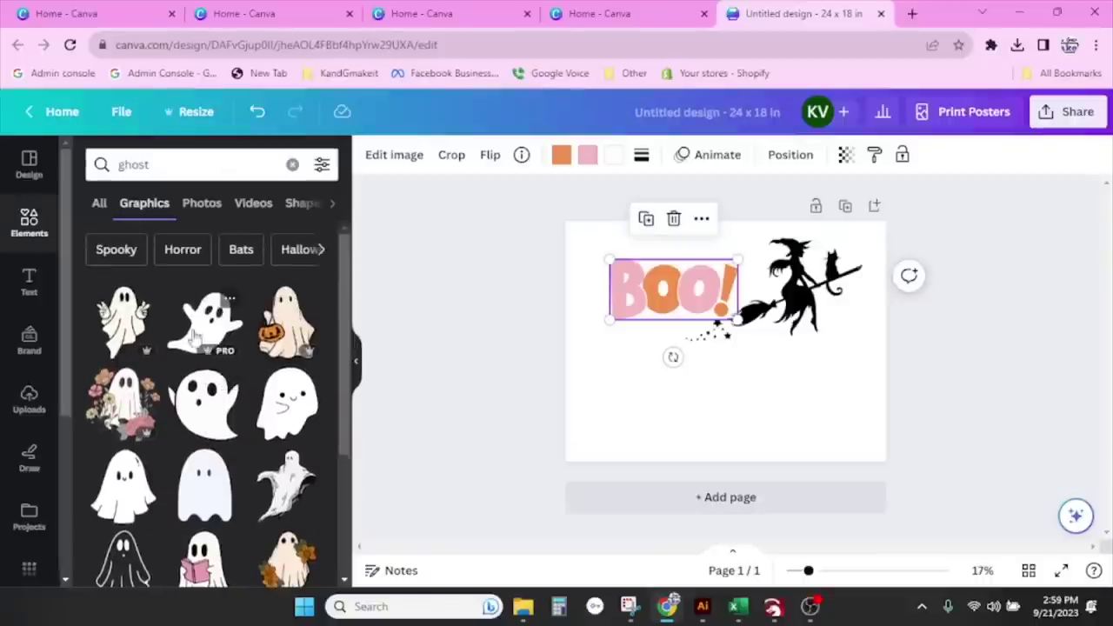
scroll(248, 374, down, 4)
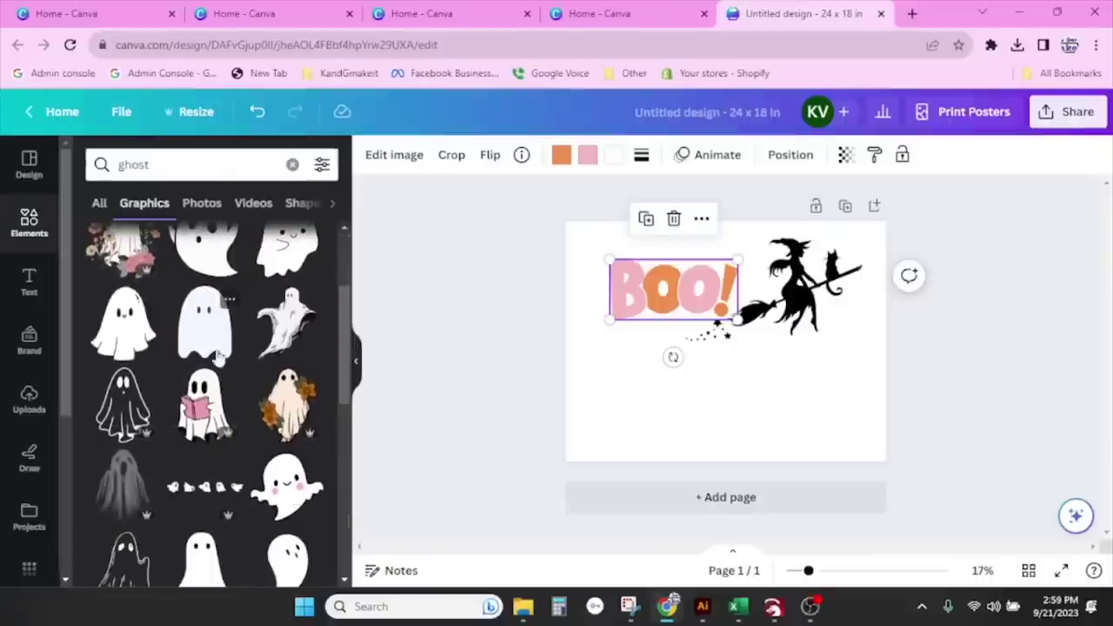
scroll(248, 372, down, 3)
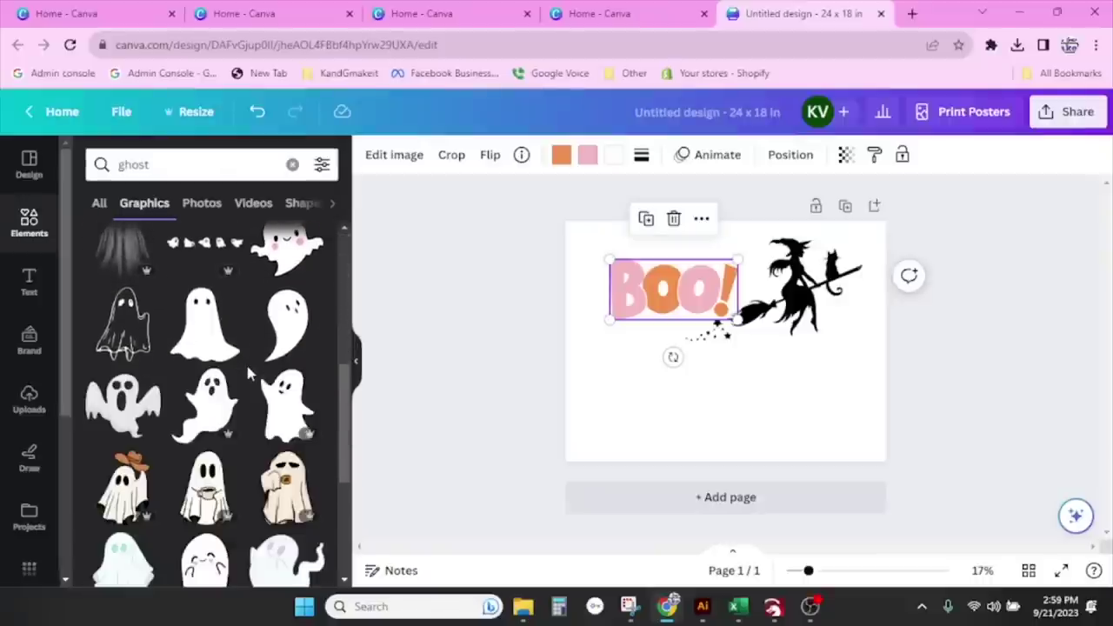
scroll(248, 372, down, 4)
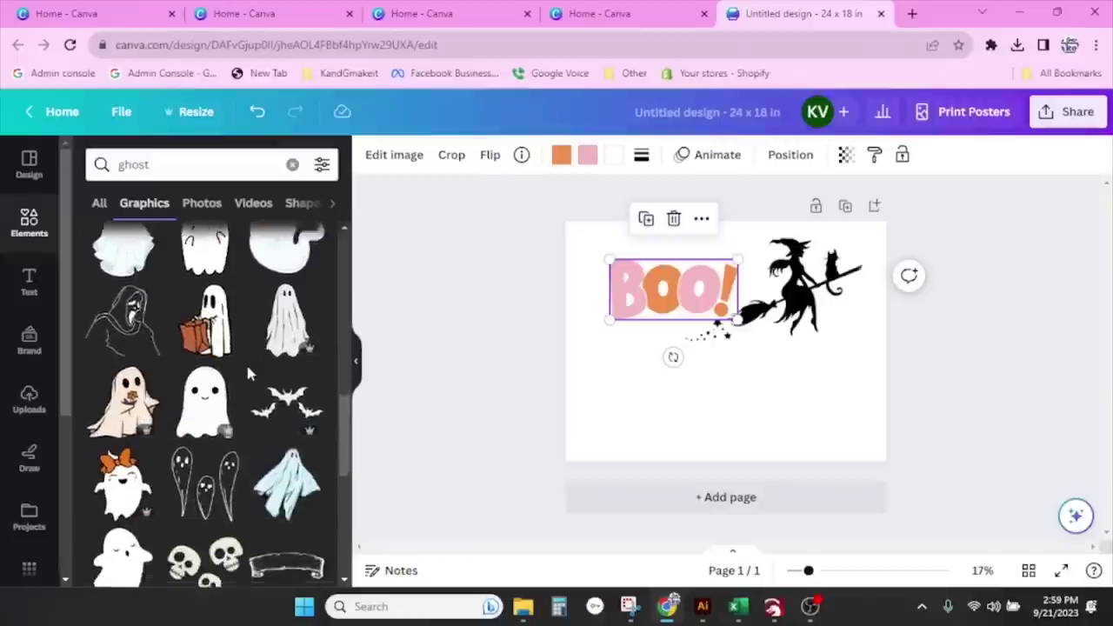
scroll(247, 372, down, 3)
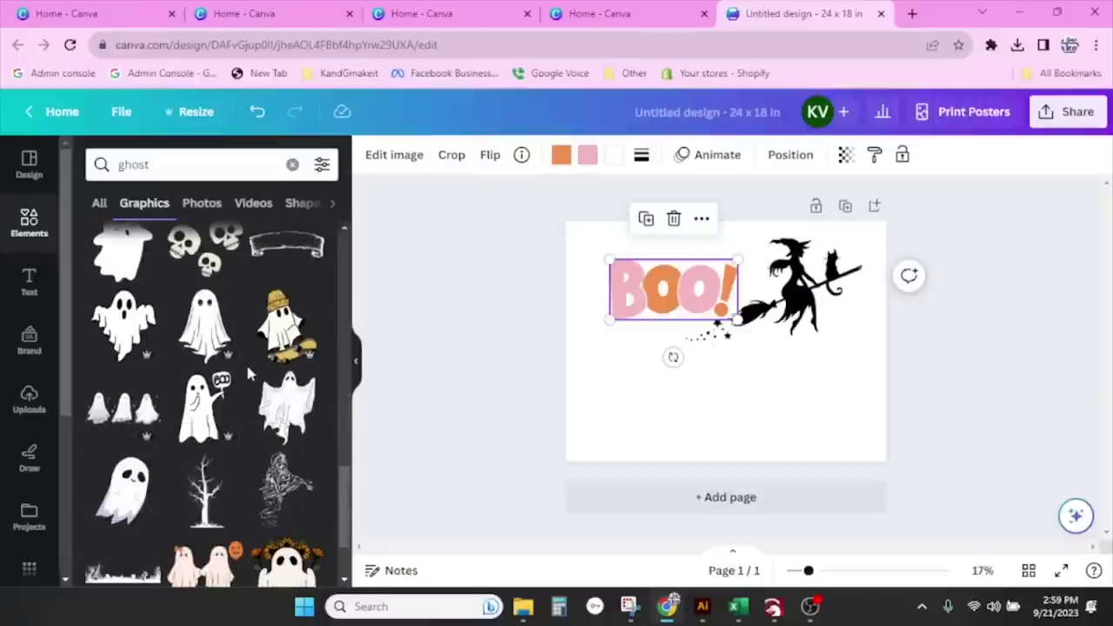
scroll(248, 373, down, 4)
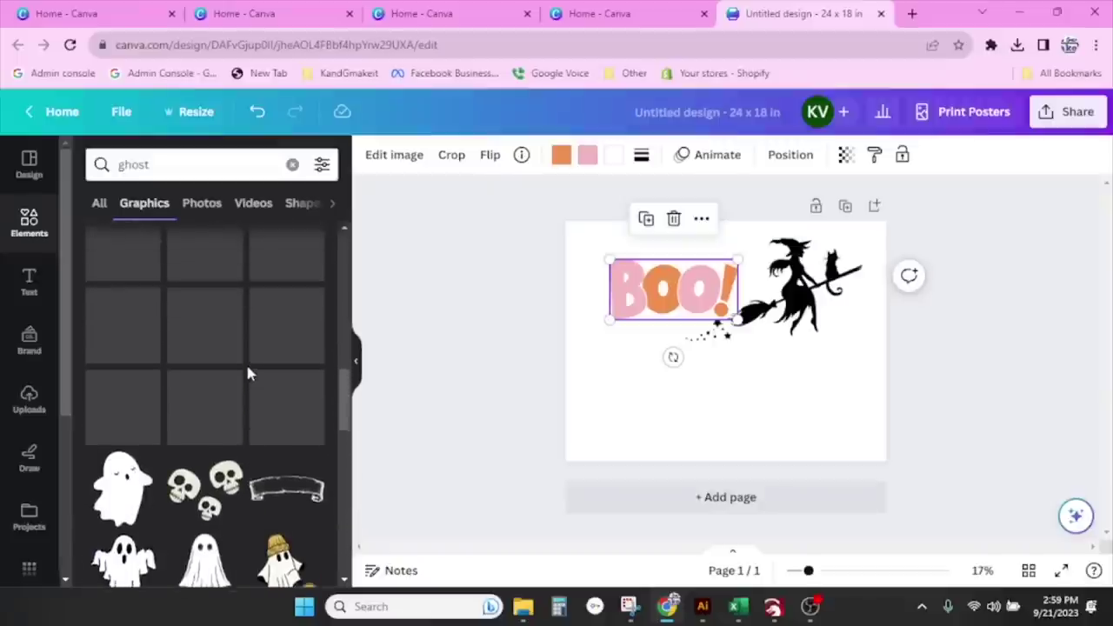
scroll(245, 362, up, 3)
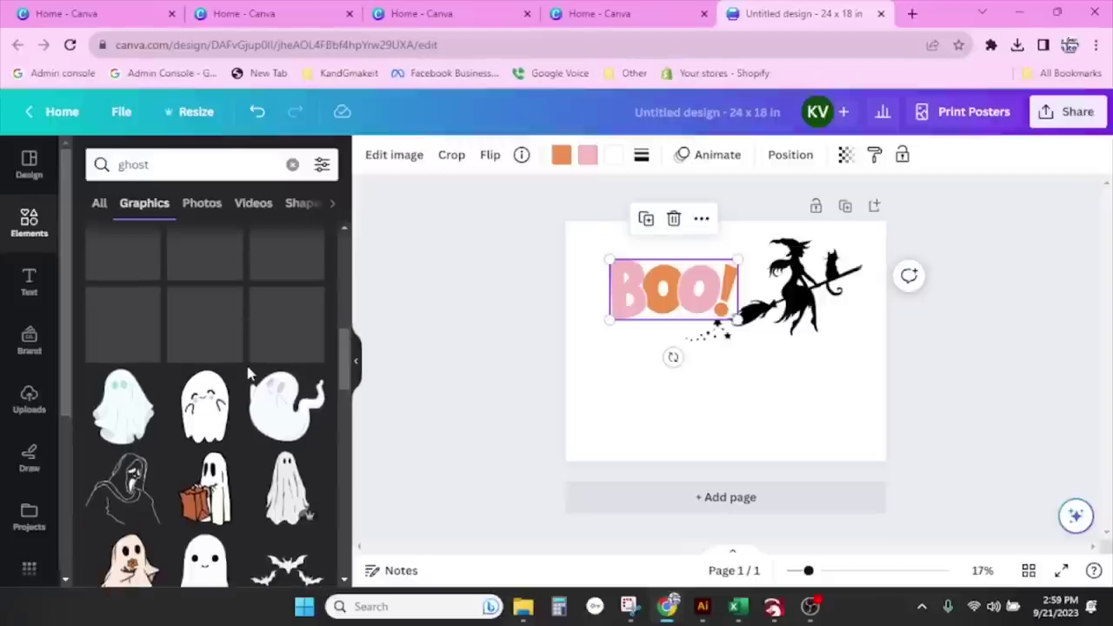
scroll(247, 372, up, 1)
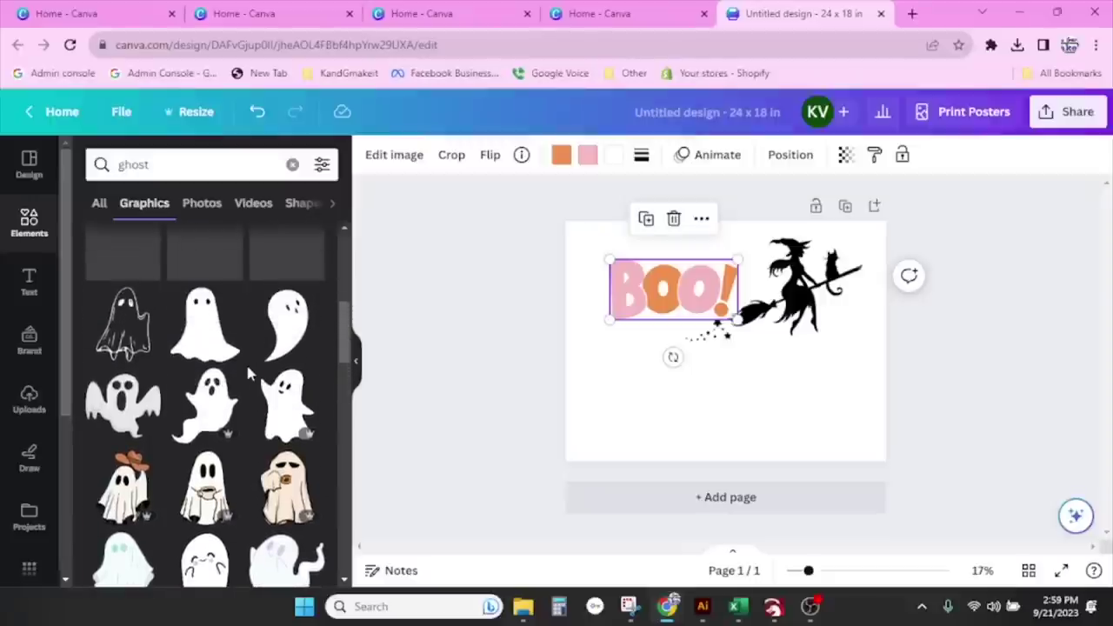
click(207, 399)
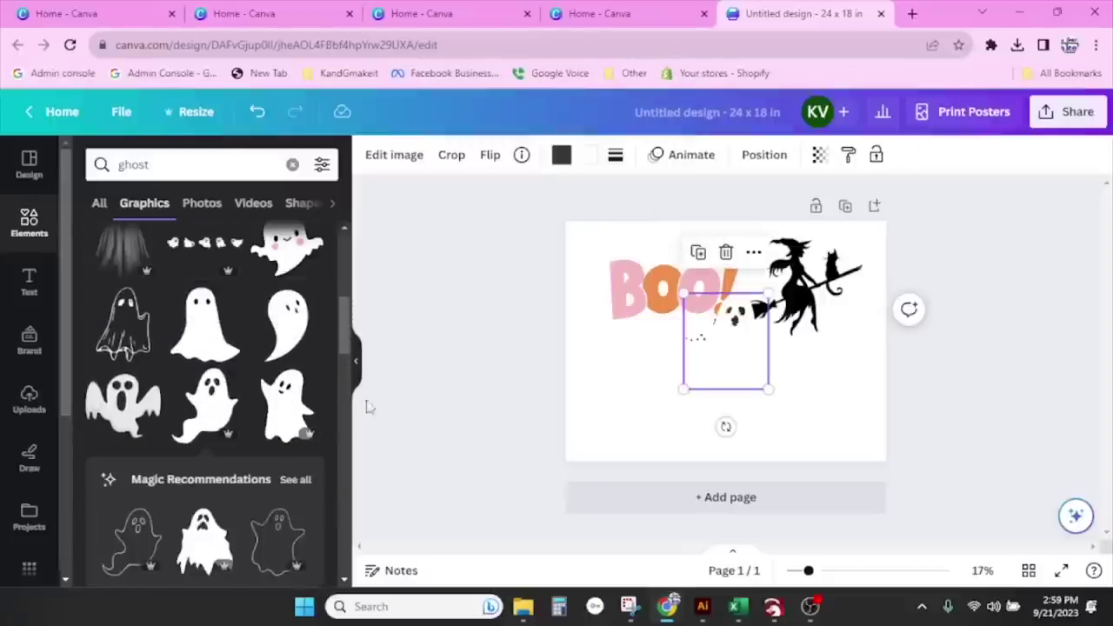
drag(725, 353, 653, 391)
Step: Add the gray ghost graphic and place it in the page's lower right below the witch
scroll(248, 448, down, 5)
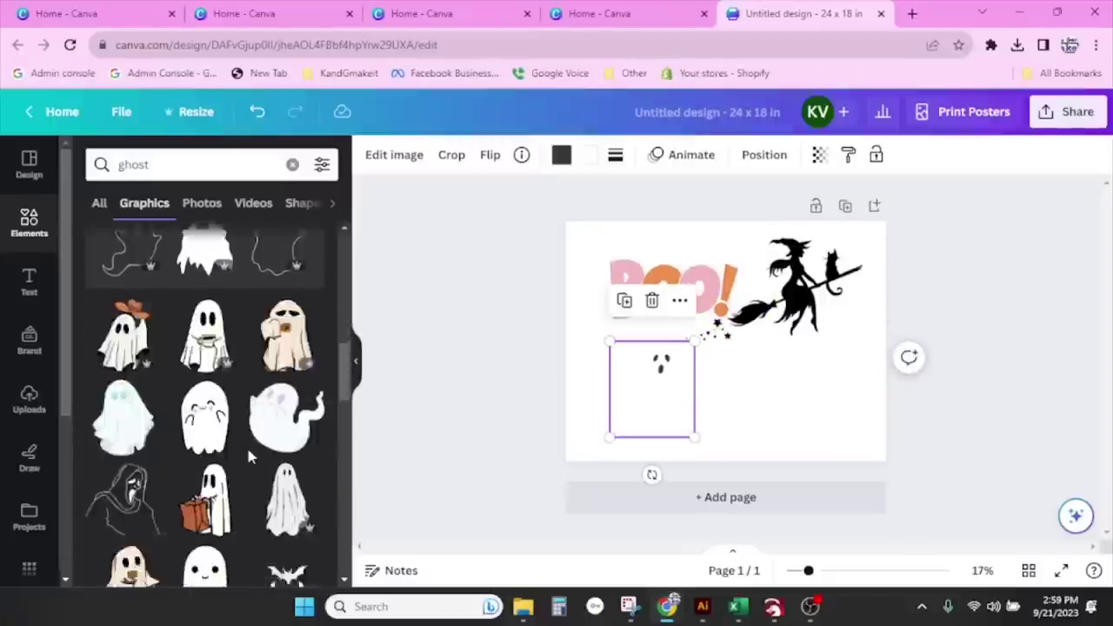
scroll(243, 424, down, 5)
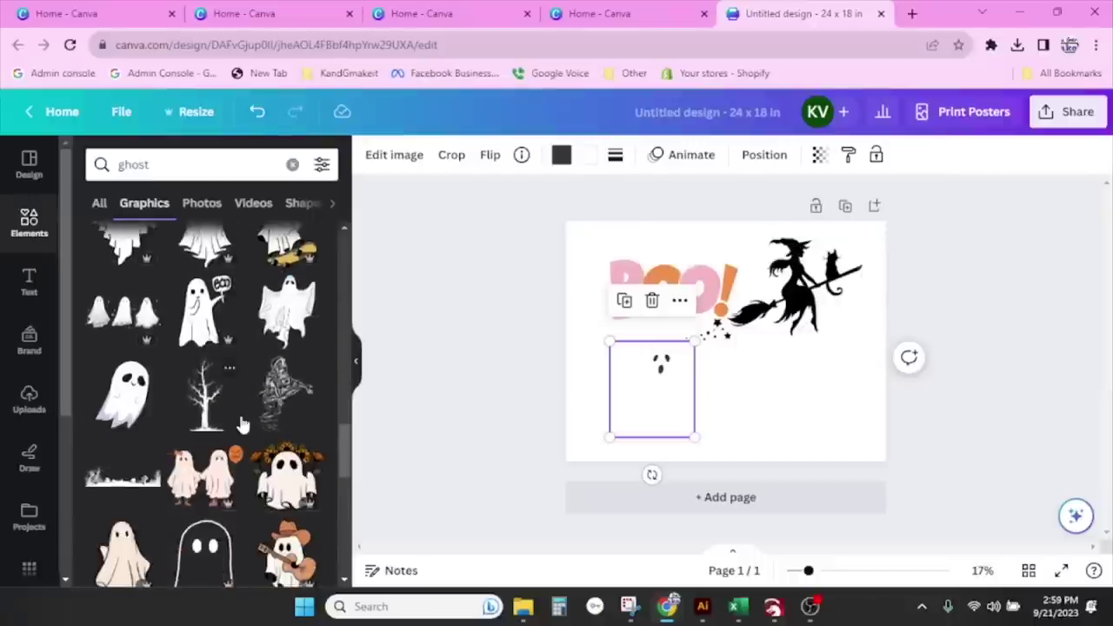
scroll(240, 423, down, 4)
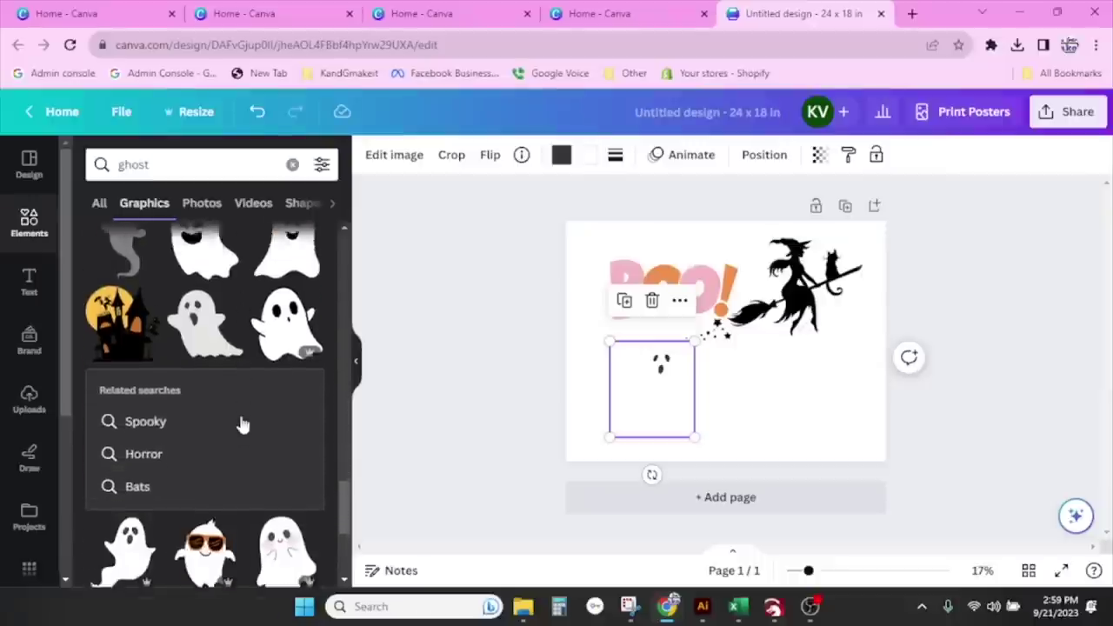
scroll(241, 423, up, 3)
click(125, 315)
drag(740, 361, 806, 411)
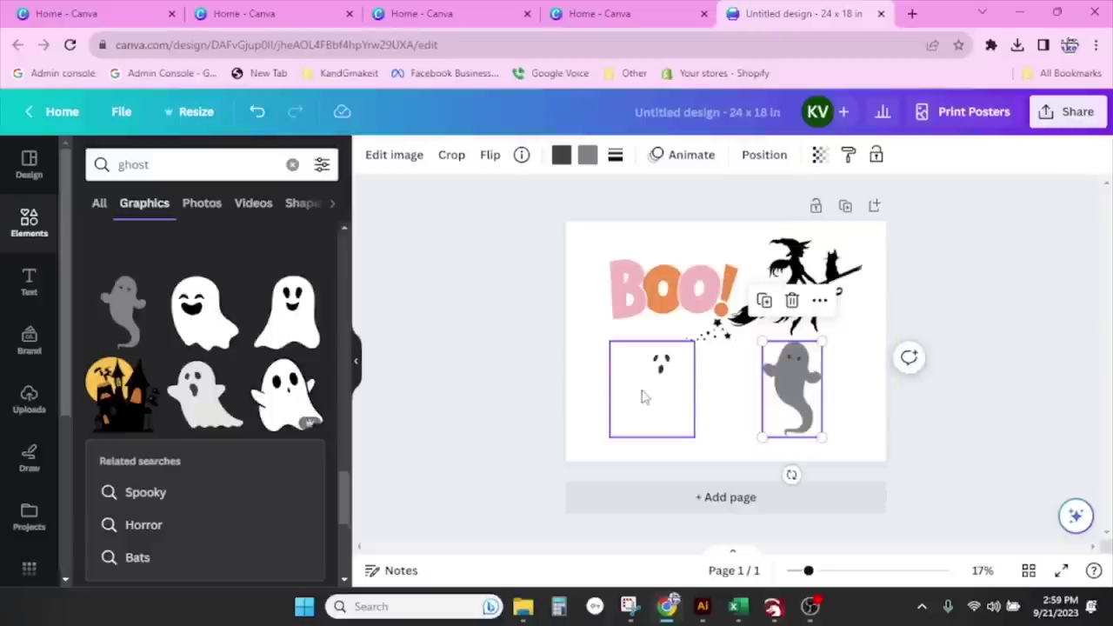
Step: Move the witch further right and the "BOO!" lettering slightly up to separate the two graphics
drag(707, 283, 677, 288)
click(675, 293)
click(403, 275)
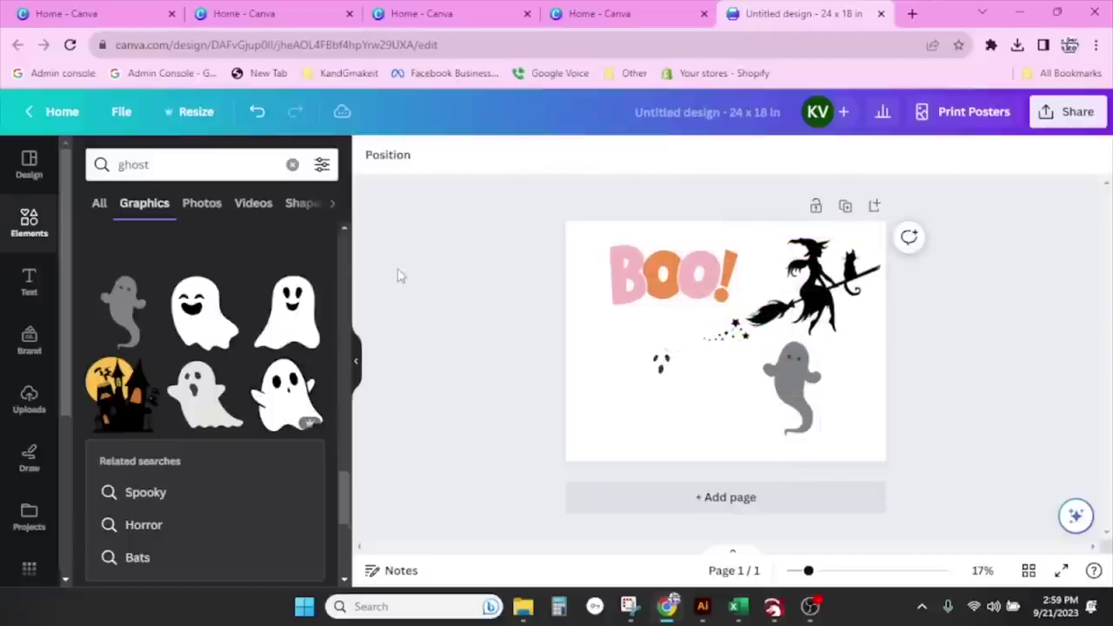
Step: Add a rectangle shape and stretch it into a thin horizontal bar about 13.9 in wide just below the "BOO!" lettering
click(182, 171)
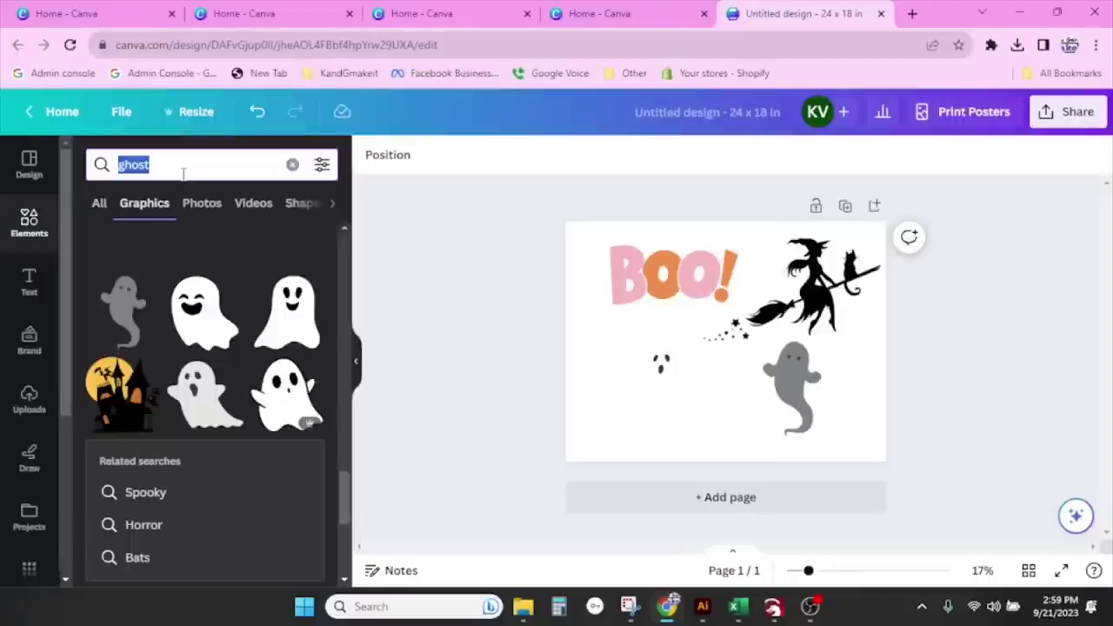
text(rect)
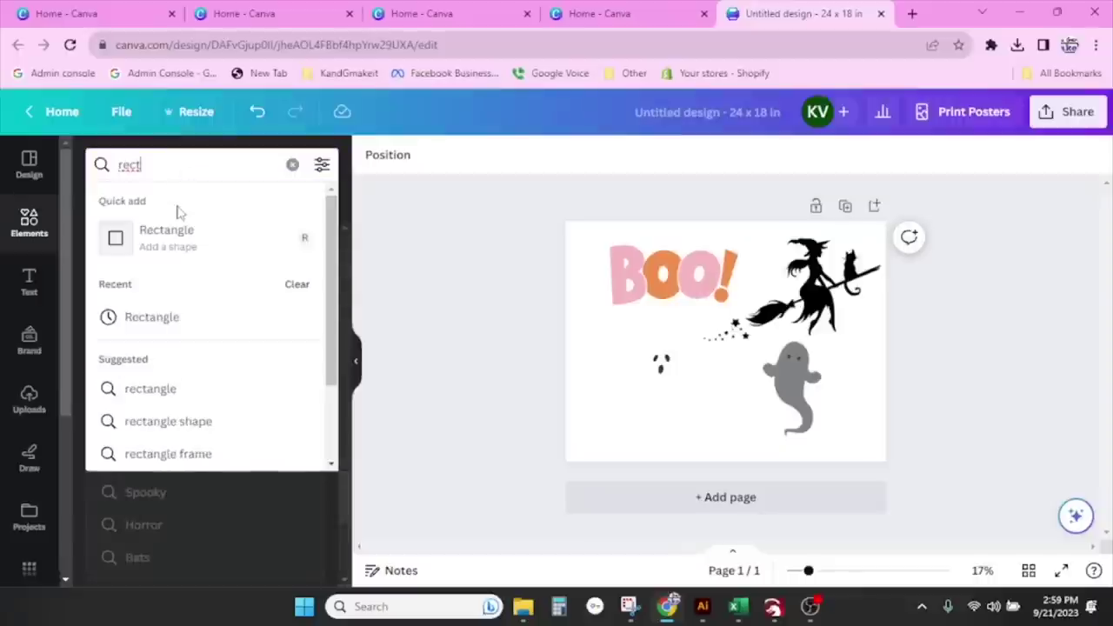
click(166, 233)
drag(691, 342, 625, 341)
drag(758, 340, 812, 341)
drag(718, 377, 713, 315)
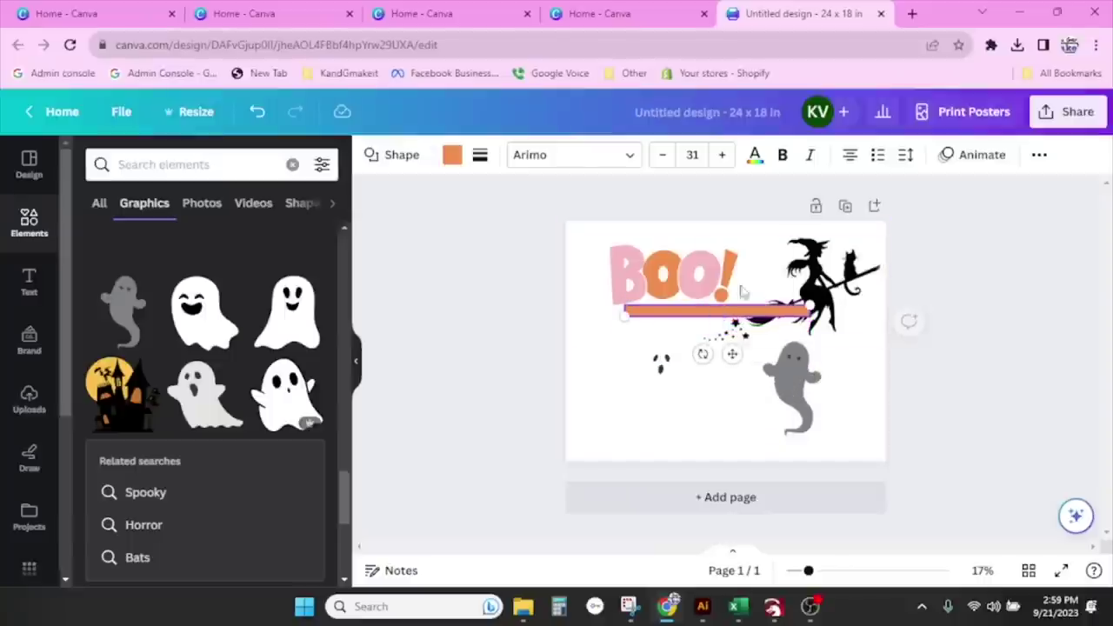
Step: Set the orange bar's height to 0.75 in and give it a shorter width, keeping its height-to-width ratio unlocked
click(1039, 154)
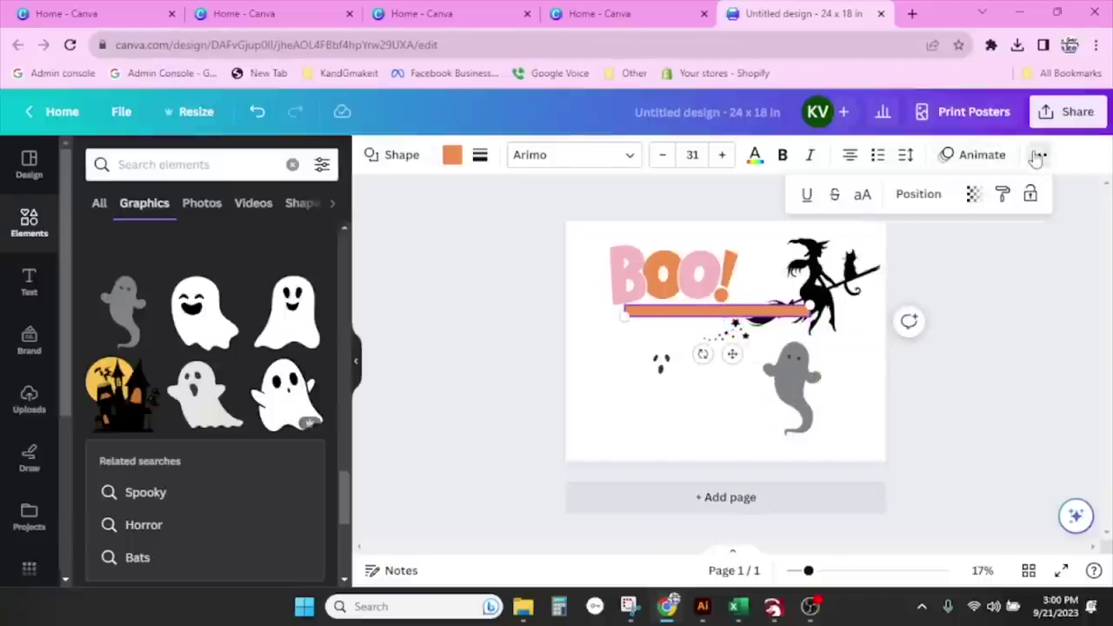
click(918, 193)
click(196, 468)
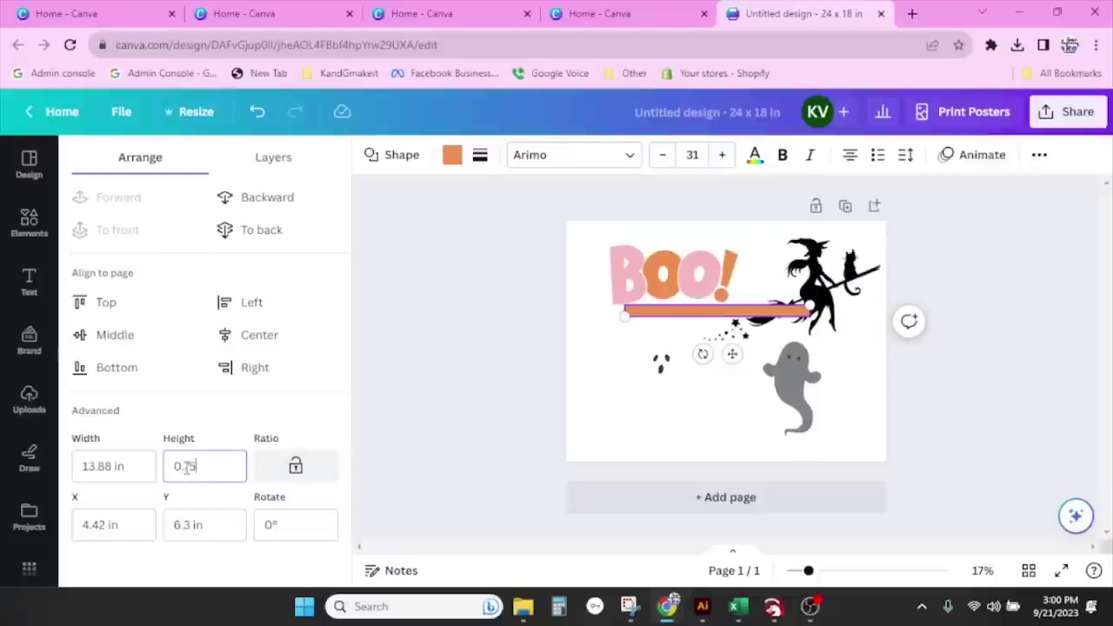
click(114, 468)
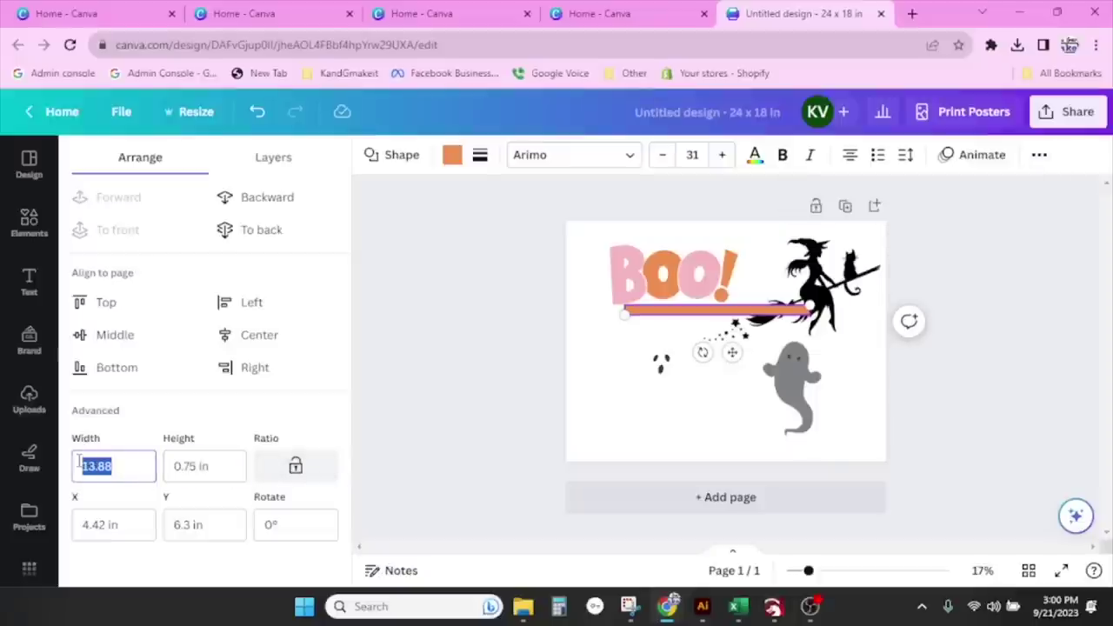
key(Return)
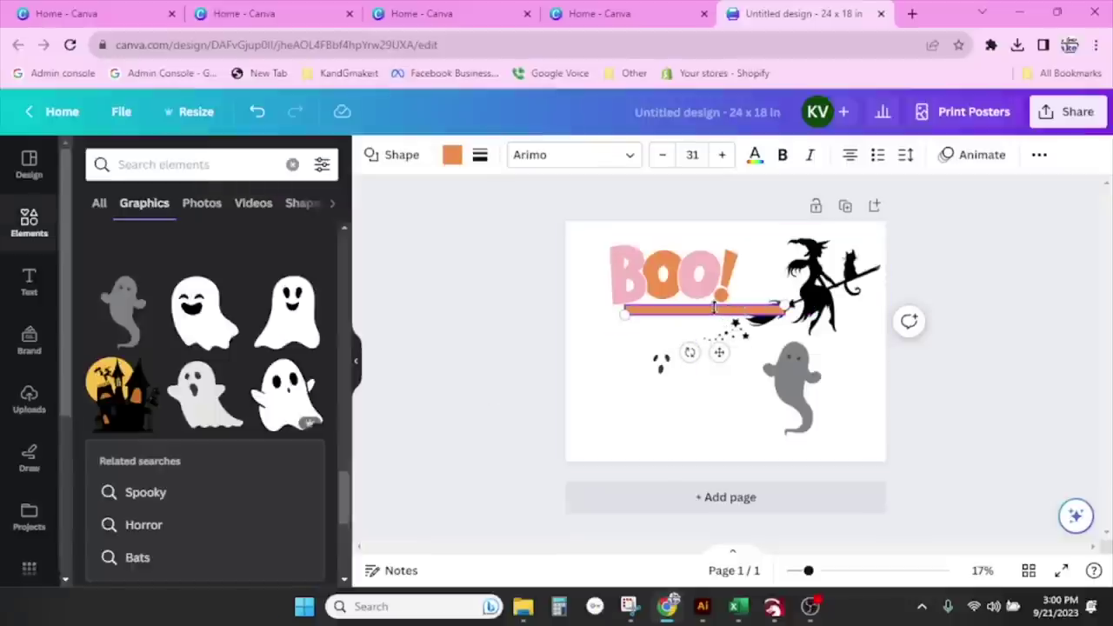
click(534, 285)
Step: Lower the bar below the "BOO!" lettering and add a copy rotated 90° that runs down from its right end, forming a corner
click(701, 311)
drag(701, 311, 703, 336)
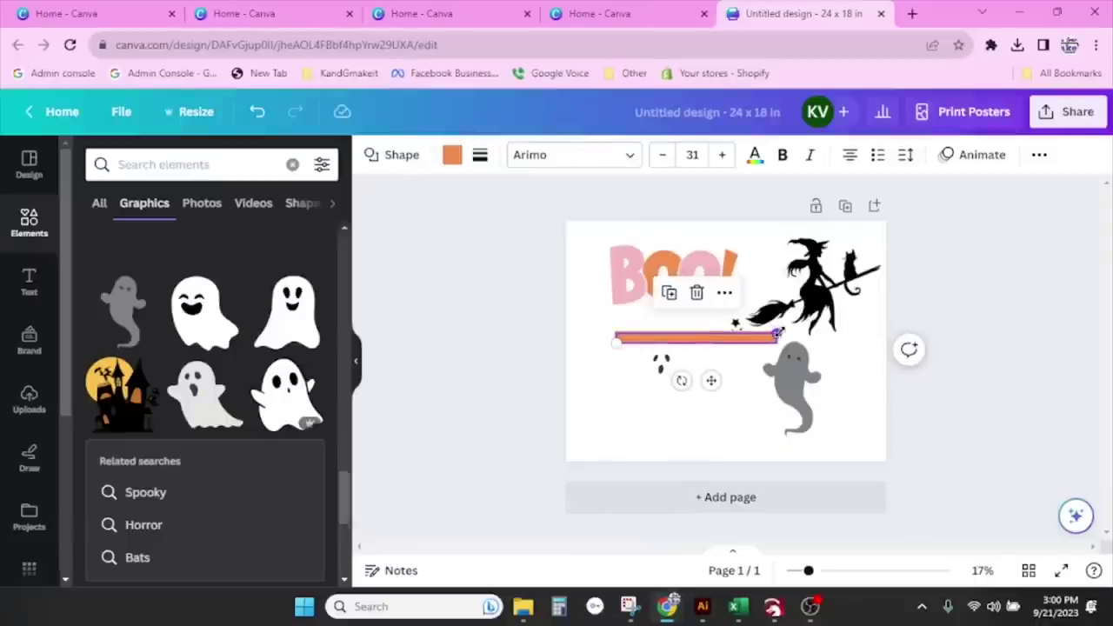
drag(682, 381, 745, 346)
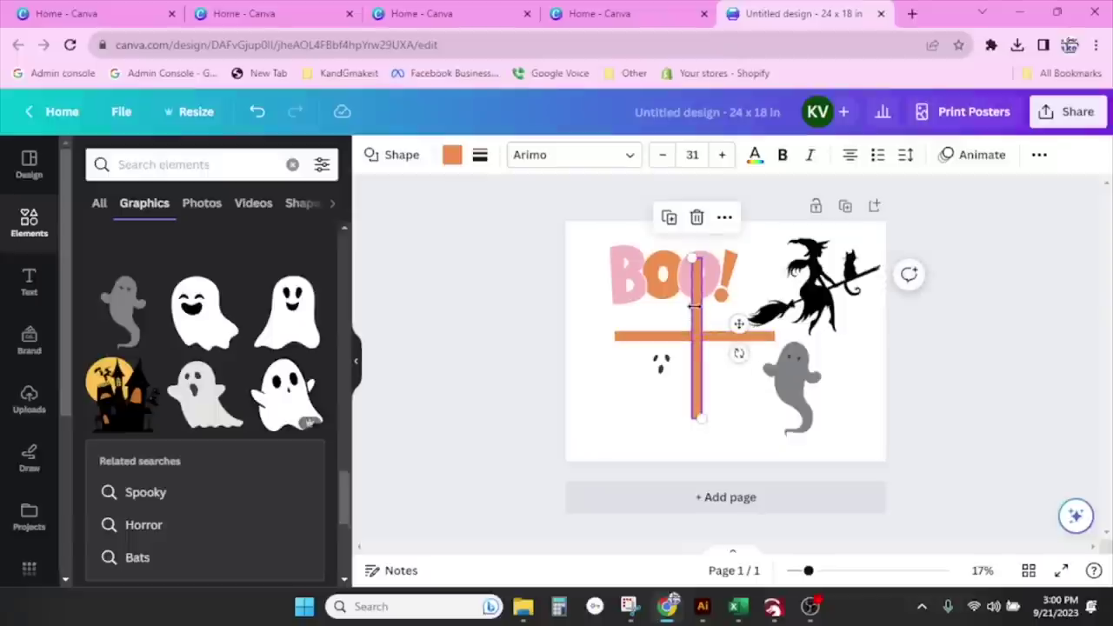
click(792, 217)
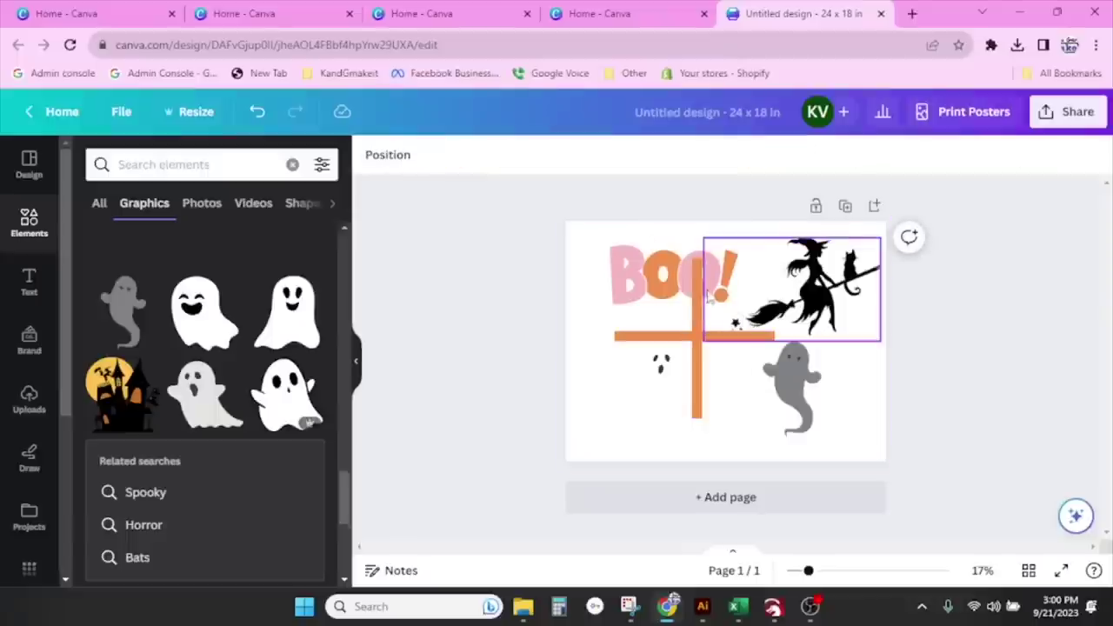
drag(698, 294, 771, 372)
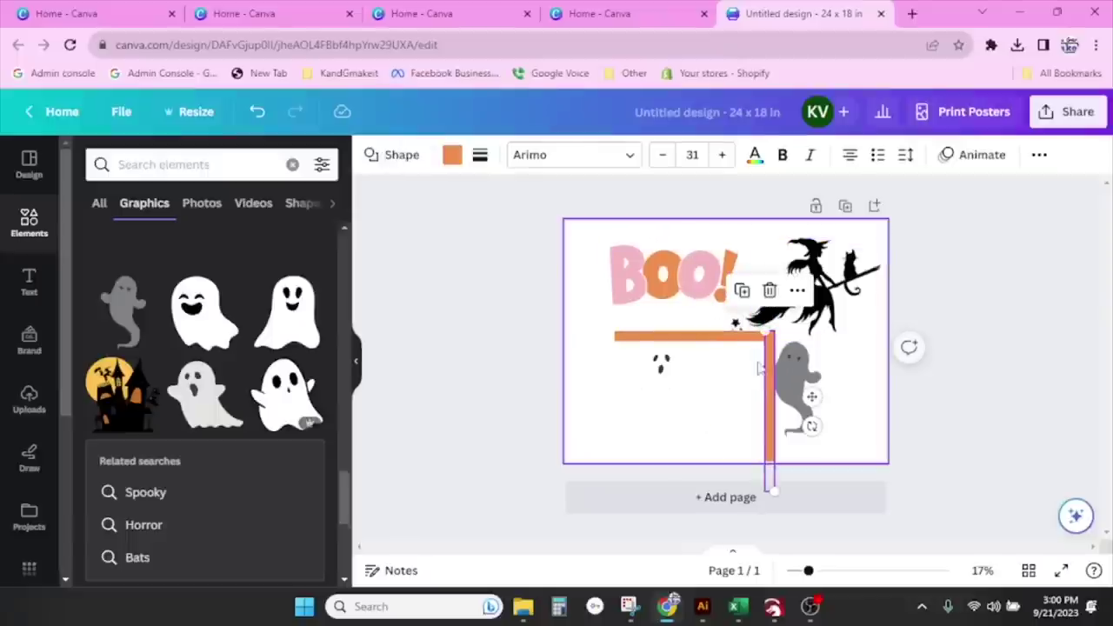
Step: Move both bars up together to the base of the "BOO!" lettering and recolor them black
shift+click(711, 338)
drag(770, 374, 769, 333)
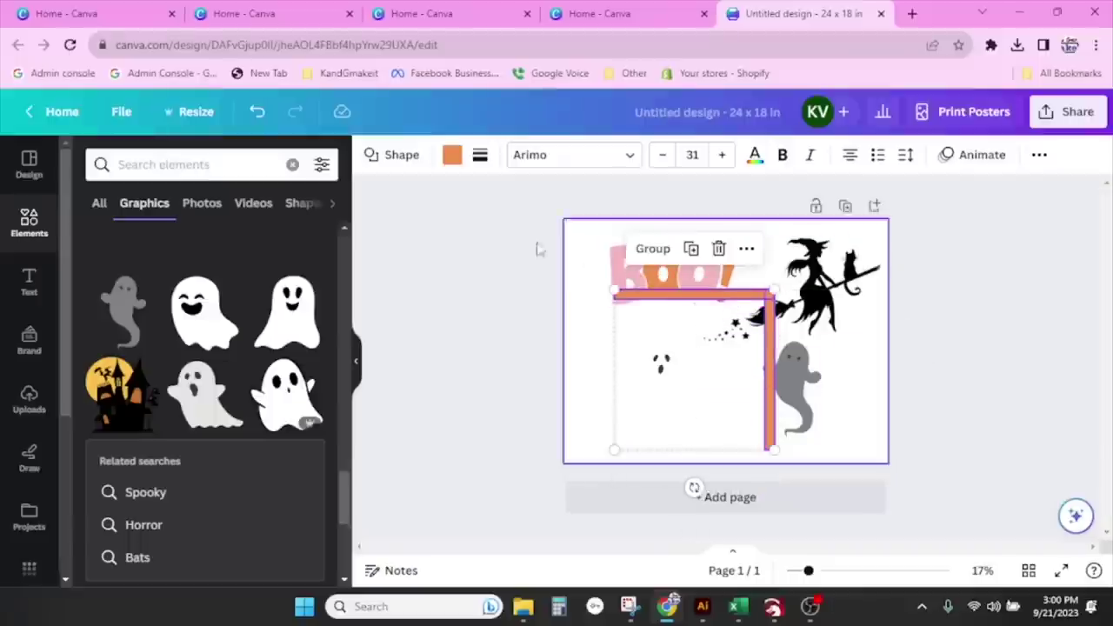
click(452, 156)
click(182, 259)
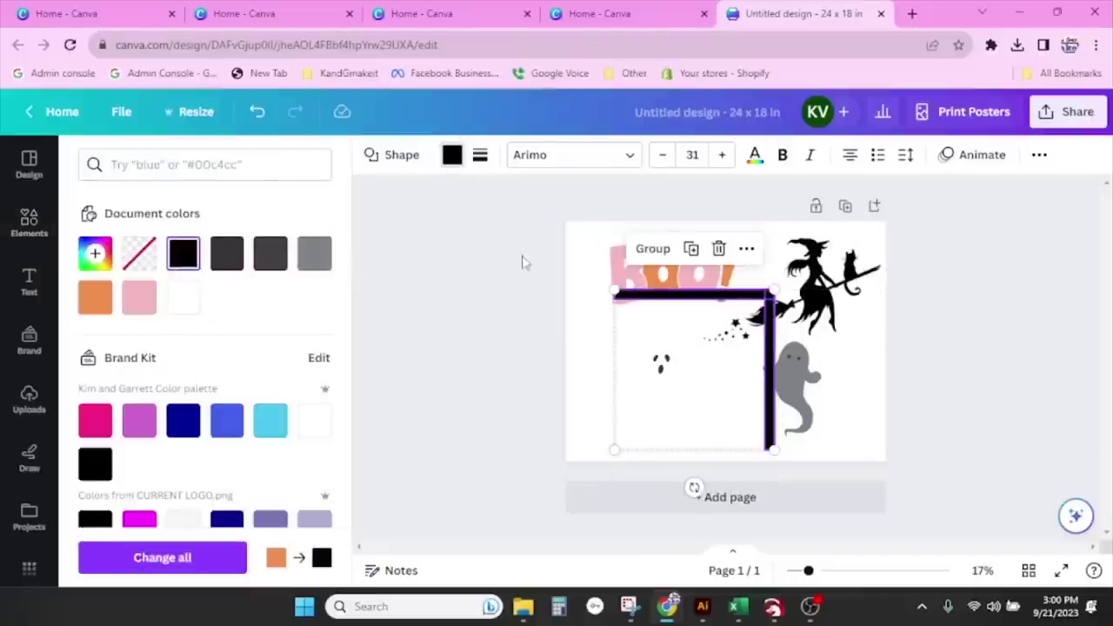
Step: Group the two black bars and send the group to the back behind the other graphics
right_click(770, 318)
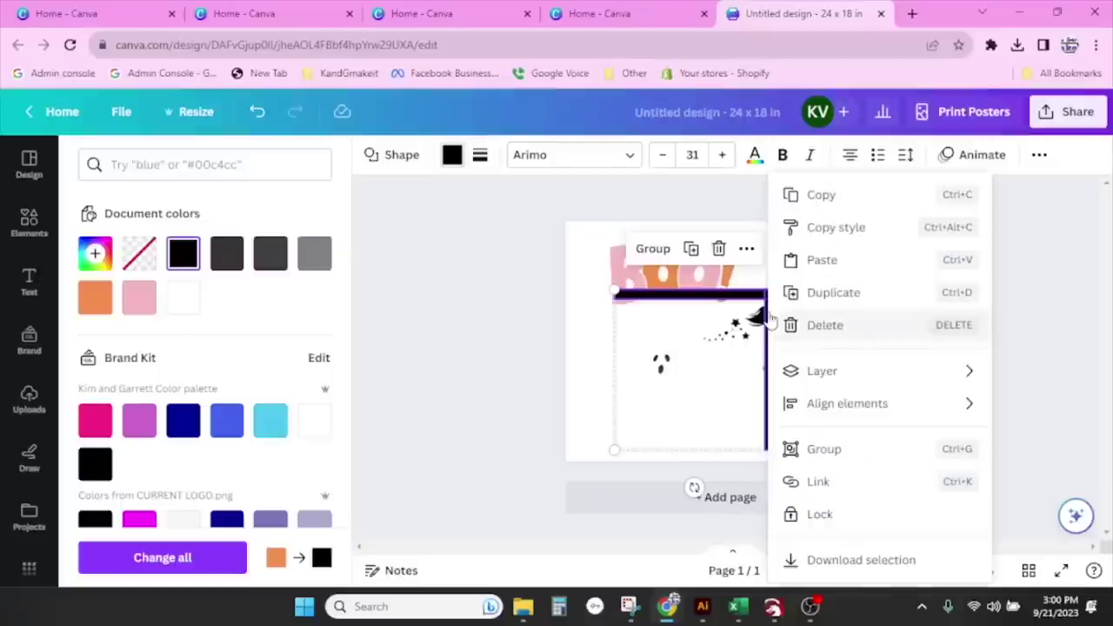
click(821, 449)
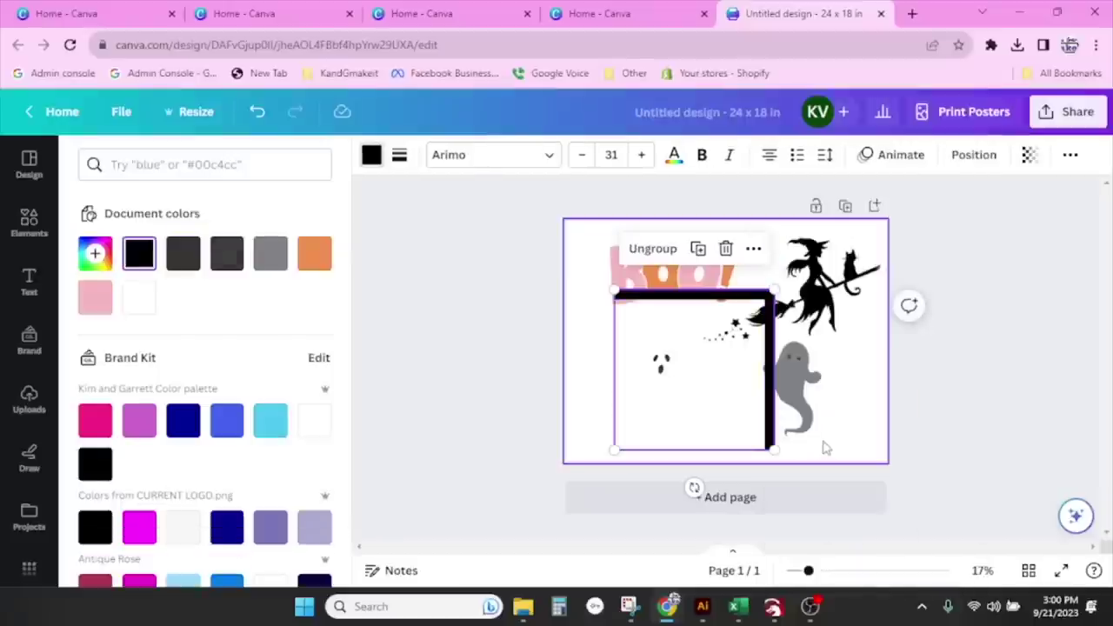
right_click(770, 347)
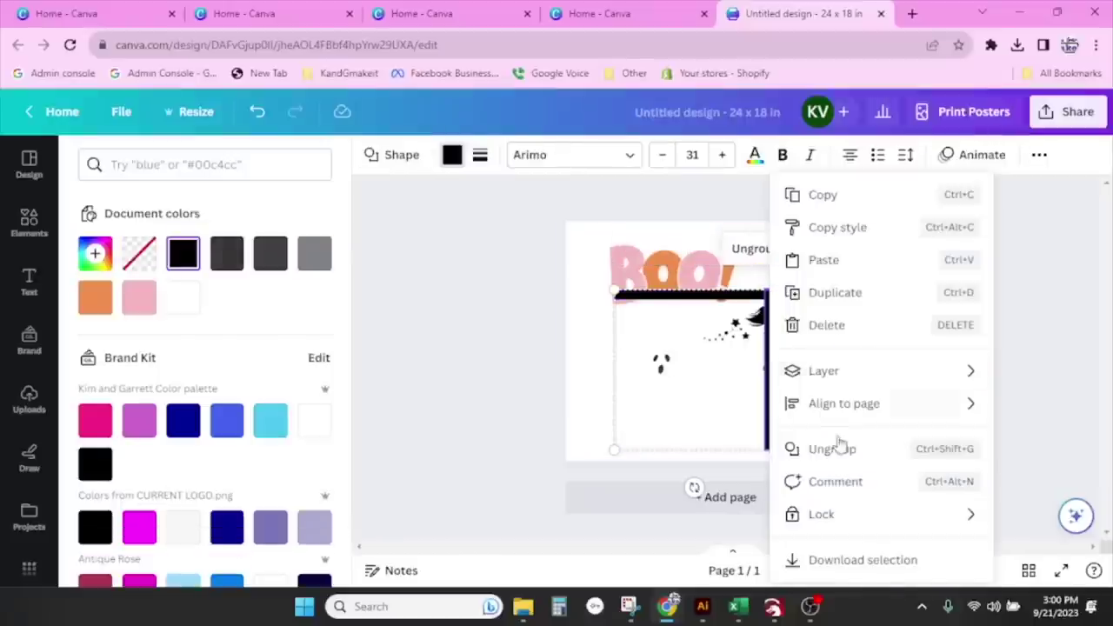
mouse_move(850, 378)
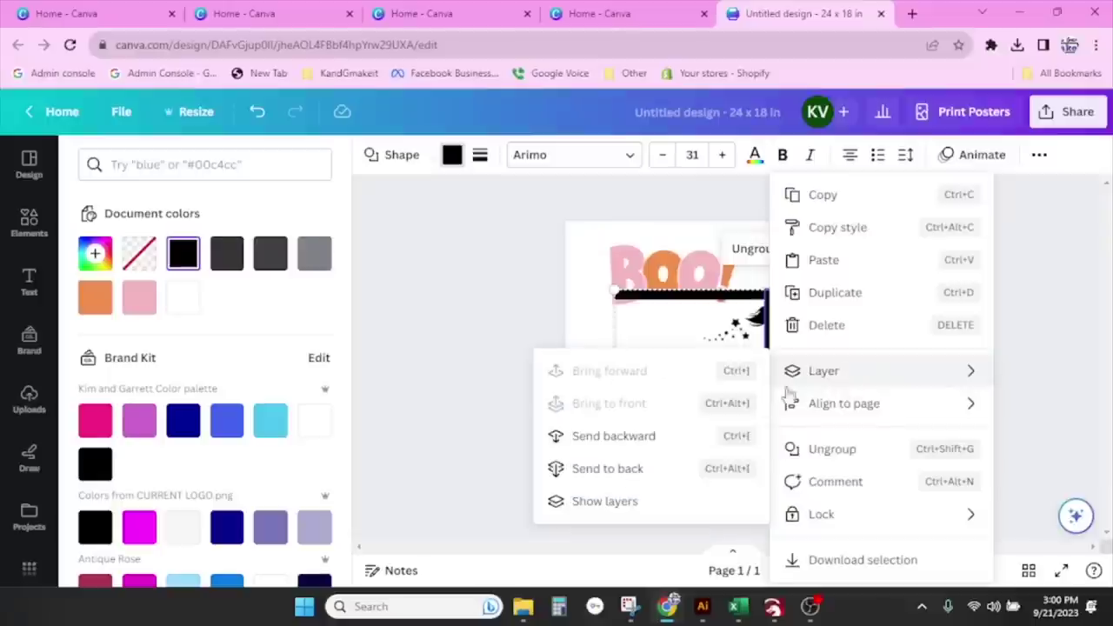
click(651, 473)
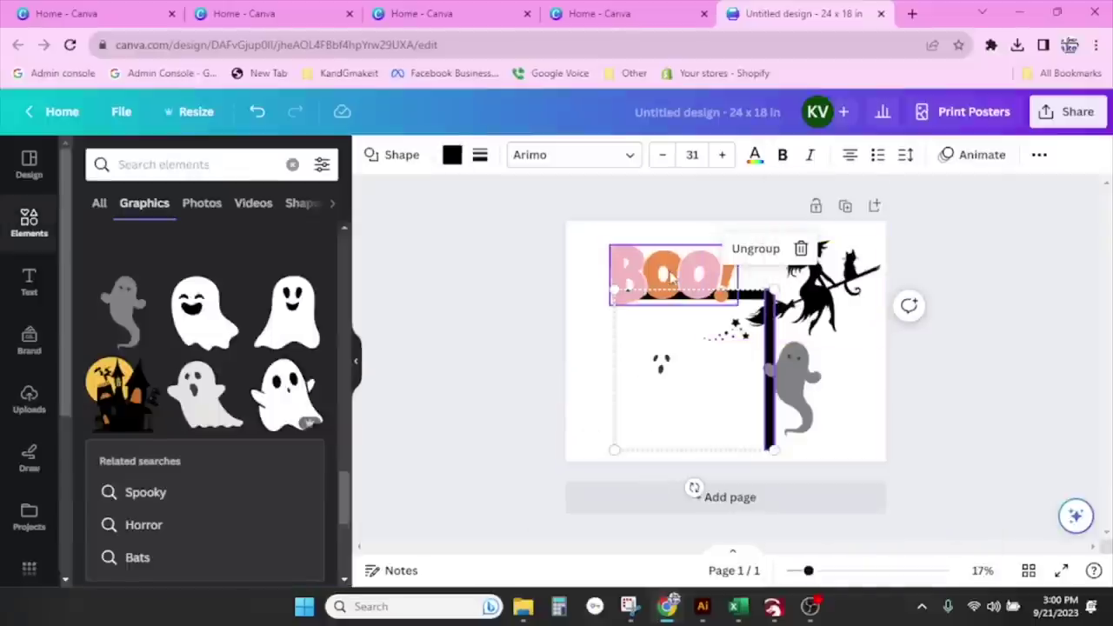
Step: Seat the "BOO!" lettering on the horizontal bar, then shrink the witch and place her just above the corner of the two bars
click(696, 276)
drag(708, 278, 712, 269)
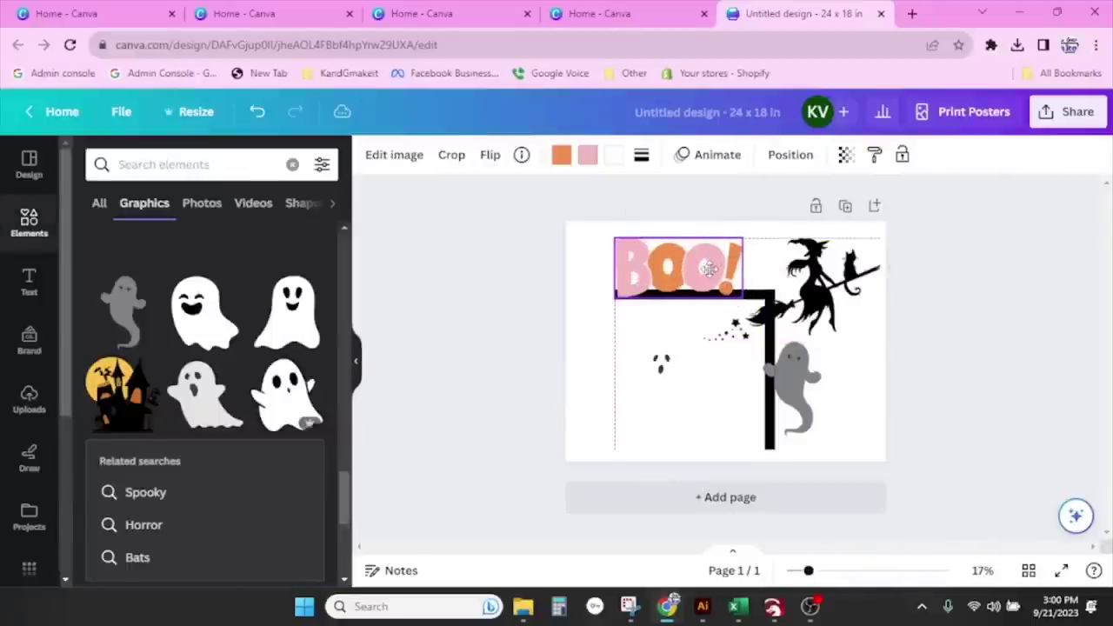
shift+click(834, 294)
click(834, 294)
drag(880, 340, 787, 292)
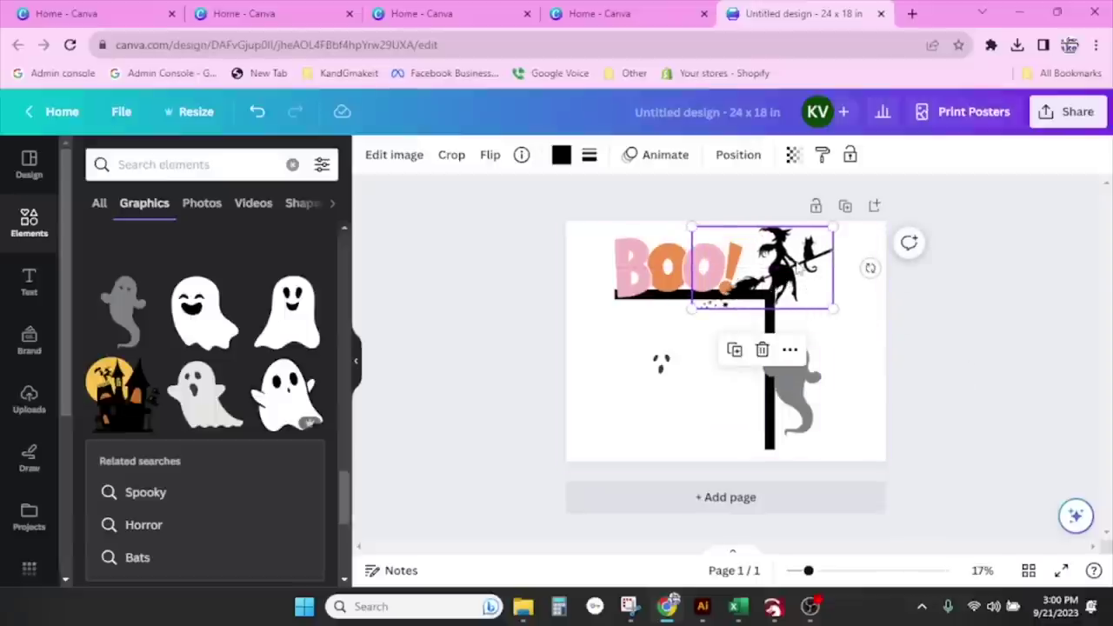
click(804, 327)
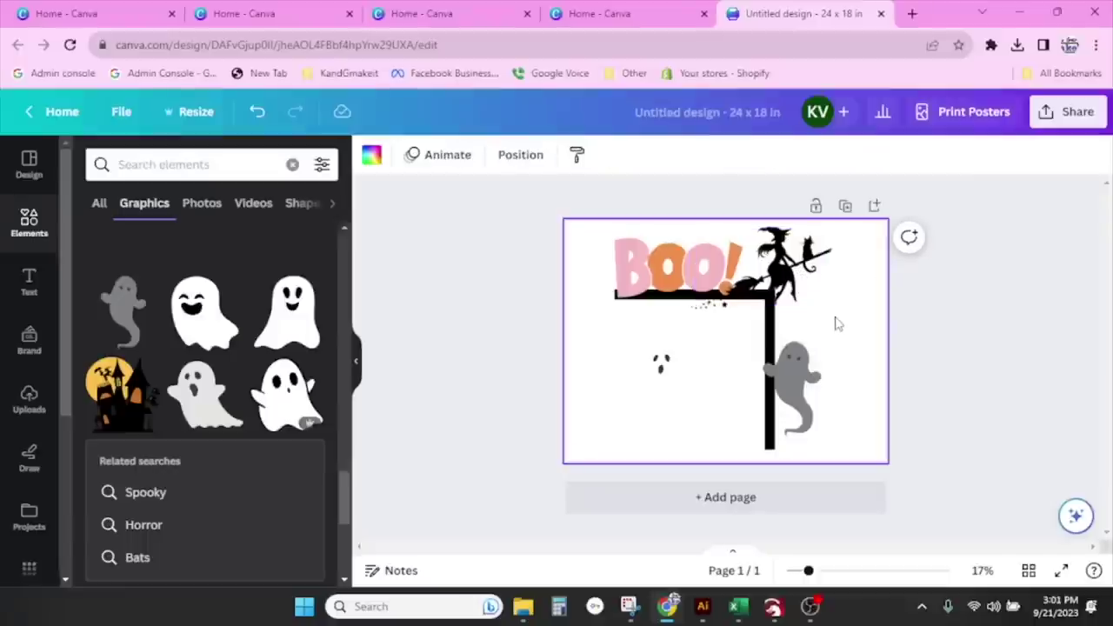
click(715, 308)
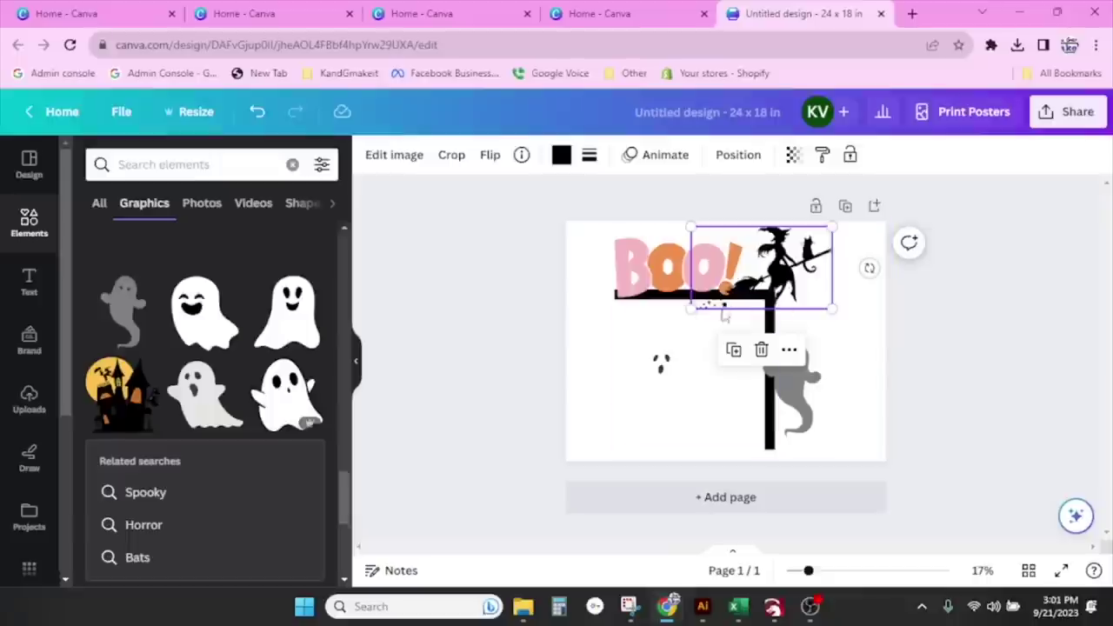
Step: Tilt the gray ghost clockwise and move it up against the outer side of the vertical bar, below the witch
click(815, 393)
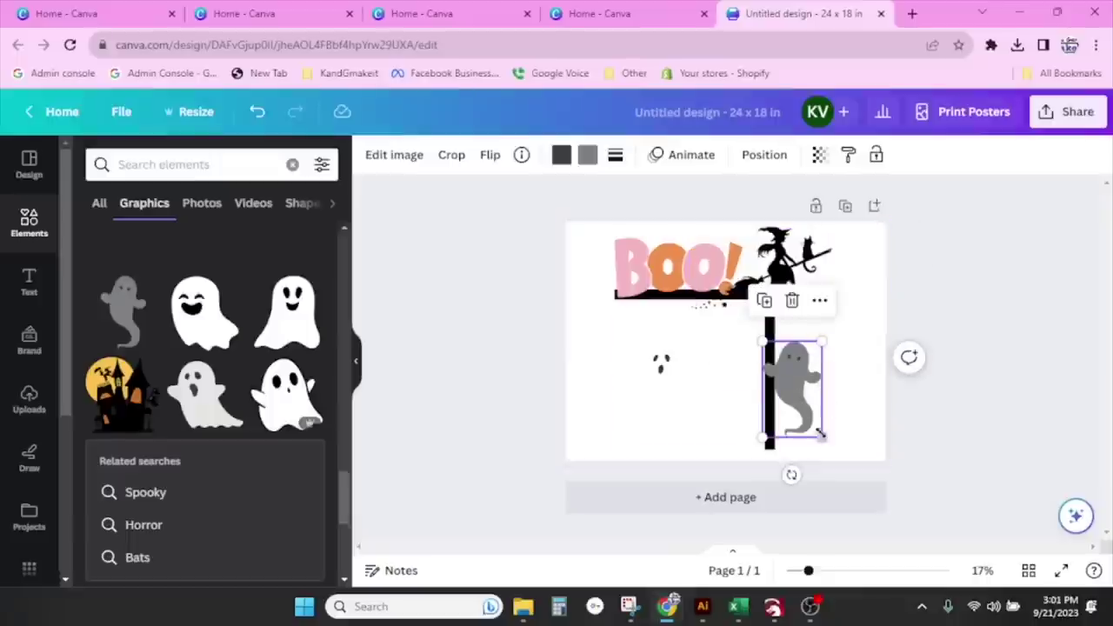
drag(792, 475, 767, 471)
drag(796, 388, 794, 352)
click(865, 377)
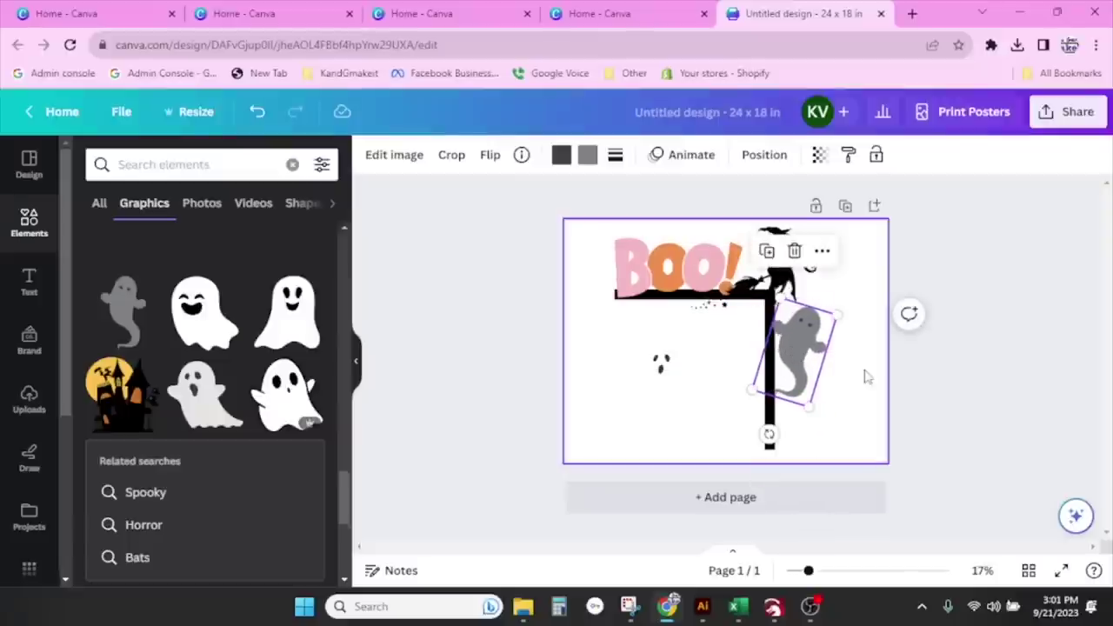
Step: Recolor the white ghost's body with the orange document color
click(667, 390)
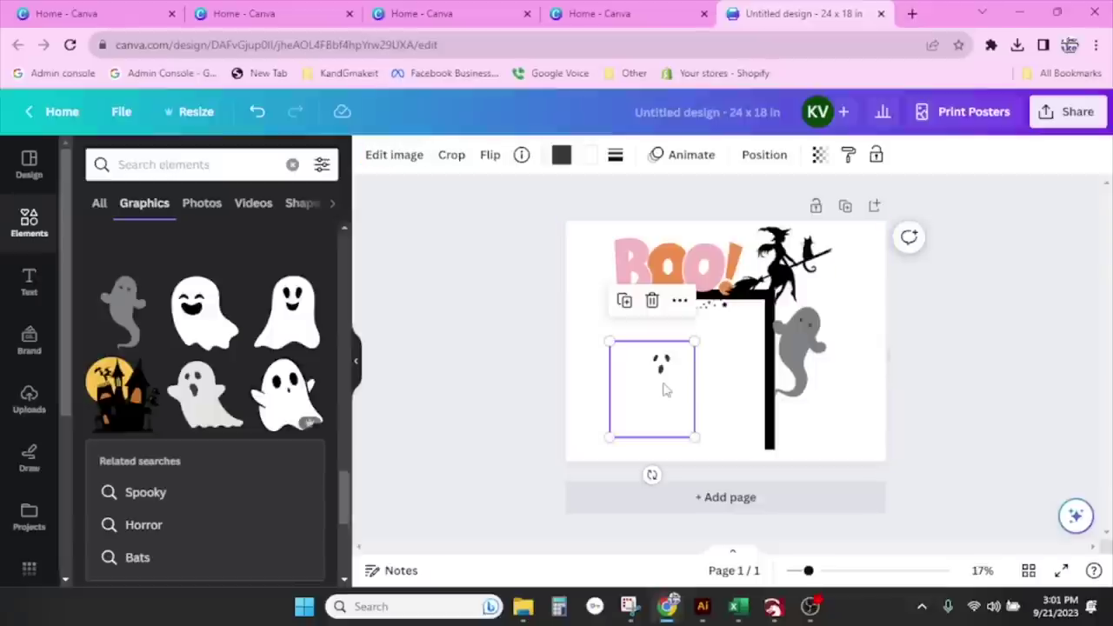
click(587, 154)
click(314, 254)
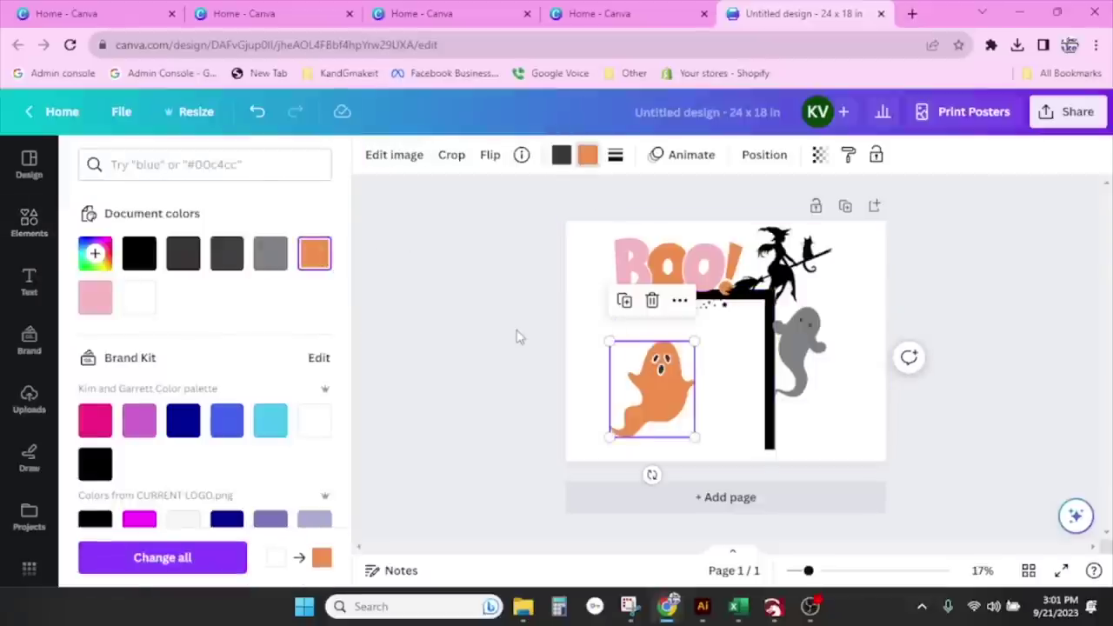
click(703, 419)
Step: Delete the ghost inside the corner and ungroup the two black bars
click(670, 400)
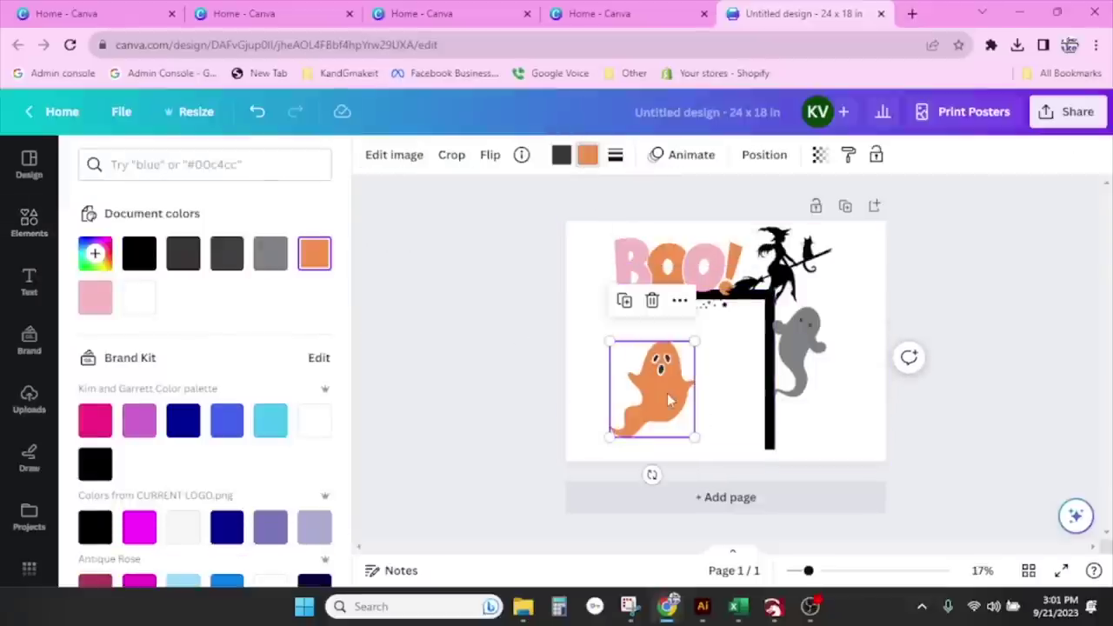
key(Delete)
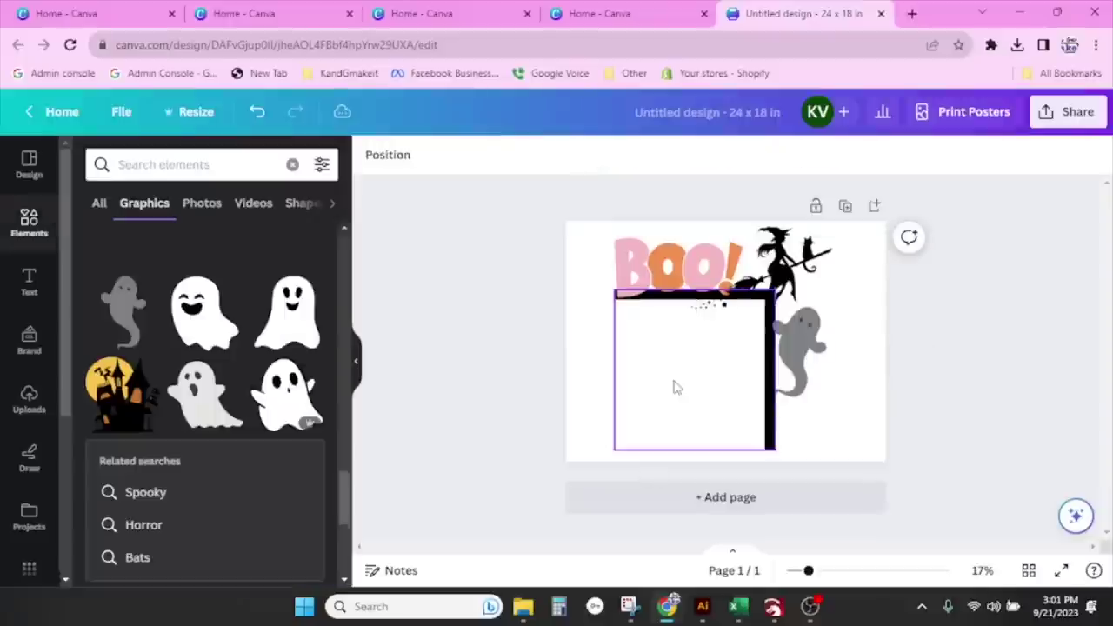
click(777, 442)
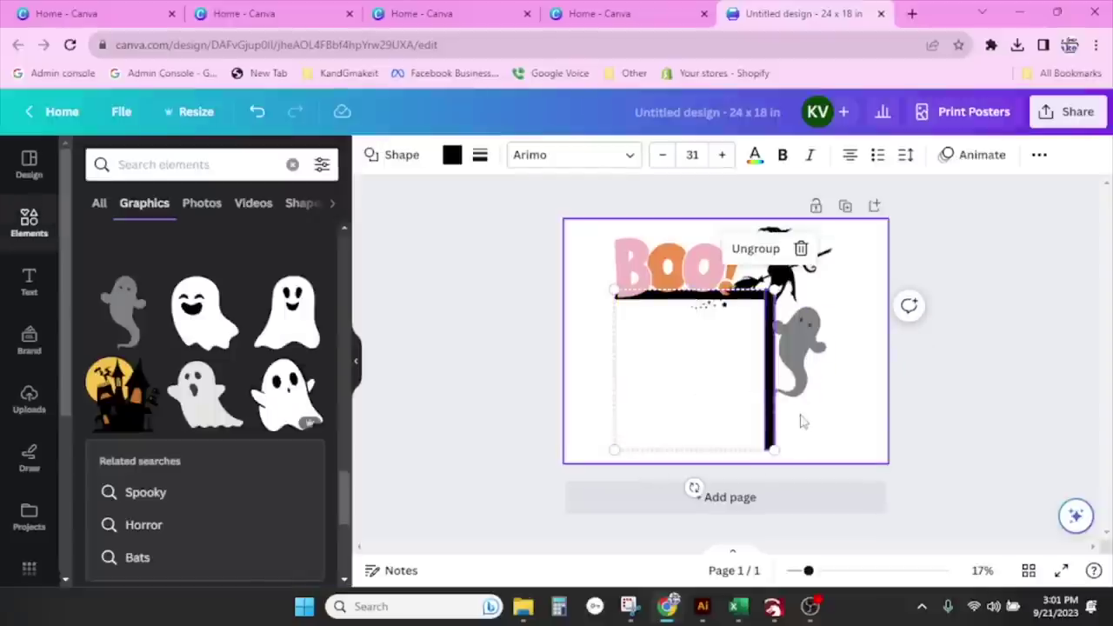
click(765, 249)
Step: Shorten the vertical black bar from its lower end so that it stops just below the gray ghost's tail
click(774, 457)
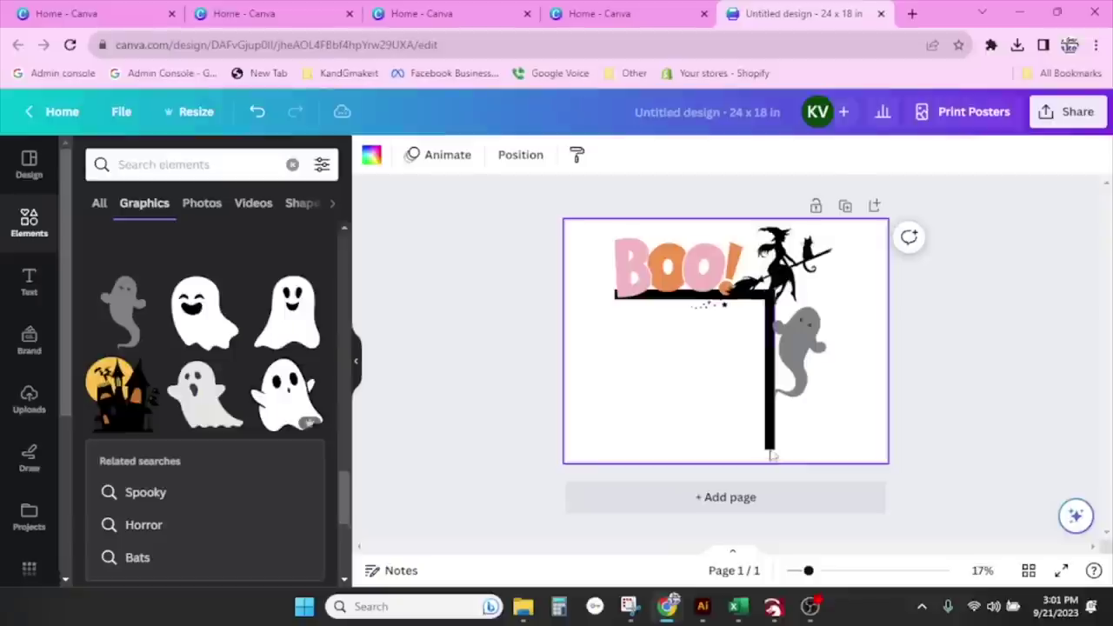
click(770, 445)
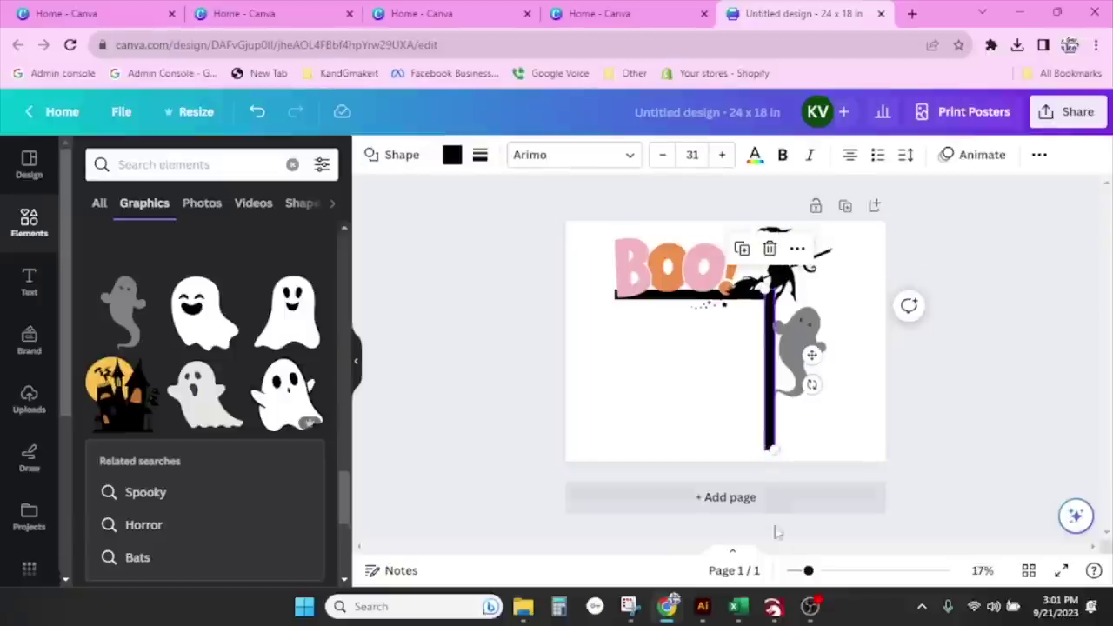
click(824, 571)
drag(787, 497, 787, 435)
click(872, 444)
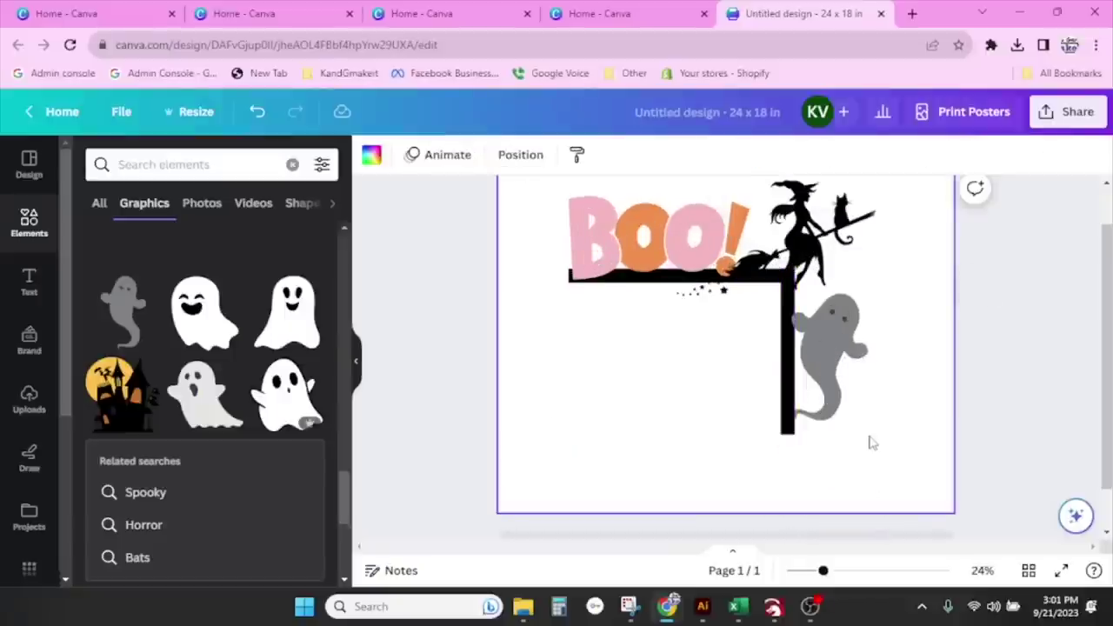
Step: Select all the elements on the page and look up their combined size in the position settings
scroll(868, 442, up, 2)
drag(906, 491, 503, 222)
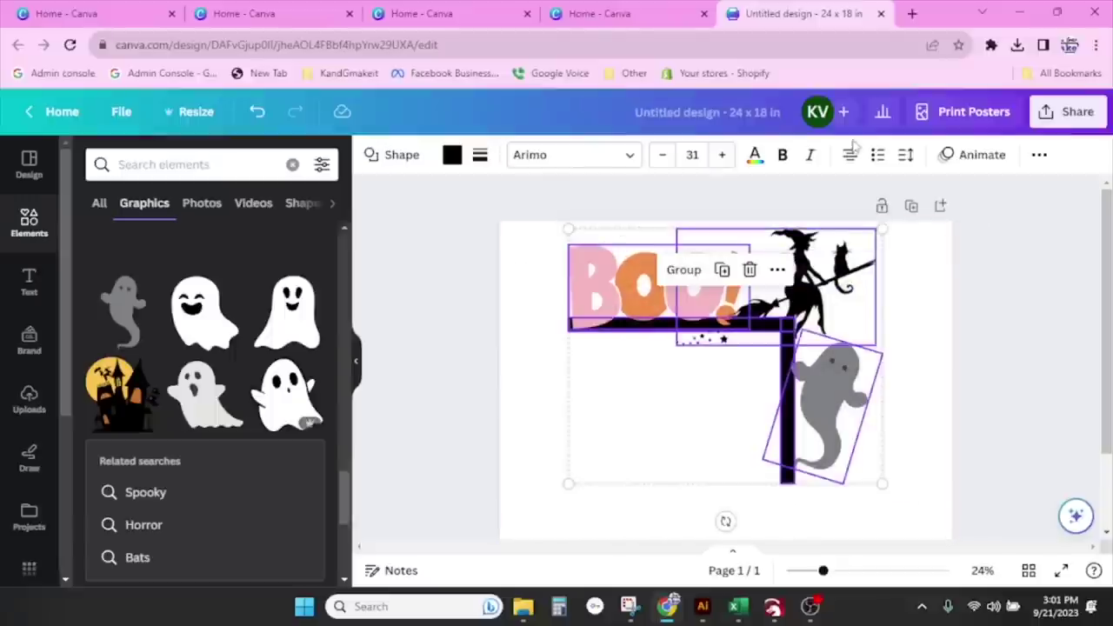
click(1039, 155)
click(918, 194)
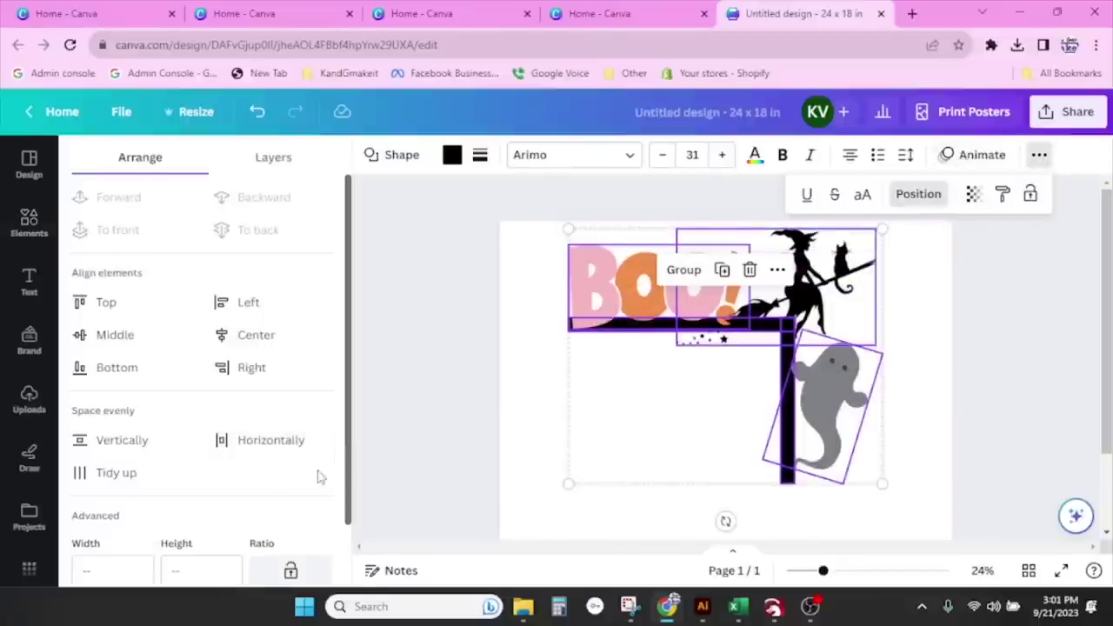
click(423, 412)
click(419, 374)
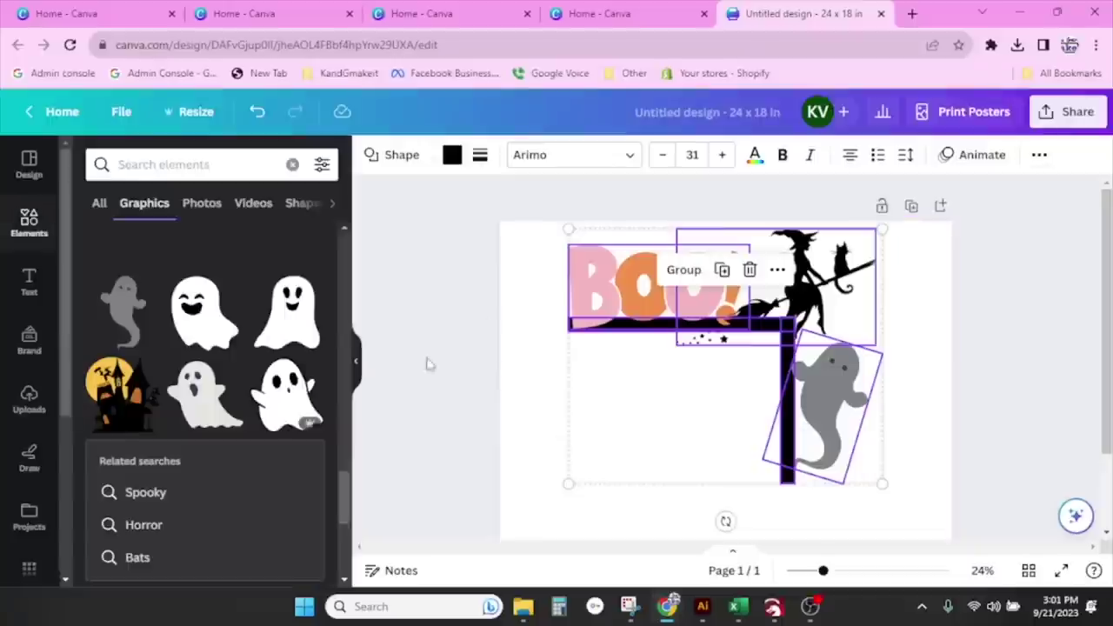
Step: Download the design as an SVG file
click(119, 112)
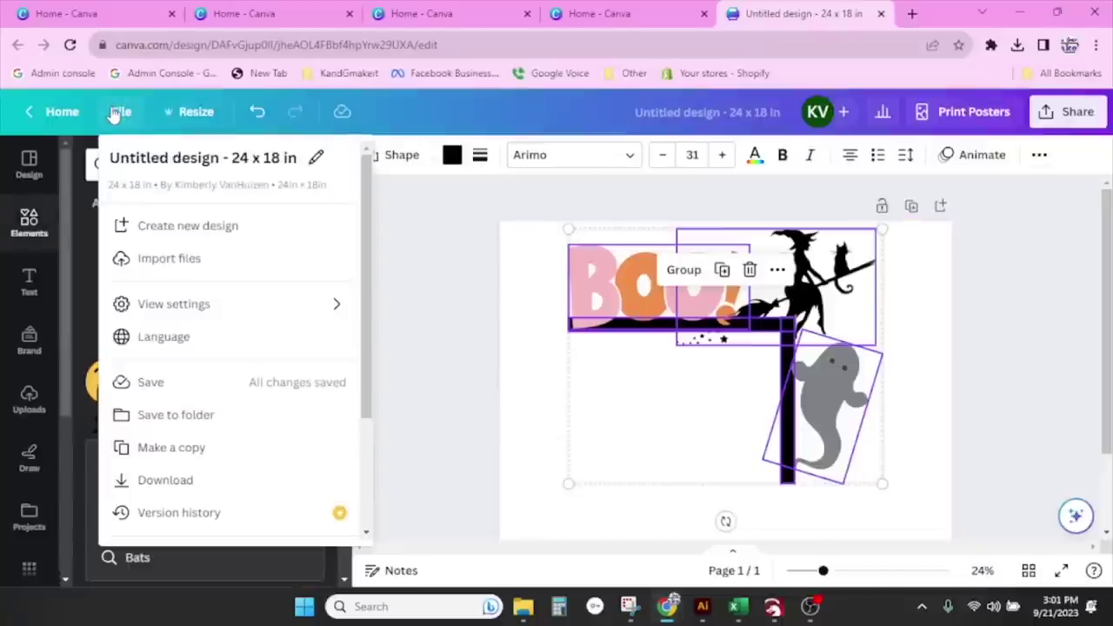
click(199, 475)
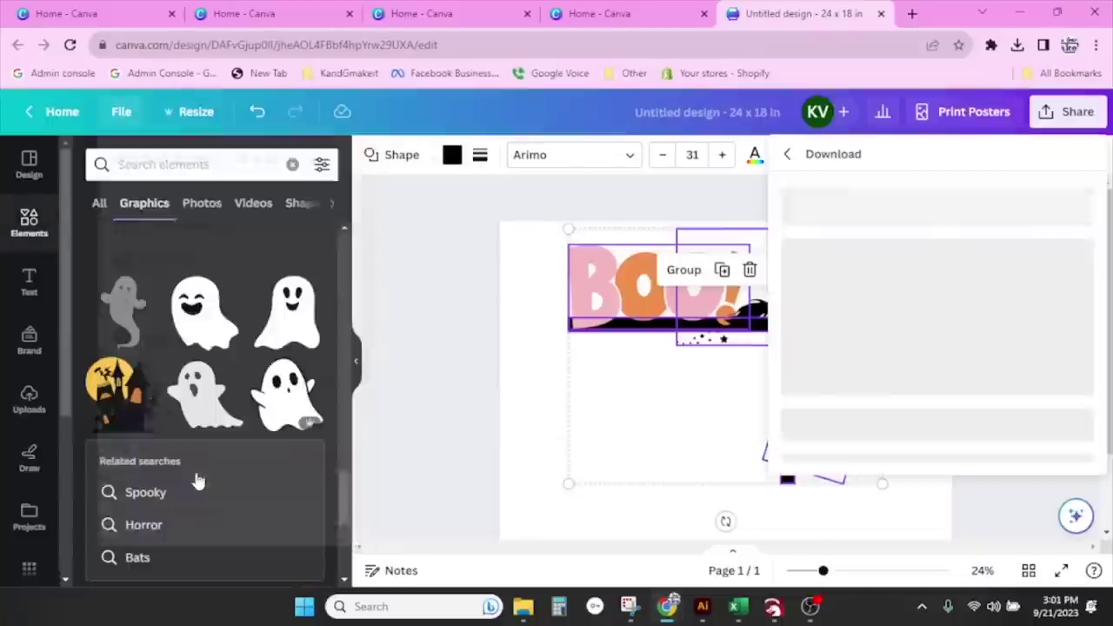
click(964, 242)
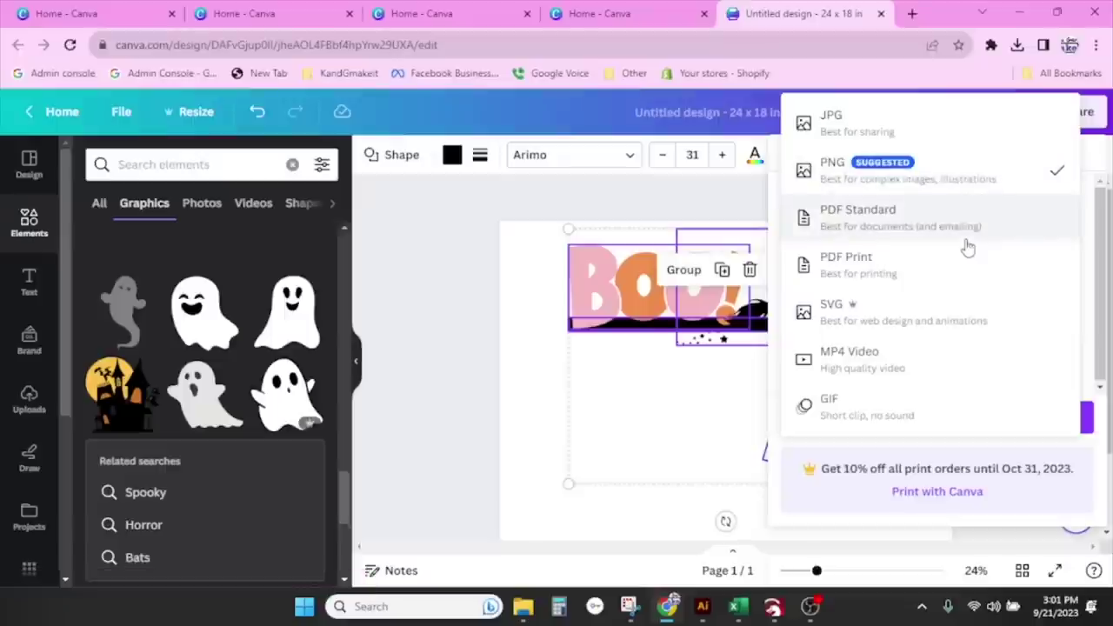
click(924, 315)
click(791, 262)
click(867, 330)
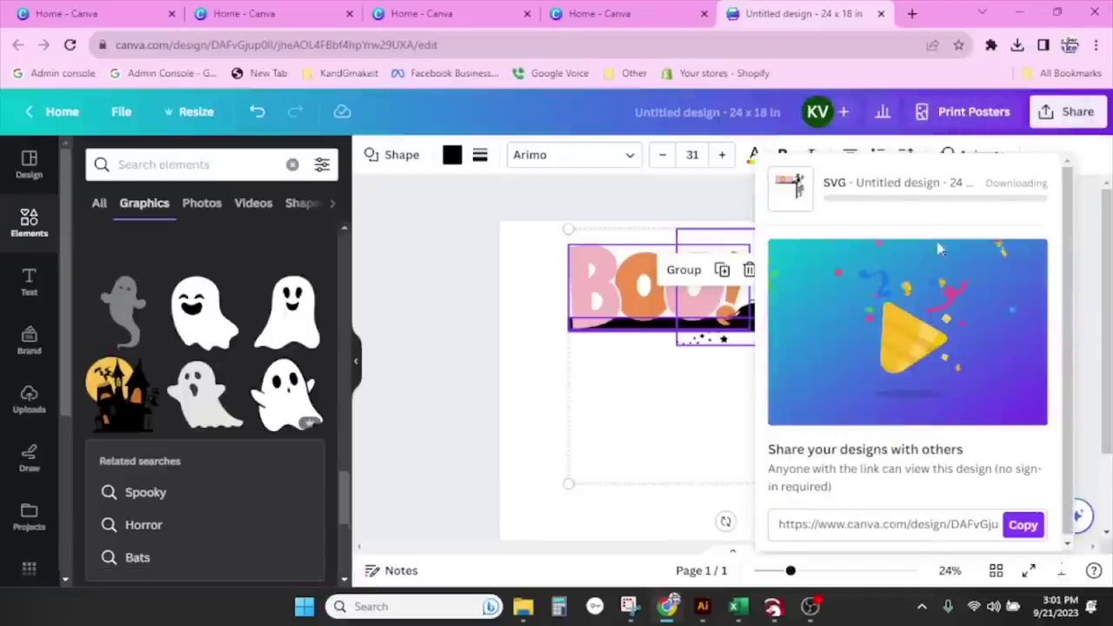
Step: Switch to LightBurn and import Untitled design (12).svg from the Downloads folder
click(773, 606)
click(96, 50)
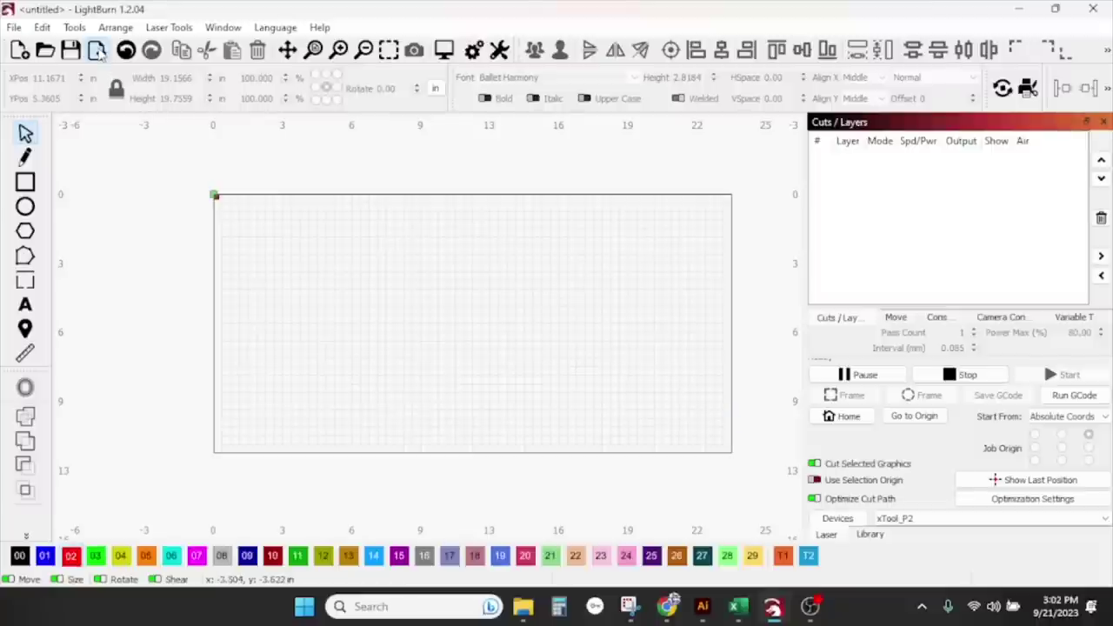
double_click(419, 205)
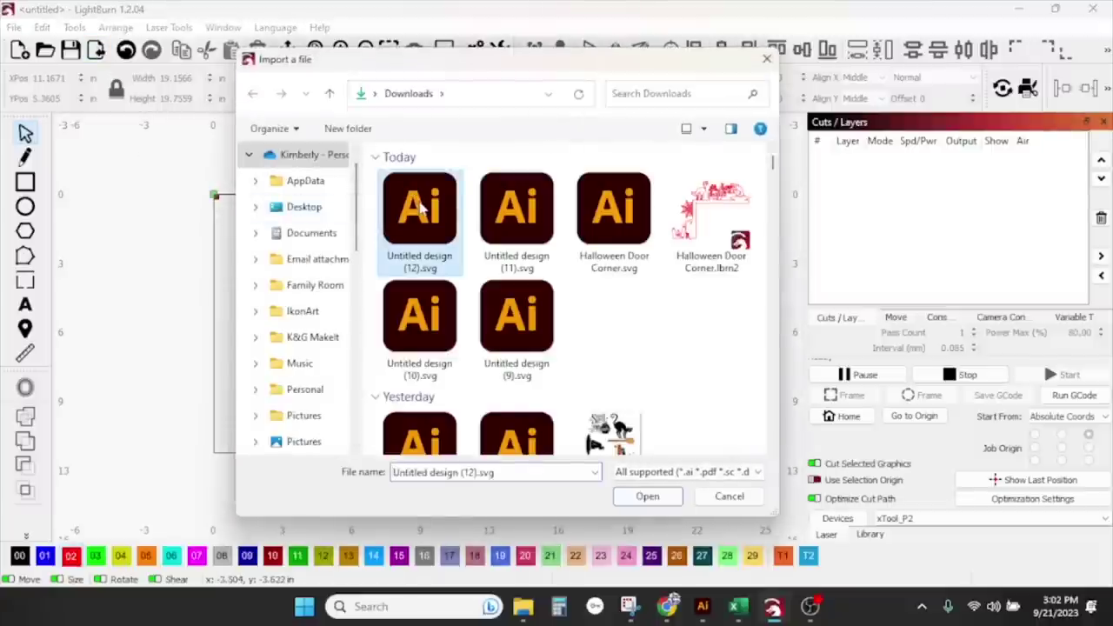
click(455, 348)
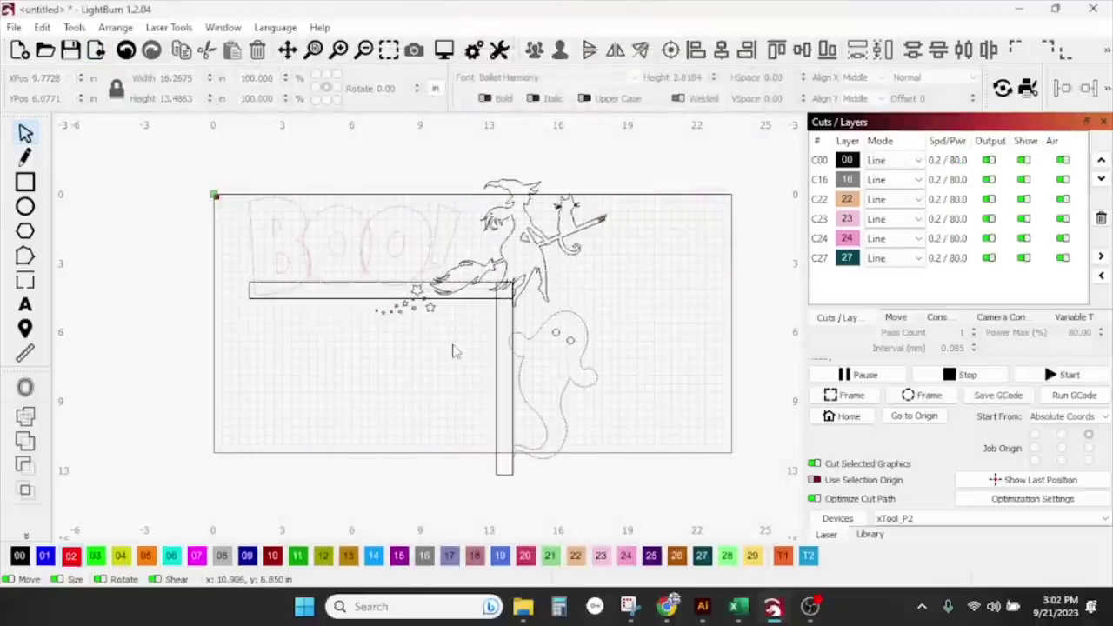
Step: Weld the horizontal and vertical bars into one corner shape
scroll(376, 263, up, 3)
scroll(376, 264, down, 3)
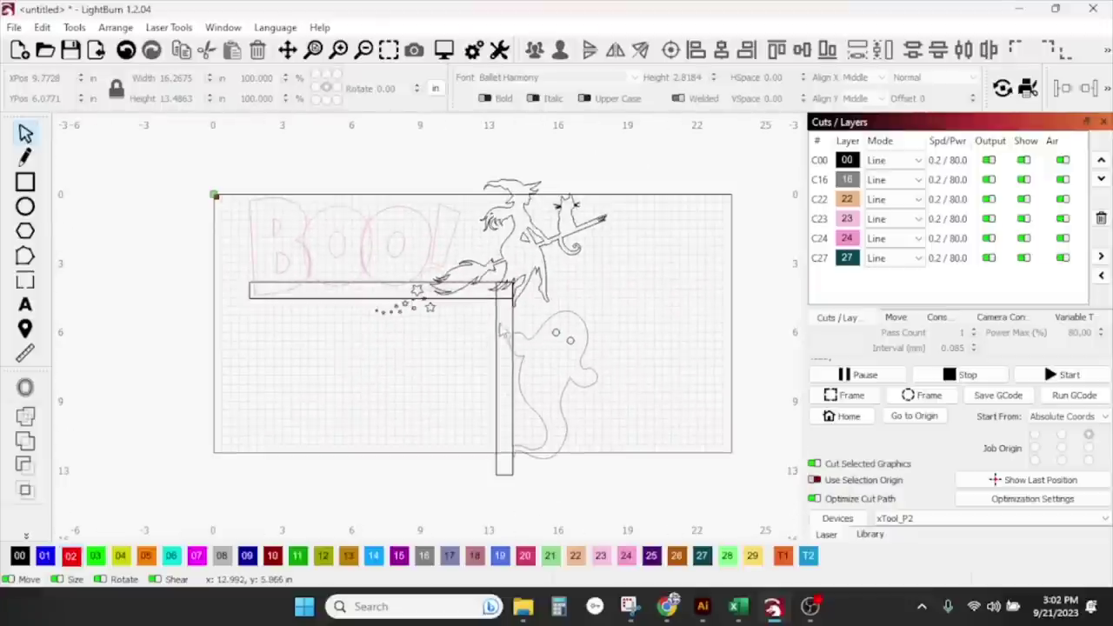
click(487, 306)
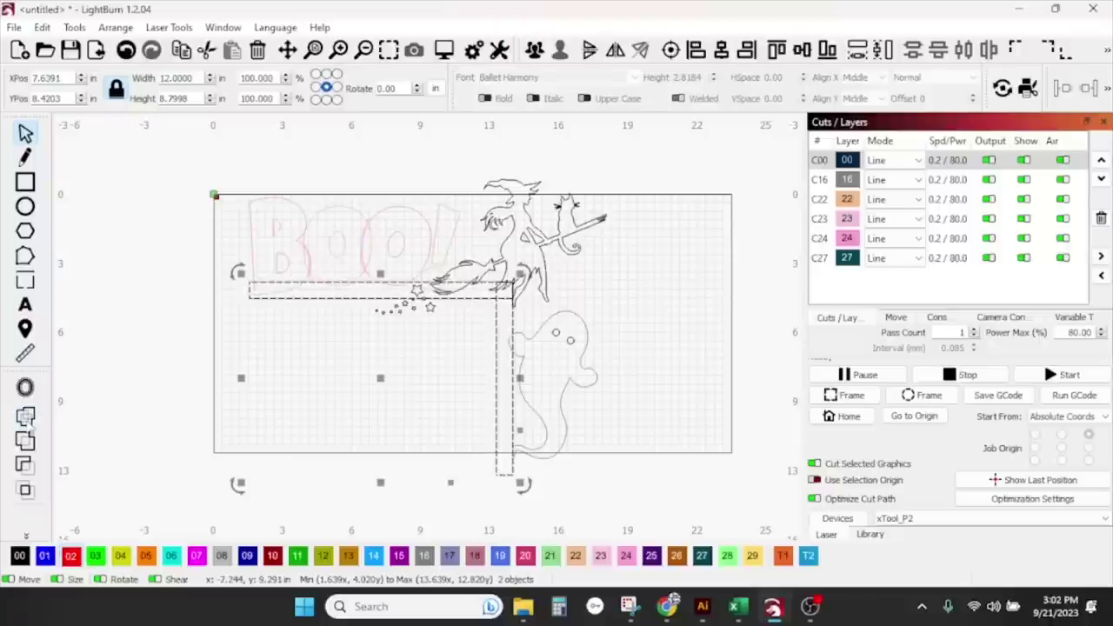
click(26, 416)
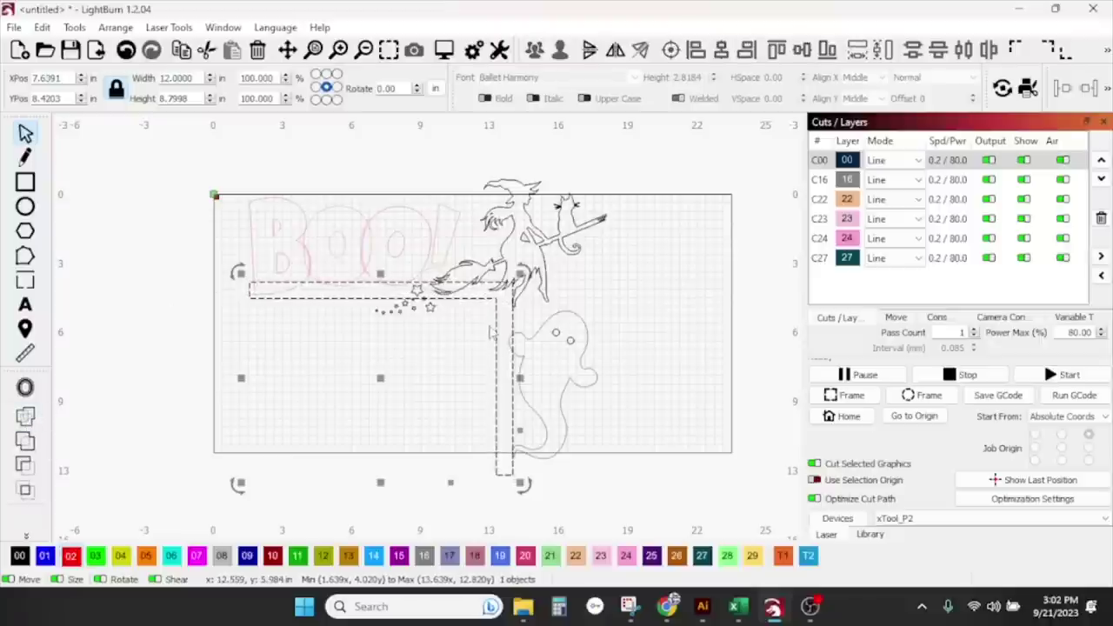
Step: Weld the ghost outline and the witch outline to the joined corner bars
click(548, 361)
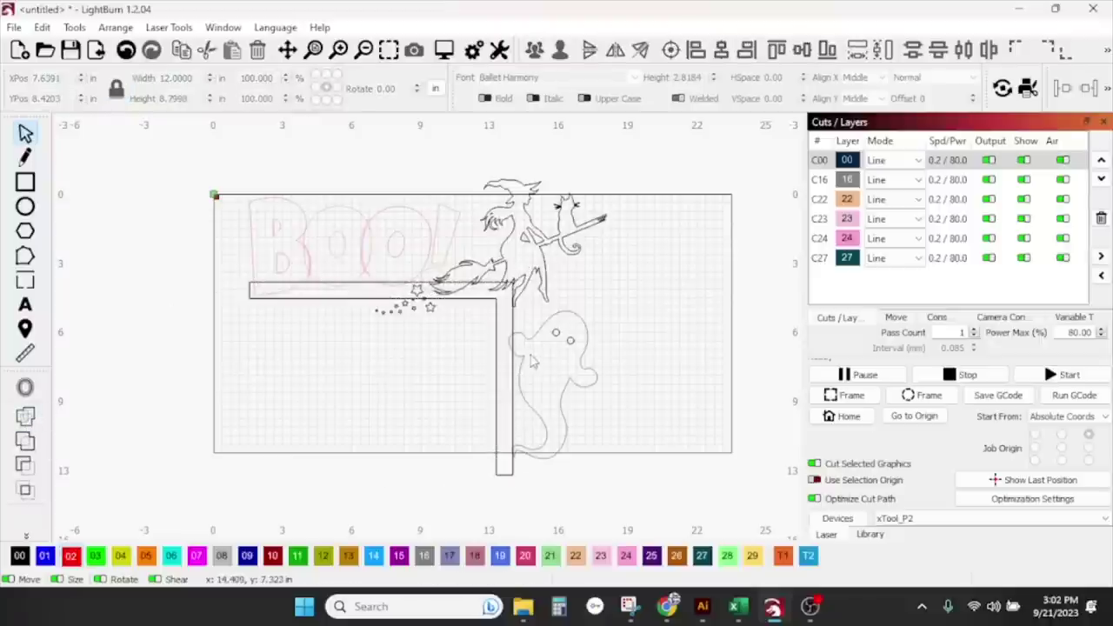
click(503, 330)
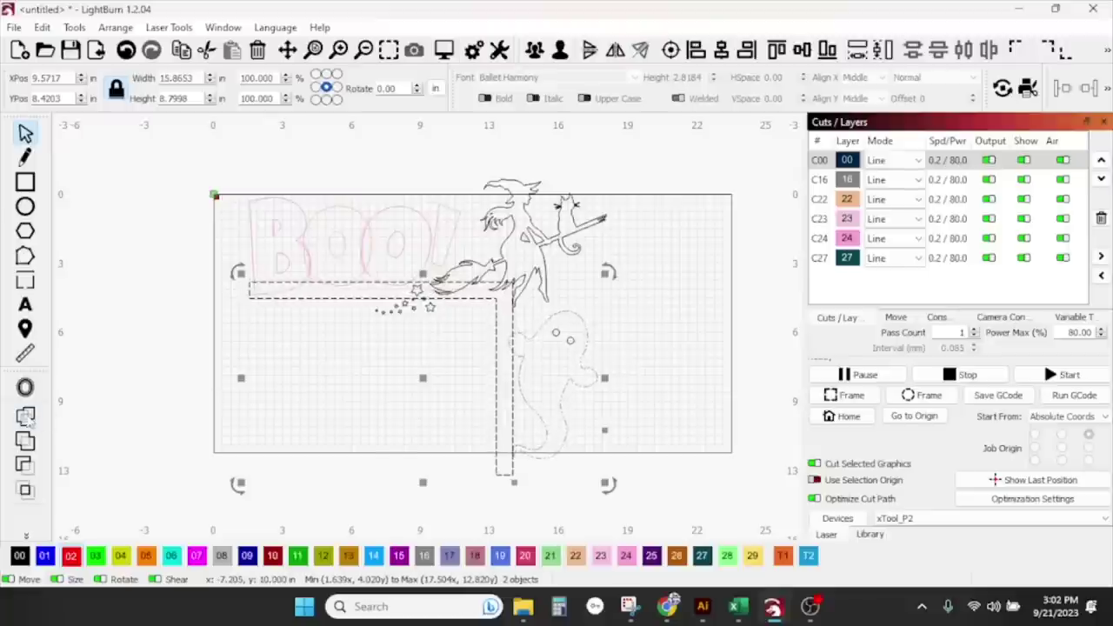
click(399, 351)
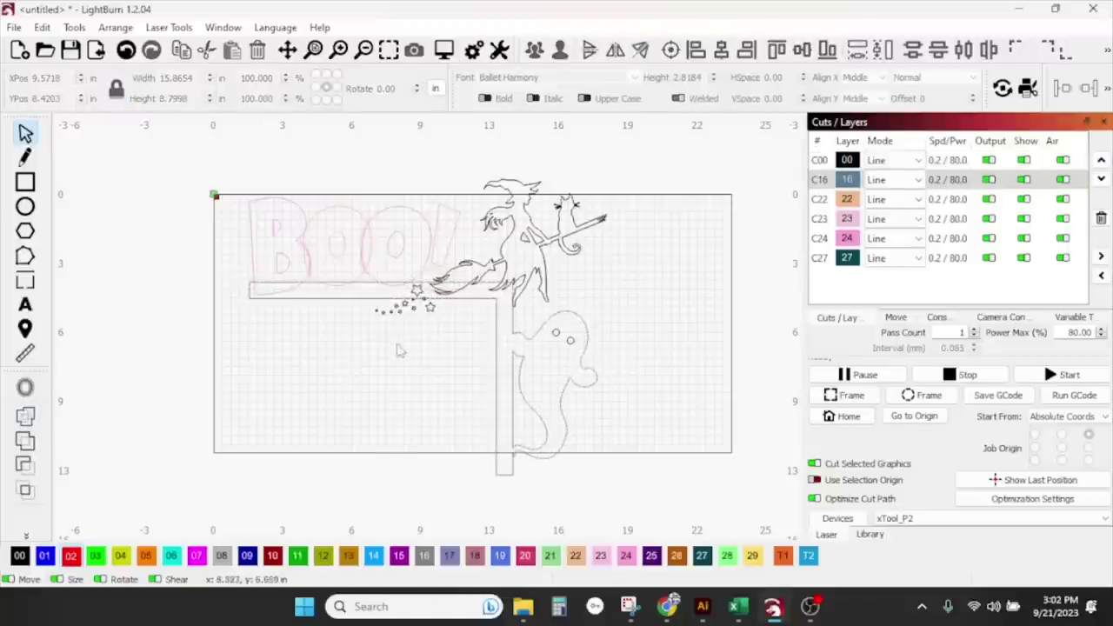
click(454, 292)
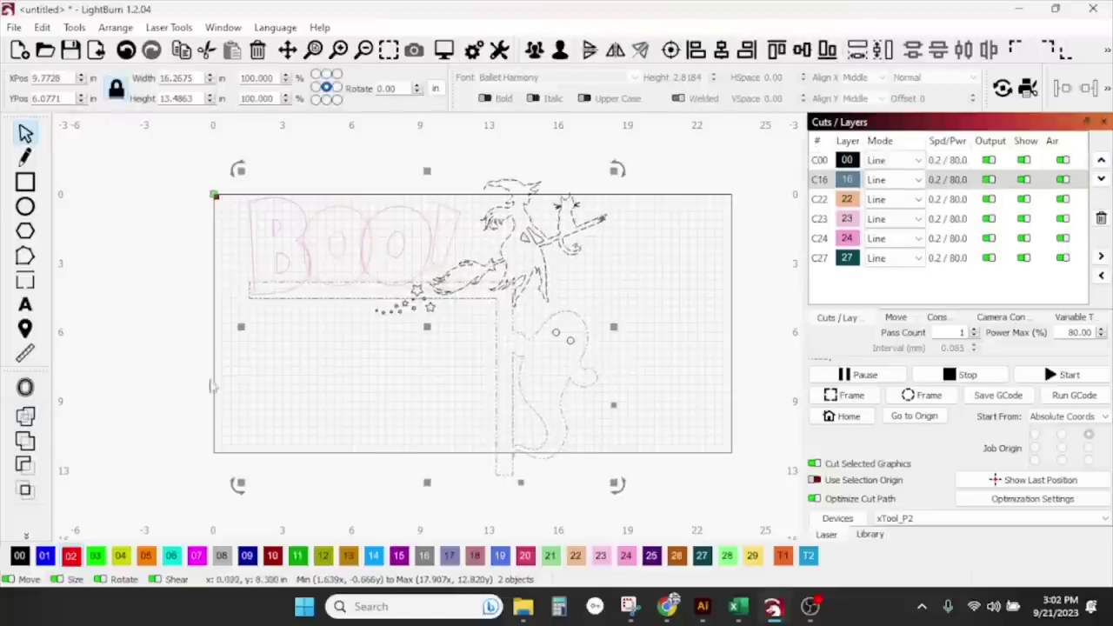
click(323, 372)
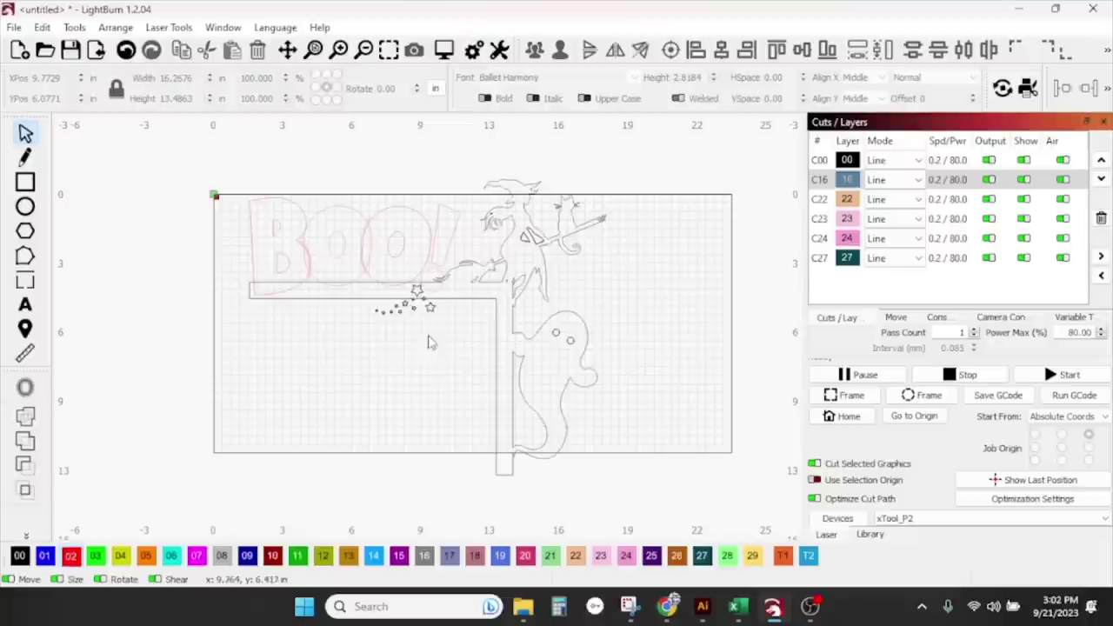
Step: Delete the cluster of stars below the horizontal bar and the larger star overlapping the bar
click(378, 310)
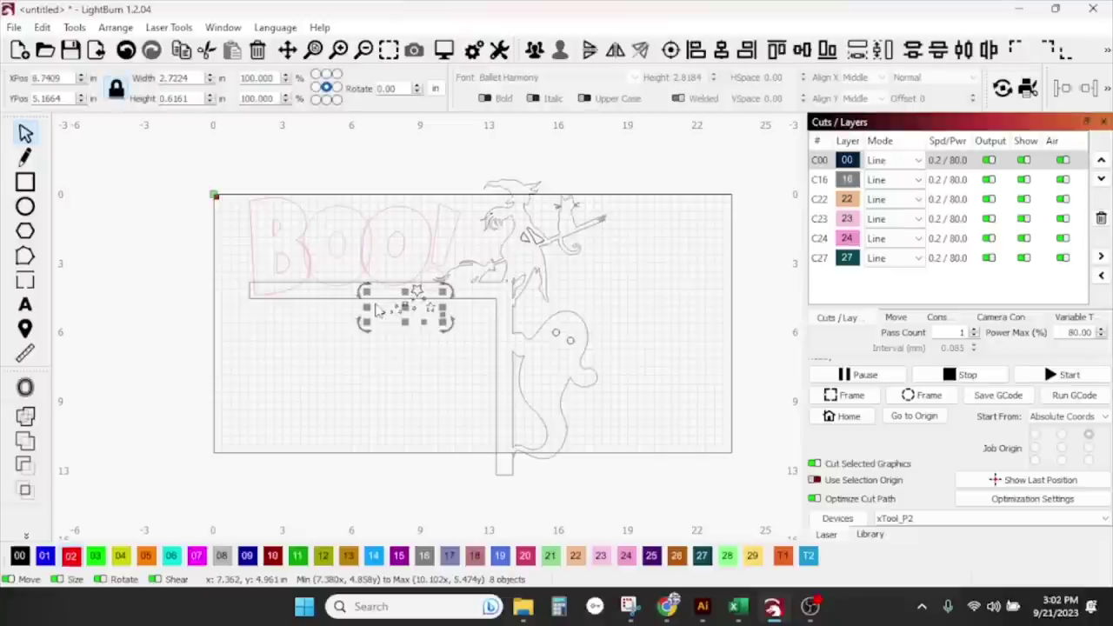
click(379, 304)
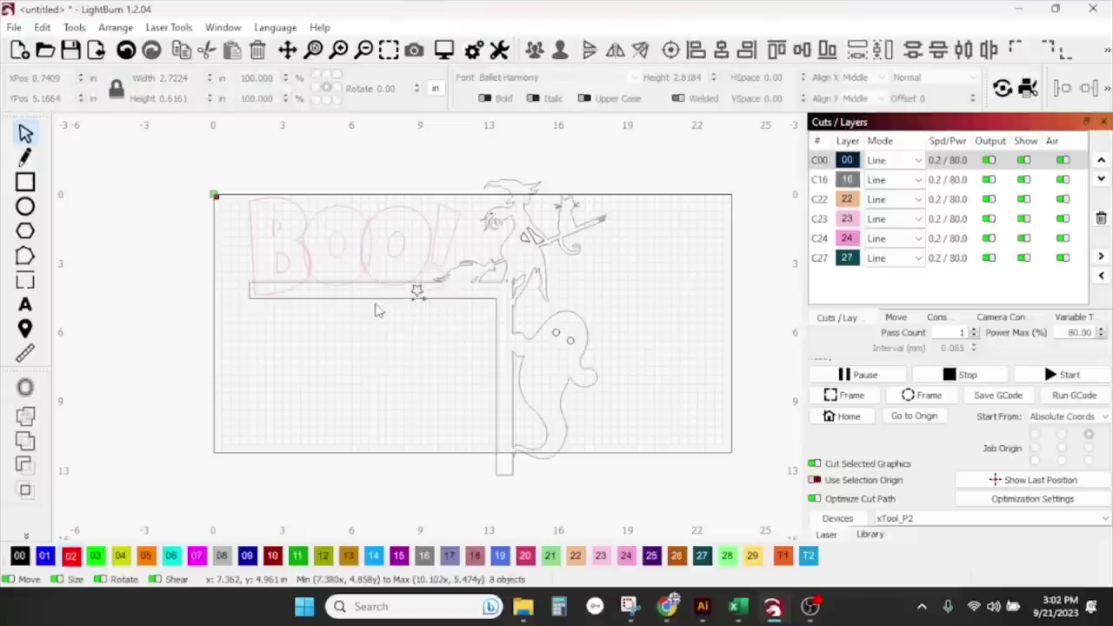
click(419, 295)
click(417, 291)
click(421, 309)
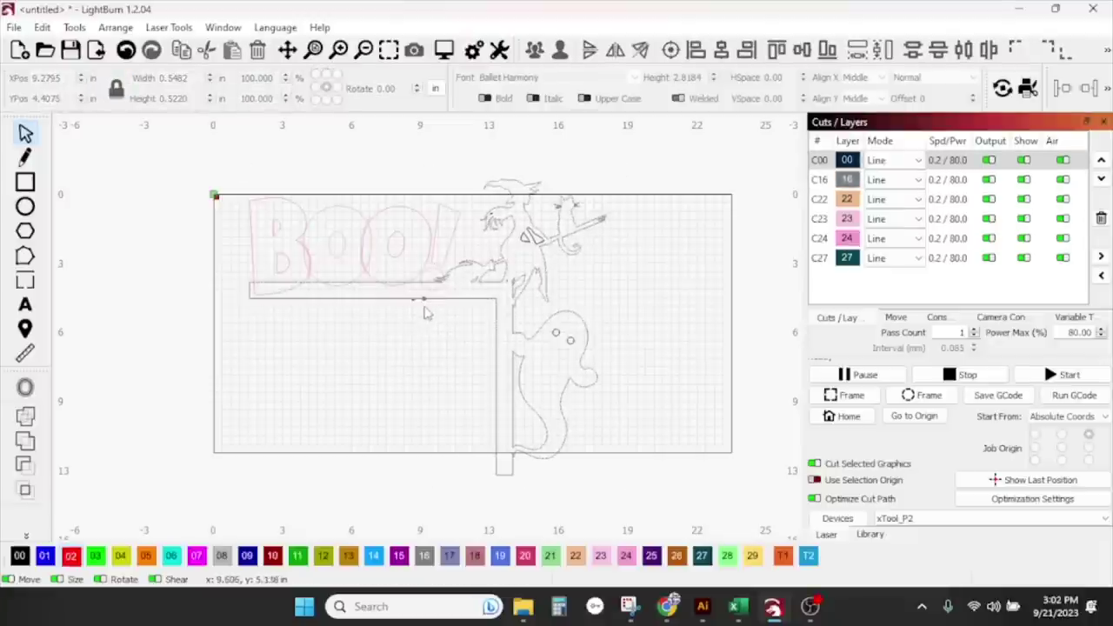
Step: Delete the two tiny stars remaining on the lower edge of the horizontal bar
click(420, 300)
scroll(428, 313, up, 5)
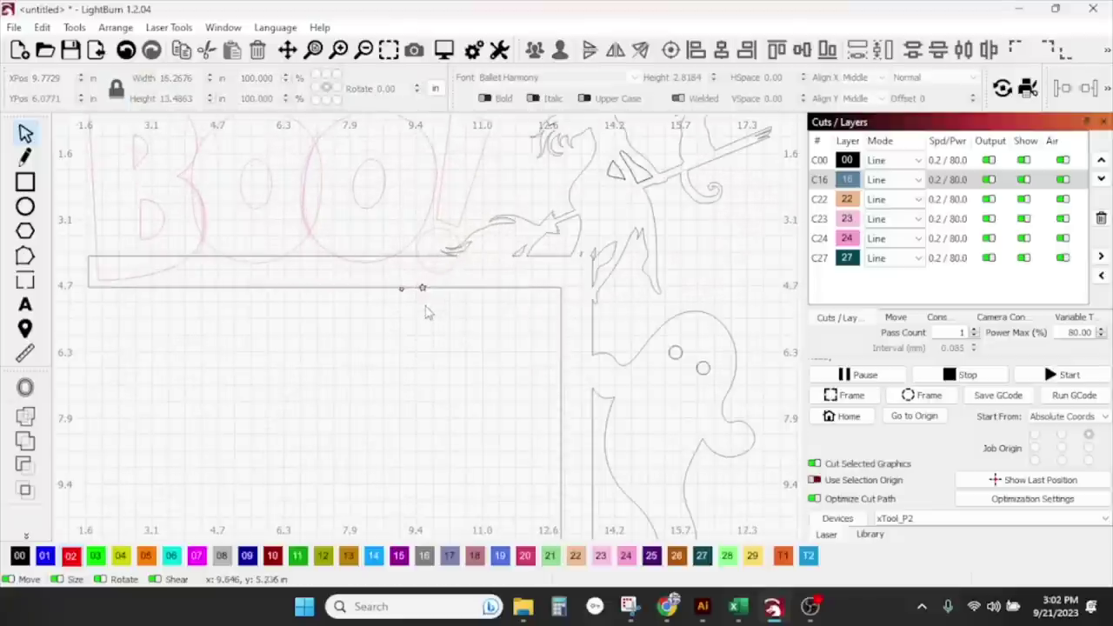
scroll(431, 272, up, 2)
click(418, 304)
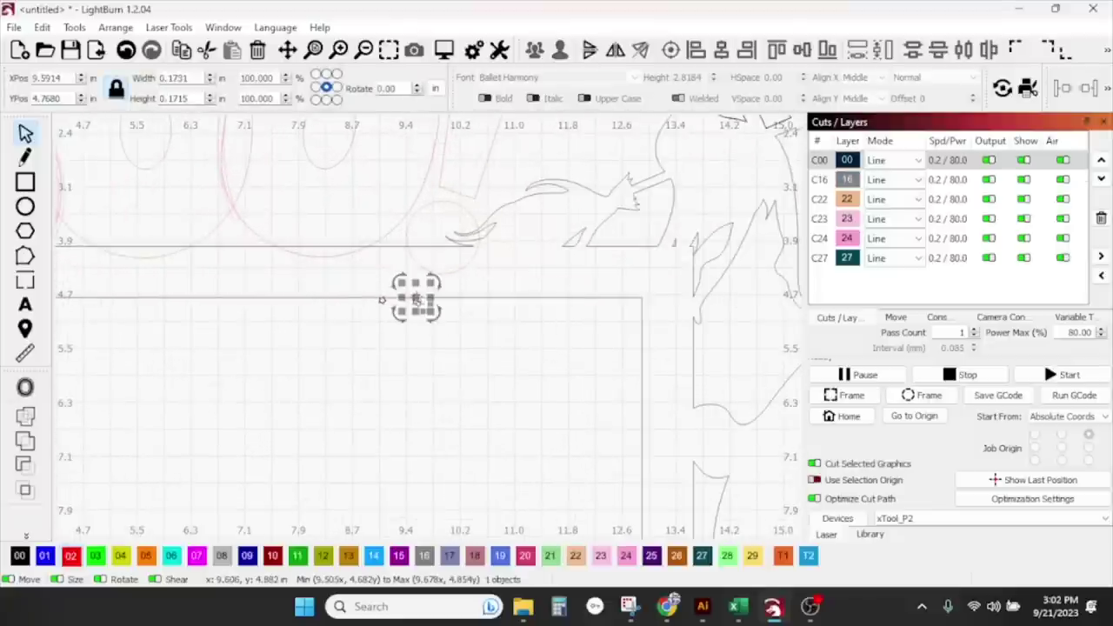
scroll(403, 314, down, 6)
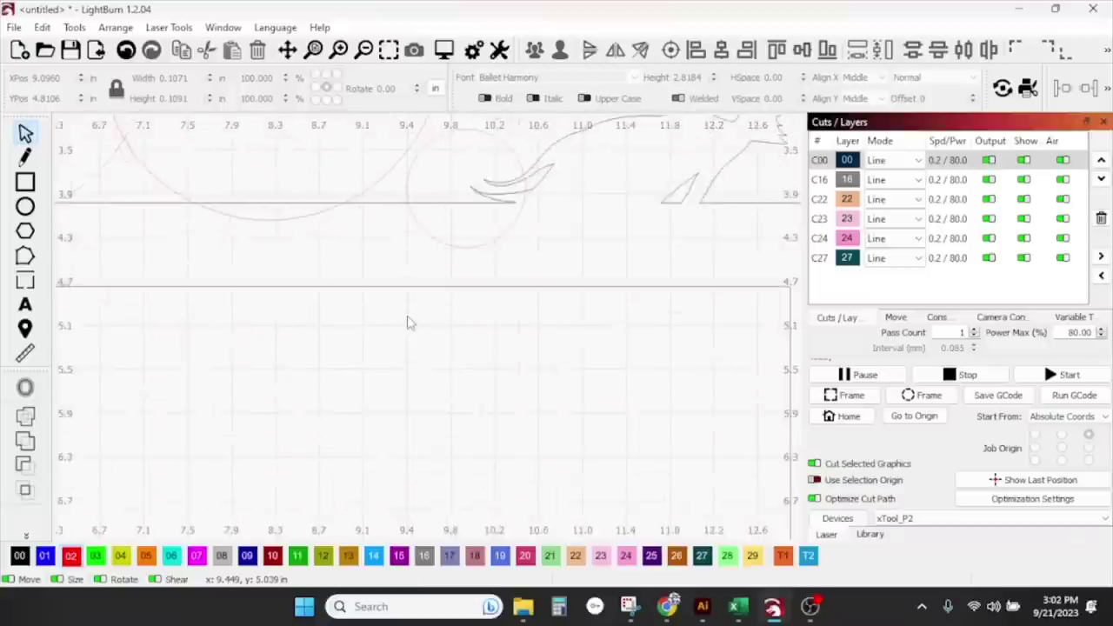
Step: Examine how the two O outlines and the overlap piece between them are built by selecting them in turn
scroll(410, 323, up, 1)
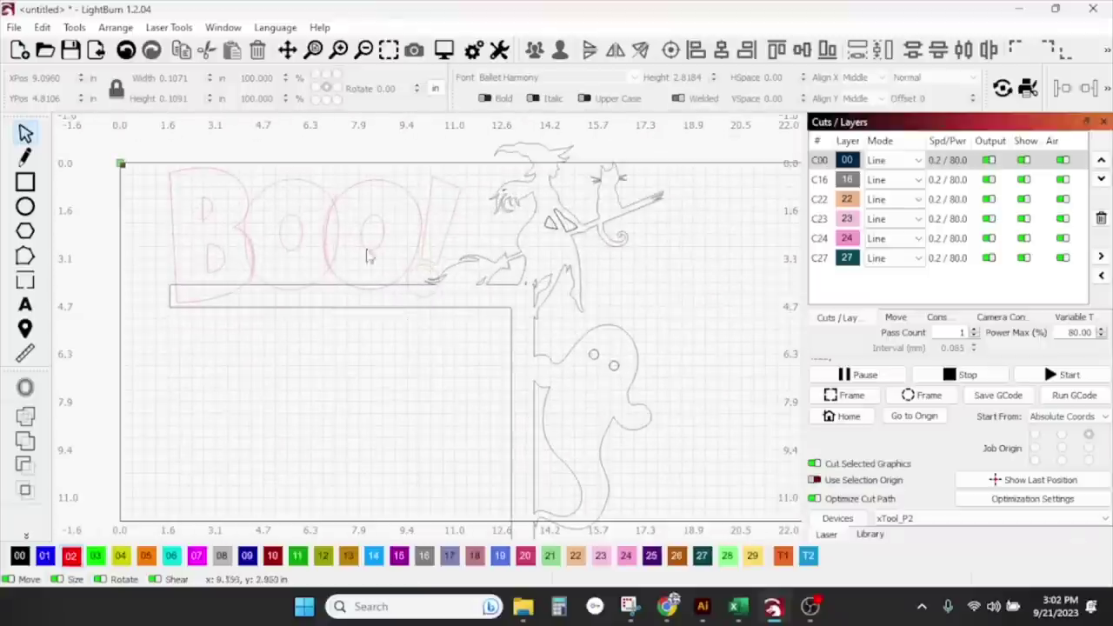
click(336, 198)
scroll(347, 209, up, 4)
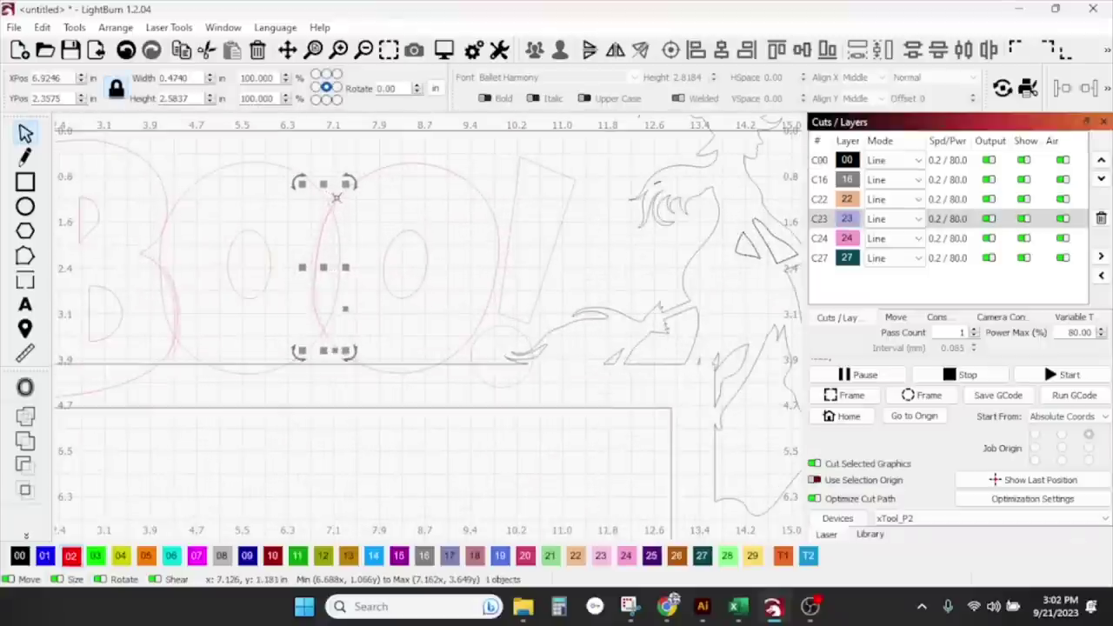
scroll(380, 227, down, 1)
scroll(374, 268, down, 1)
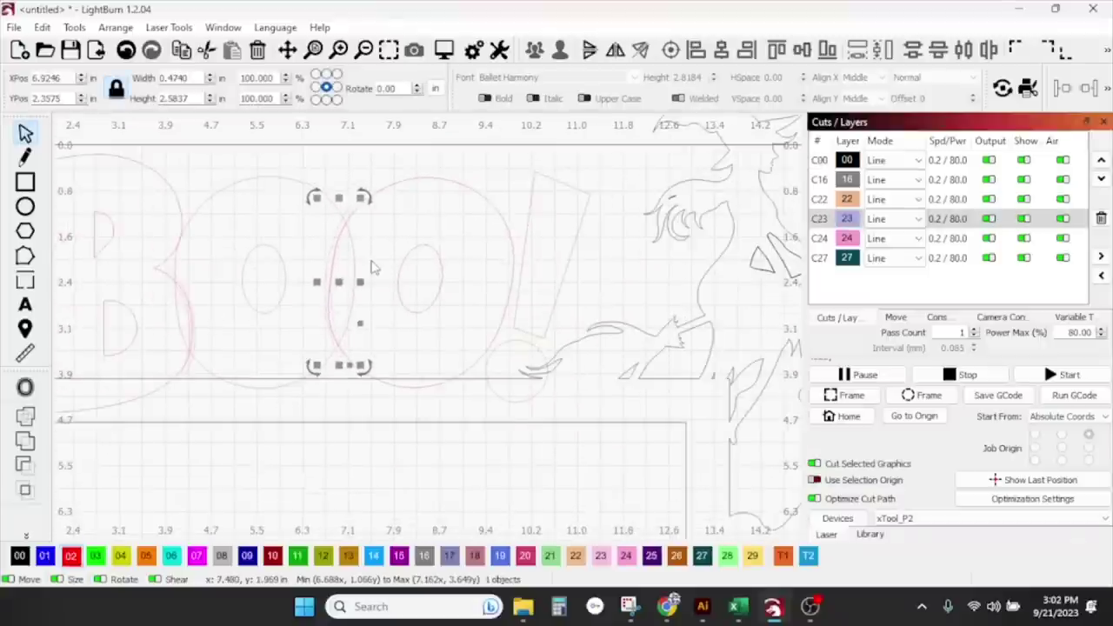
click(278, 189)
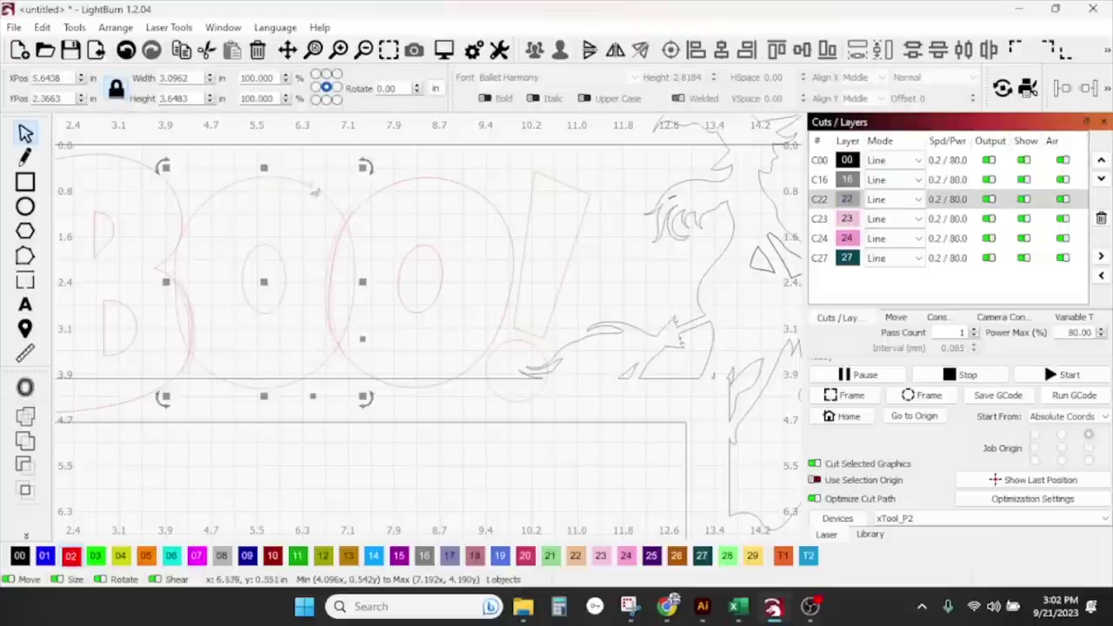
shift+click(351, 208)
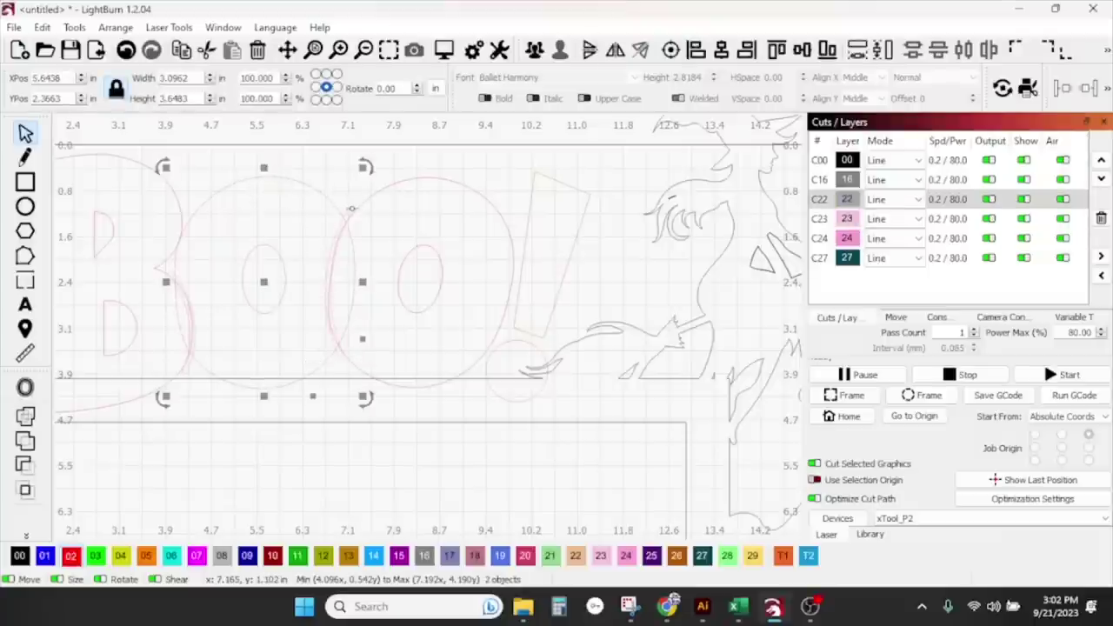
click(400, 233)
scroll(400, 233, down, 2)
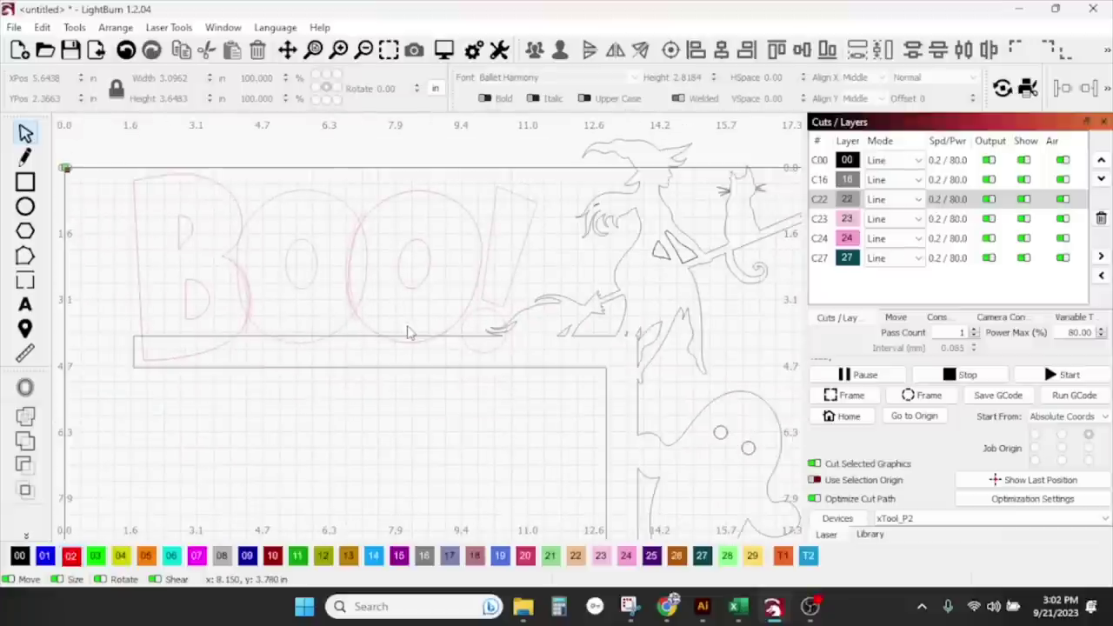
Step: Offset the whole BOO! lettering outward by 0.25 in with round corners, for outer shapes only
drag(476, 324, 306, 267)
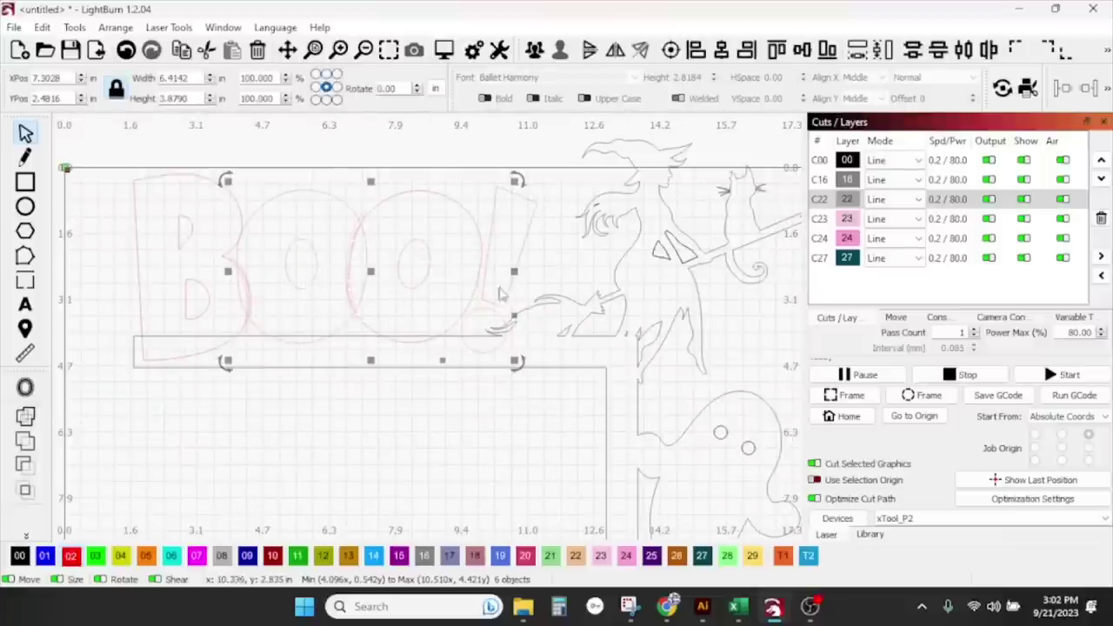
drag(513, 317, 162, 210)
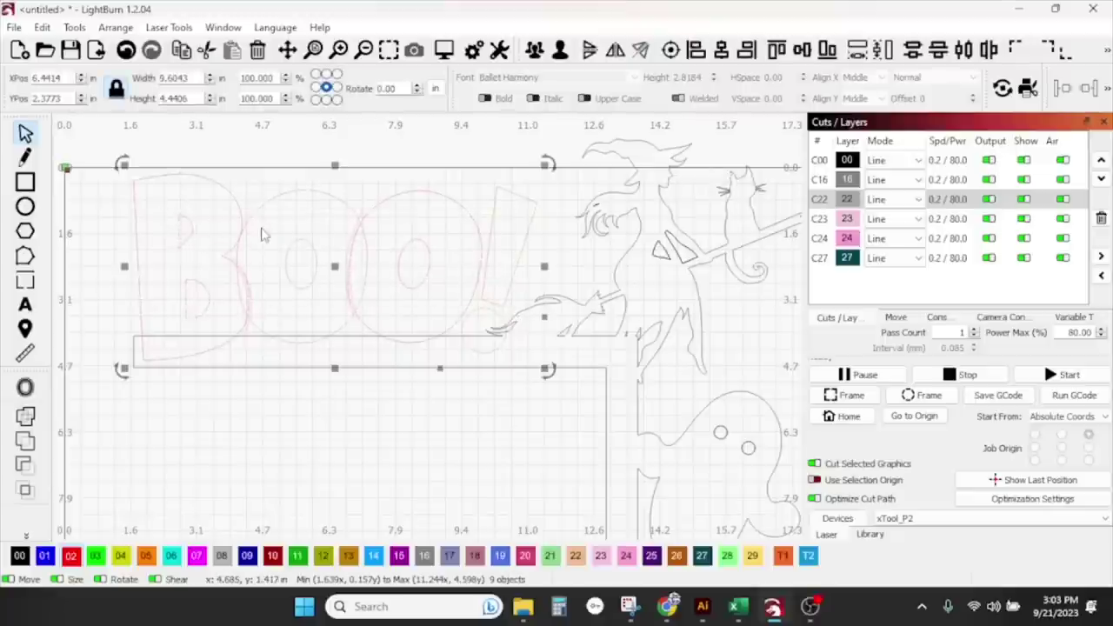
click(24, 388)
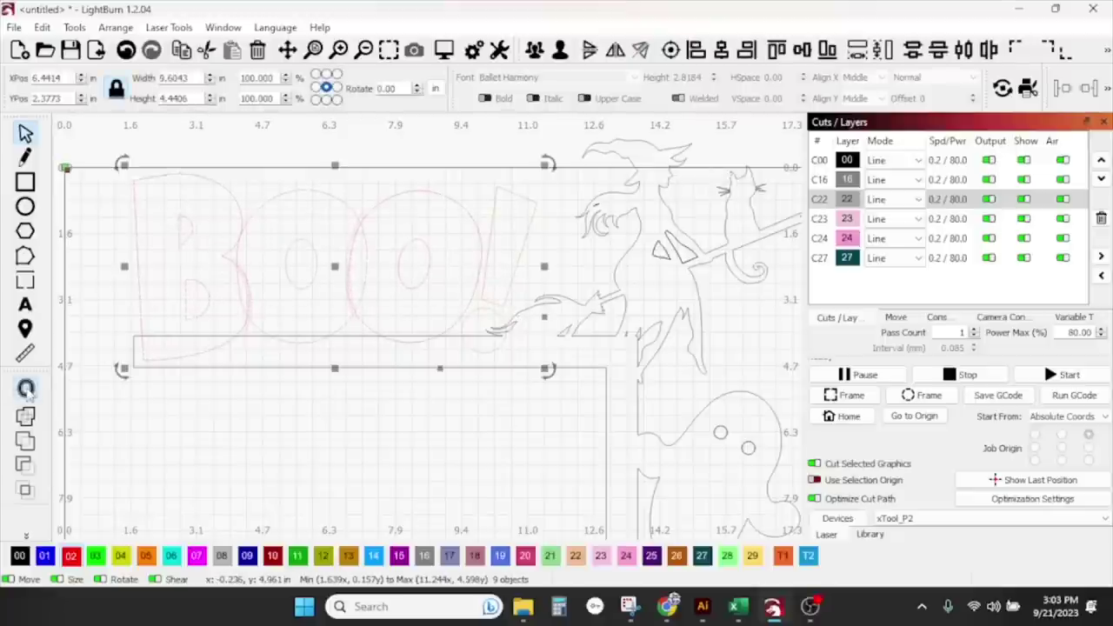
drag(644, 223, 707, 180)
click(707, 202)
click(707, 201)
click(707, 202)
click(707, 201)
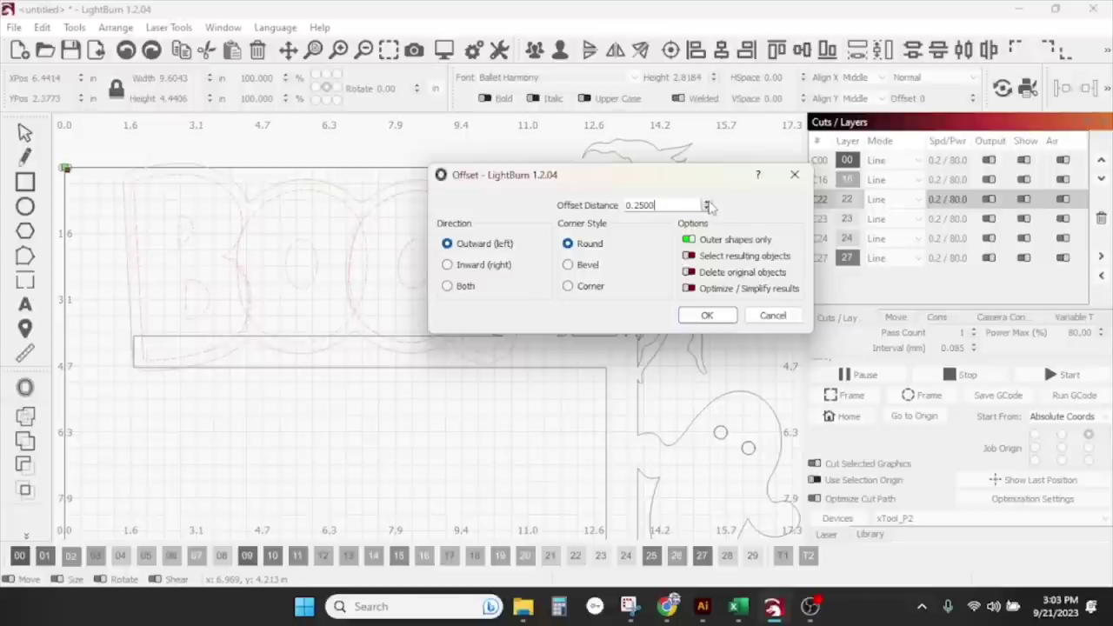
drag(670, 184, 856, 170)
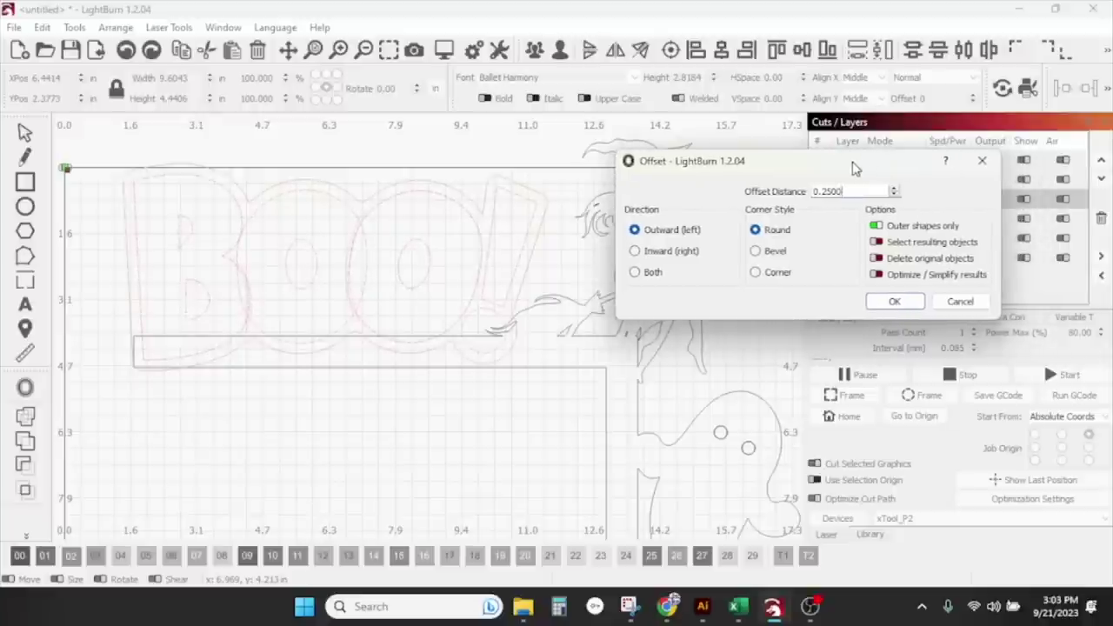
click(895, 302)
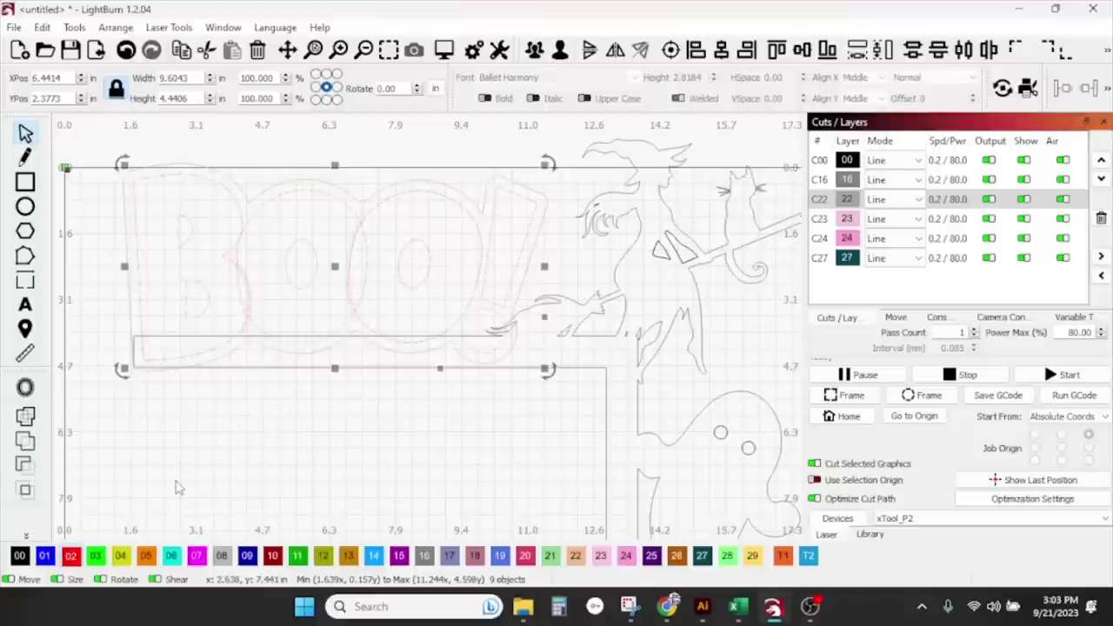
Step: Select the BOO! lettering together with its offset outline and nudge them up by about 0.12 in over the bar
click(250, 343)
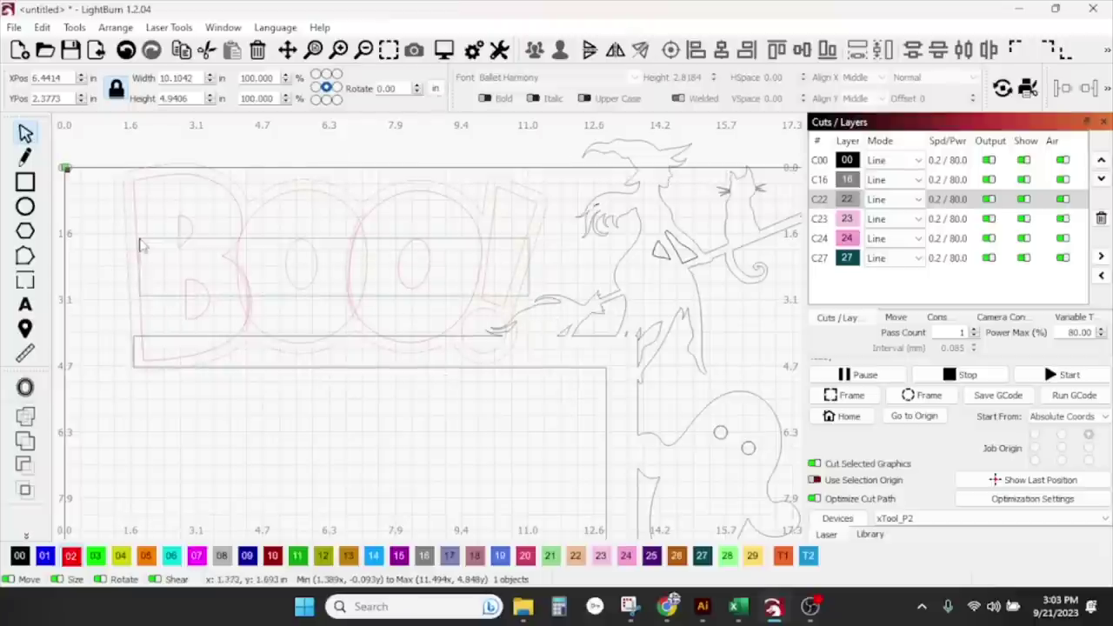
key(ctrl+u)
key(ctrl+u)
key(Up)
key(Up)
key(Up)
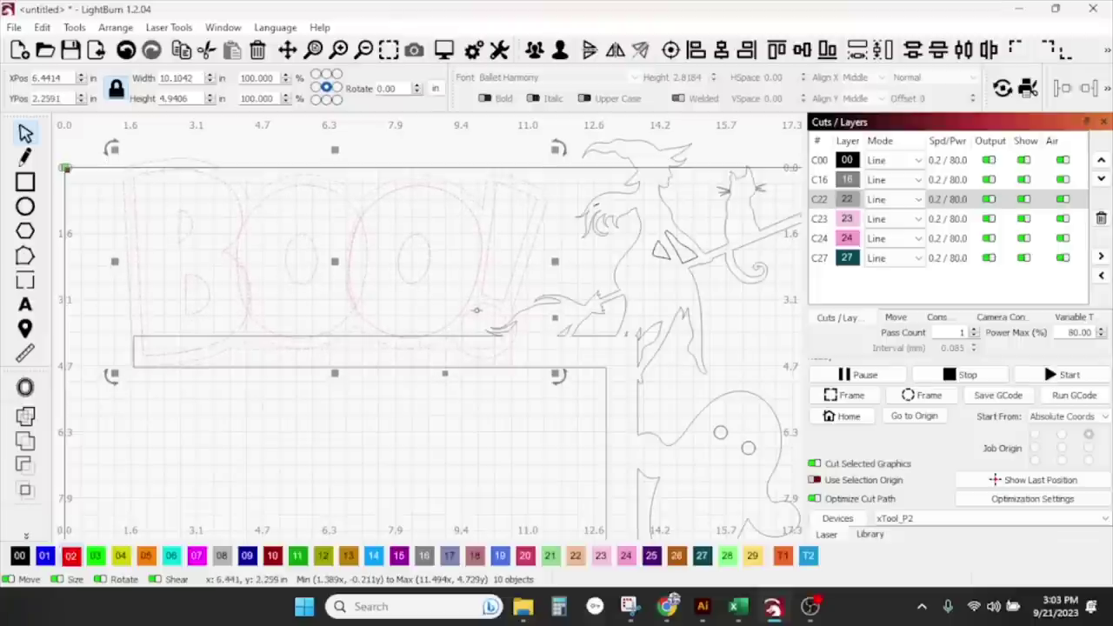
Step: Nudge the BOO! lettering and its outline up about 0.04 in, and merge the offset outline with the corner frame
key(Up)
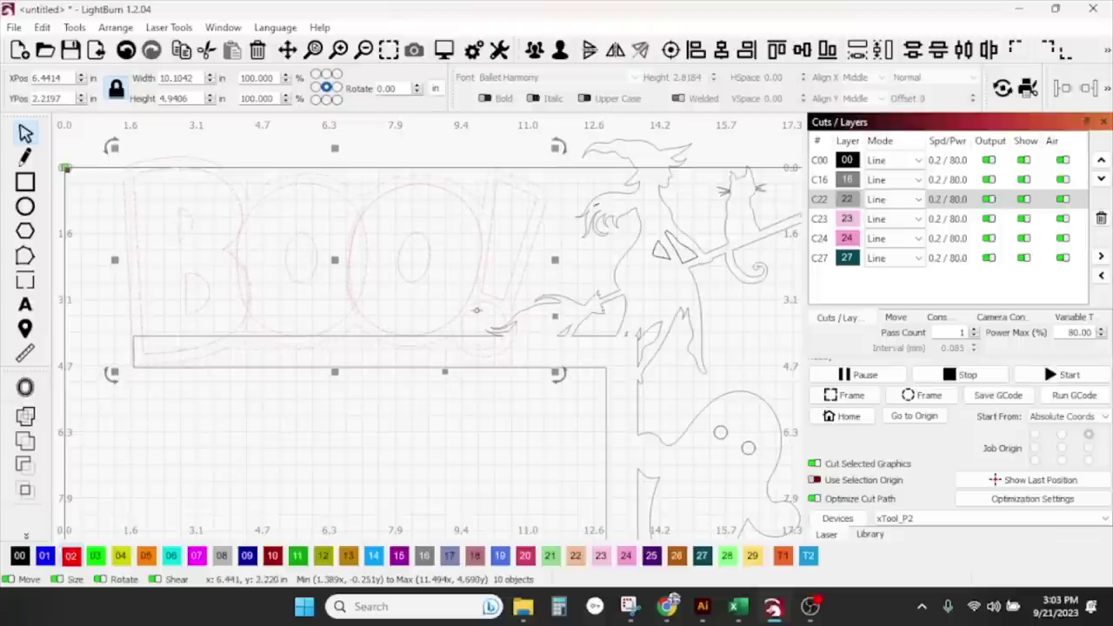
click(431, 393)
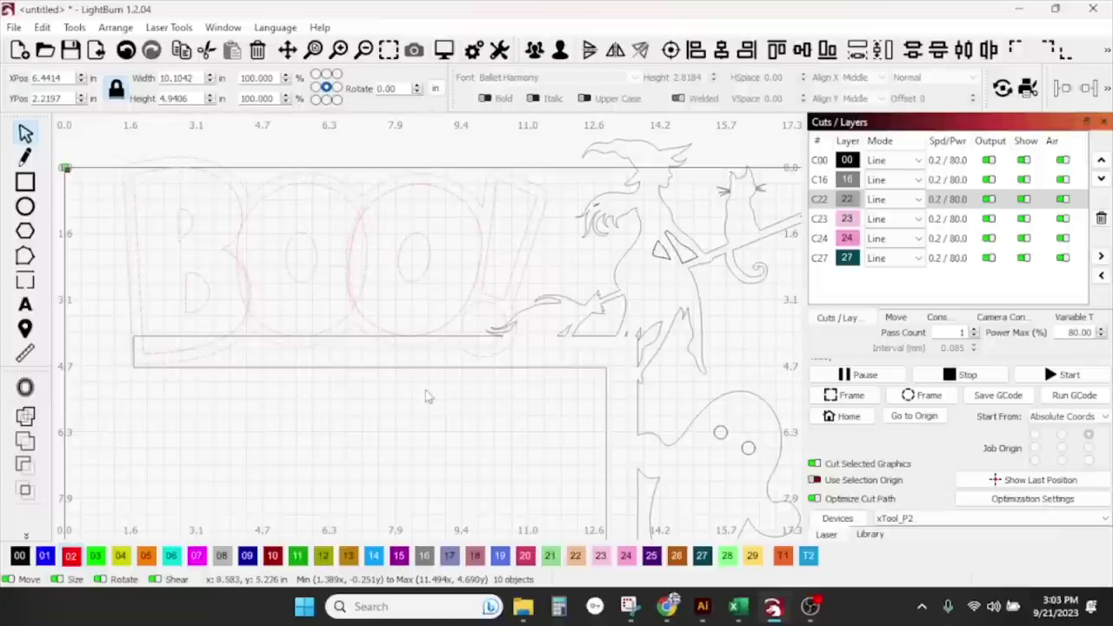
click(375, 339)
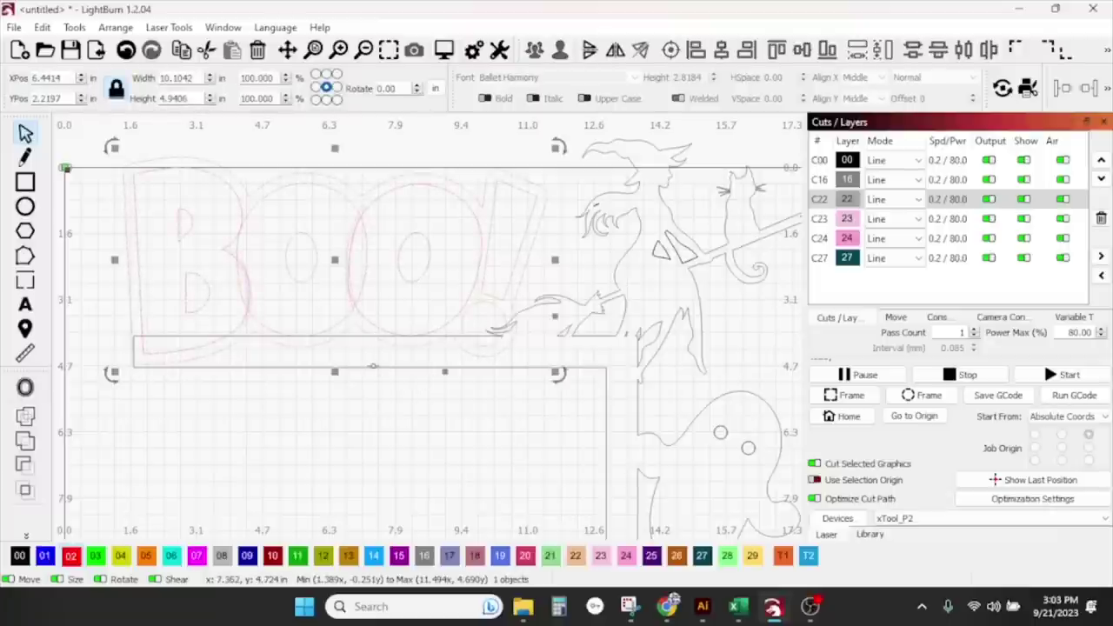
key(ctrl+a)
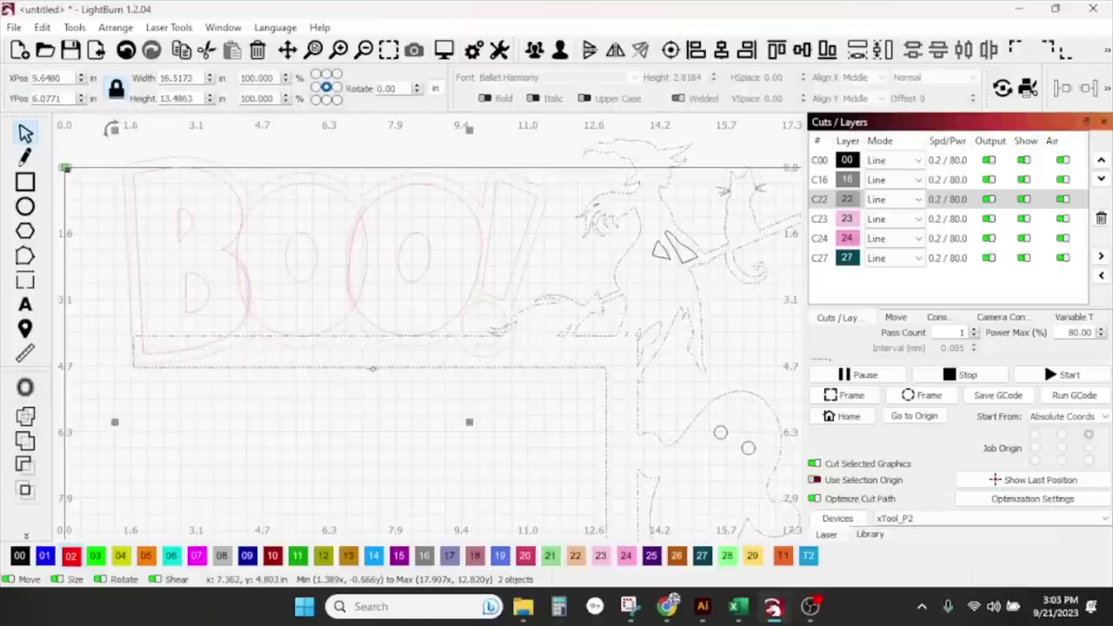
click(25, 388)
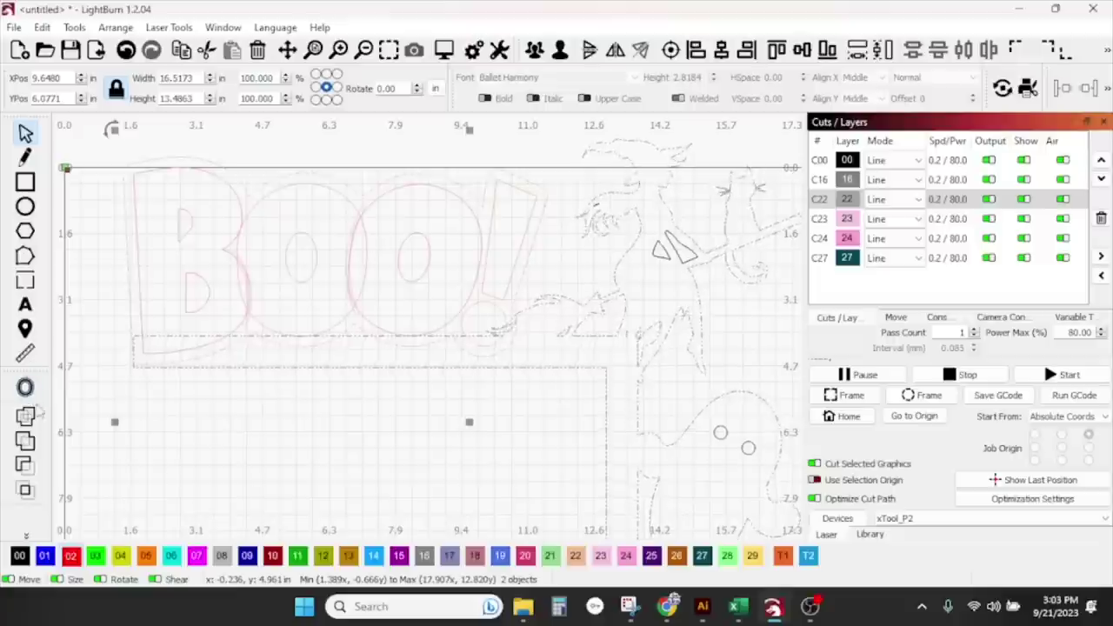
click(247, 421)
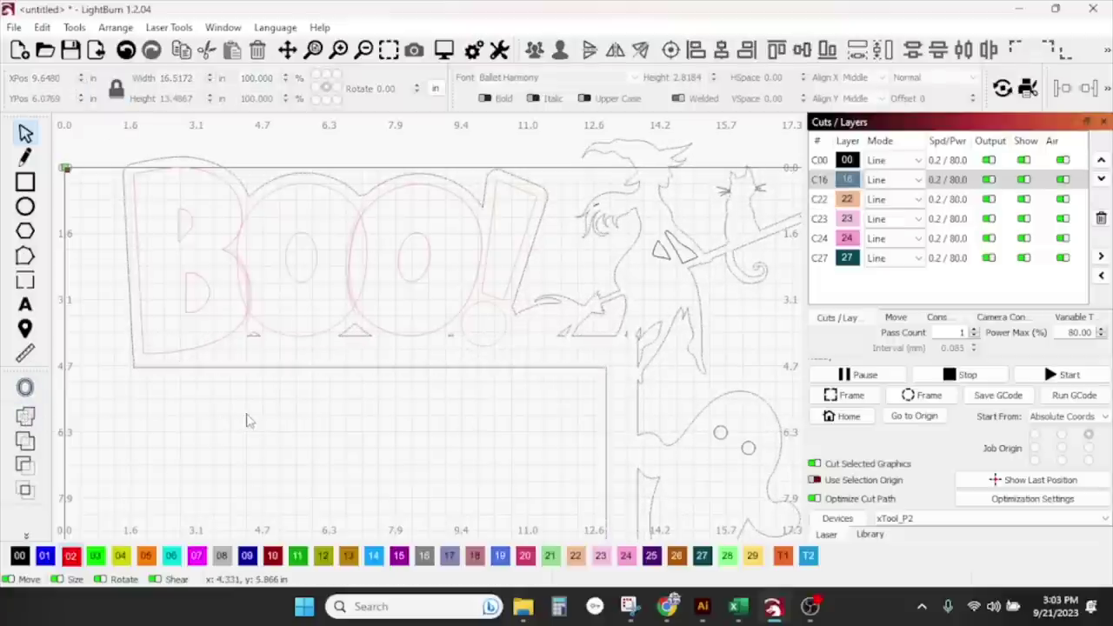
Step: Subtract the overlap piece beside the B from the first O
click(239, 252)
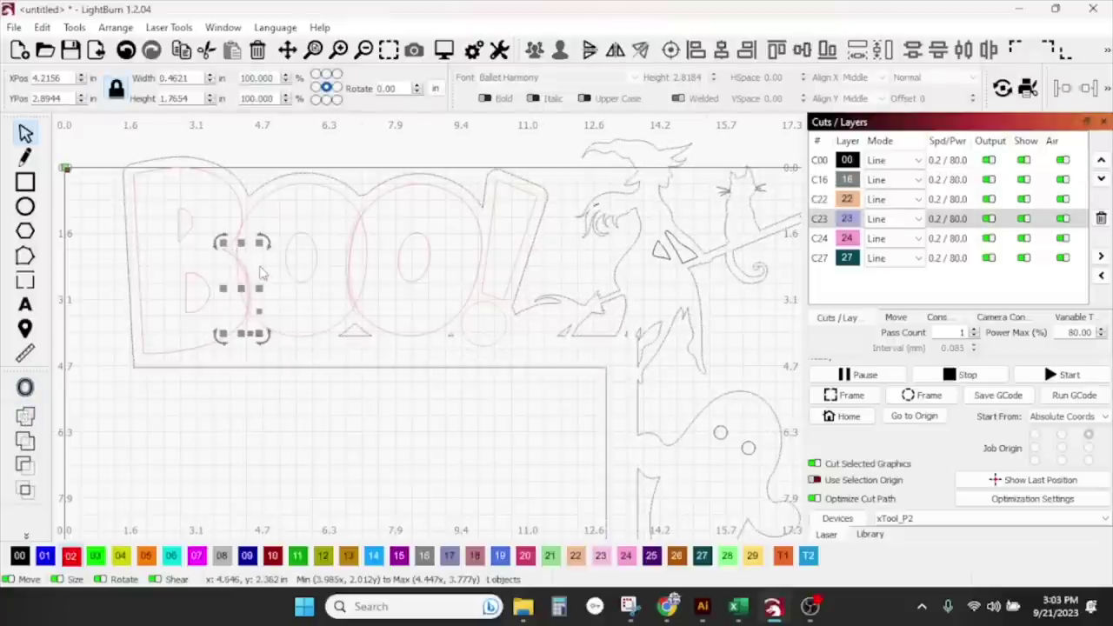
scroll(238, 252, up, 4)
click(249, 157)
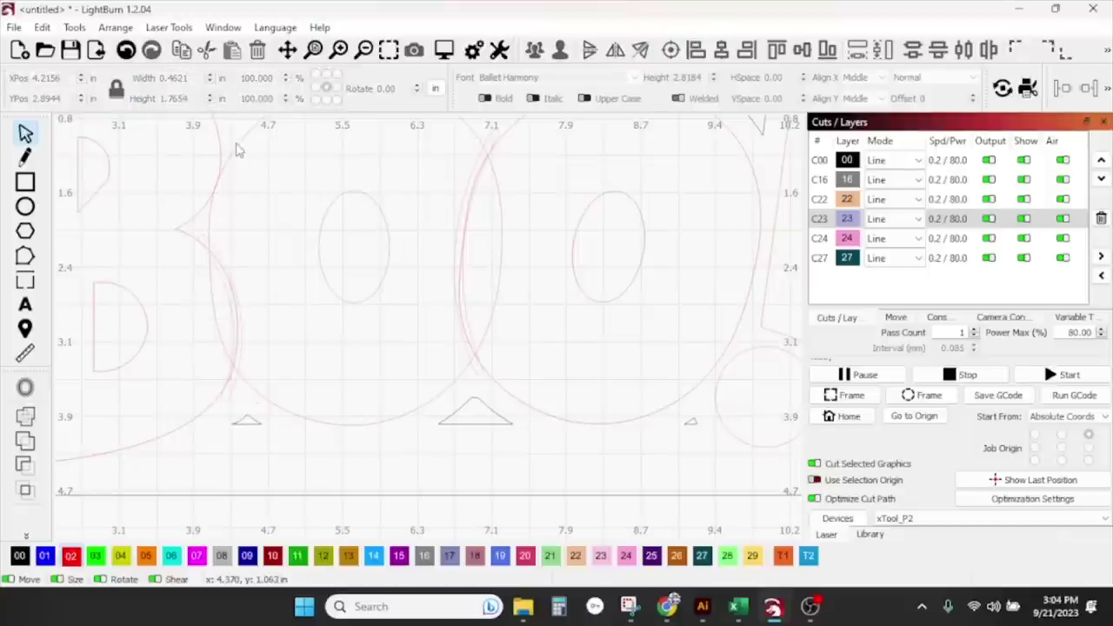
click(240, 153)
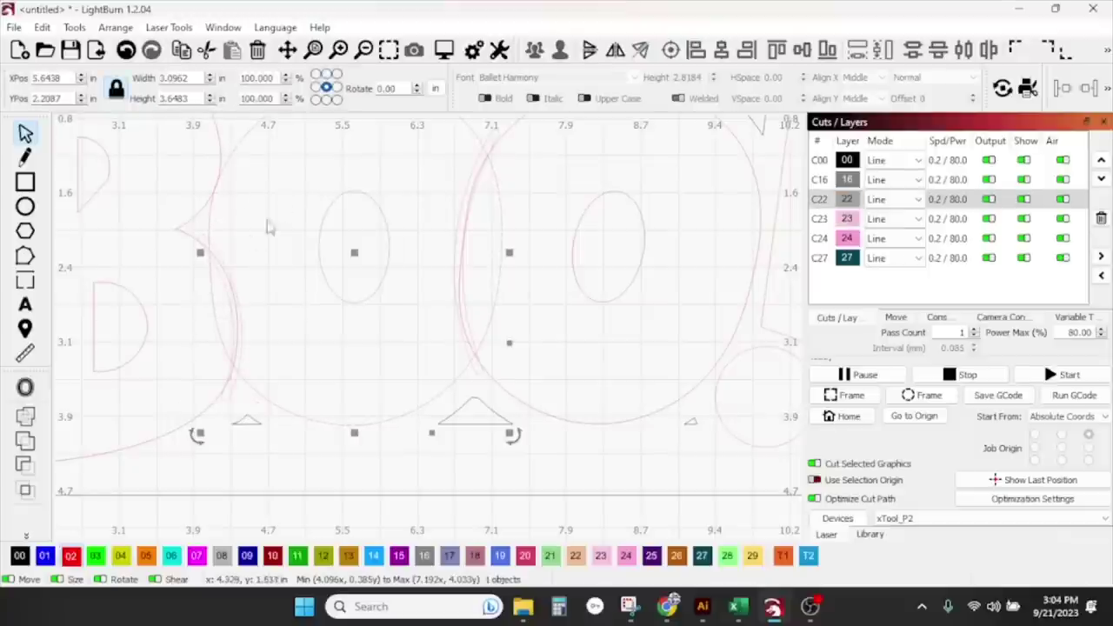
shift+click(224, 272)
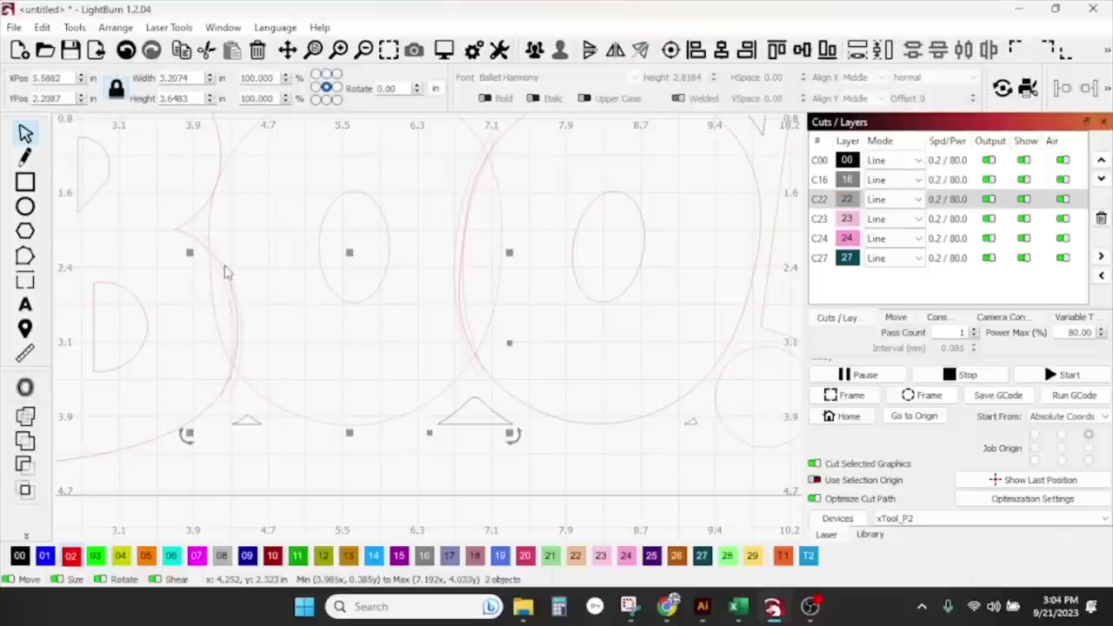
click(25, 467)
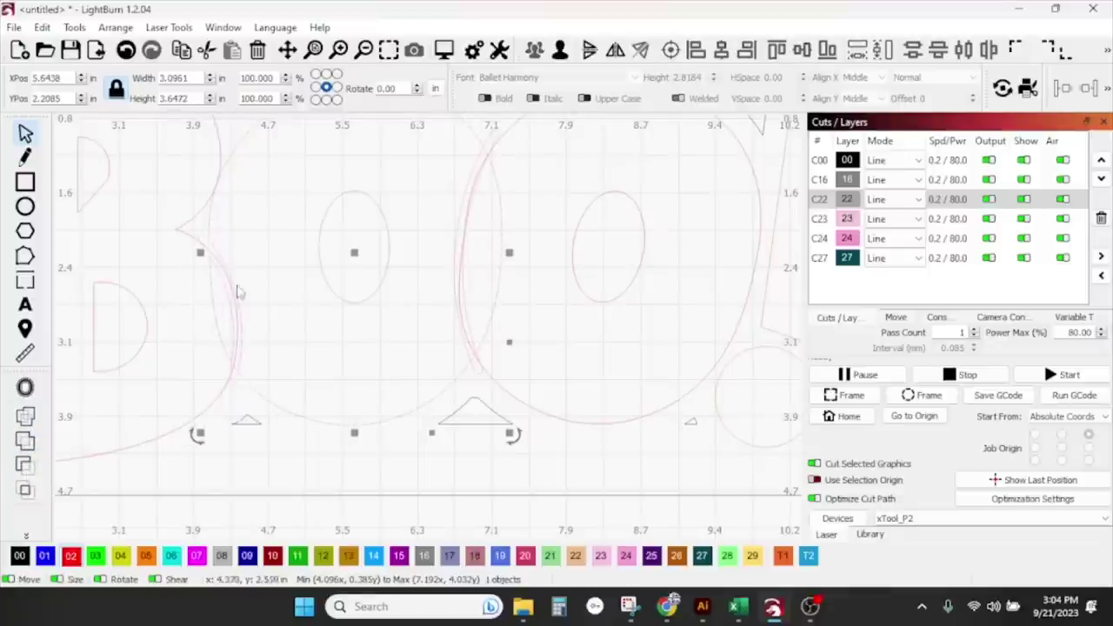
click(522, 346)
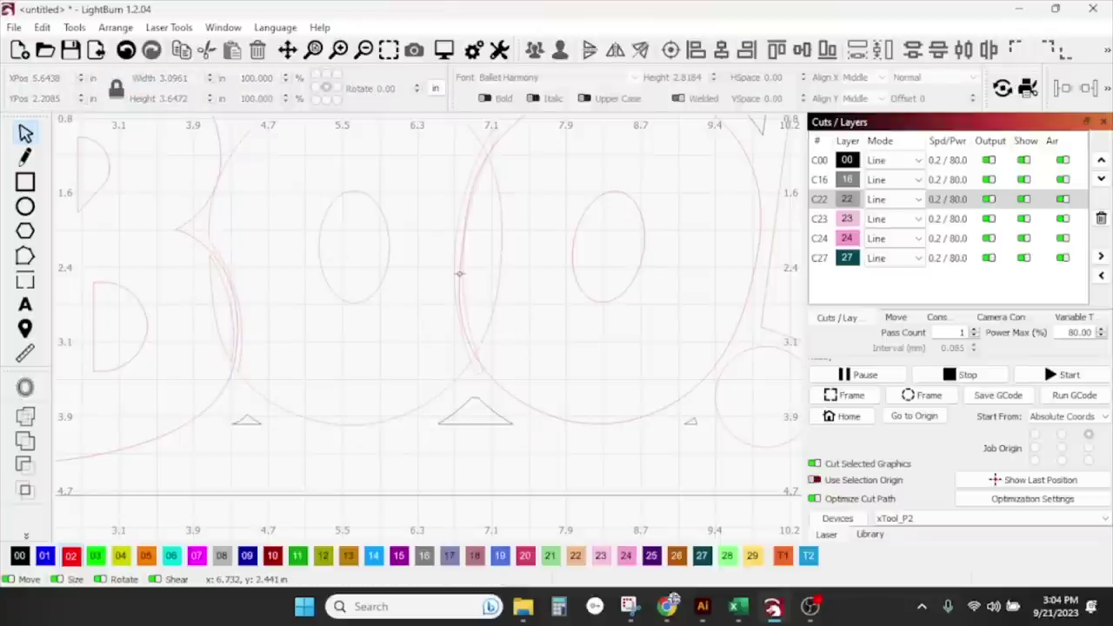
Step: Subtract the overlap piece between the two O's from the first O
click(477, 144)
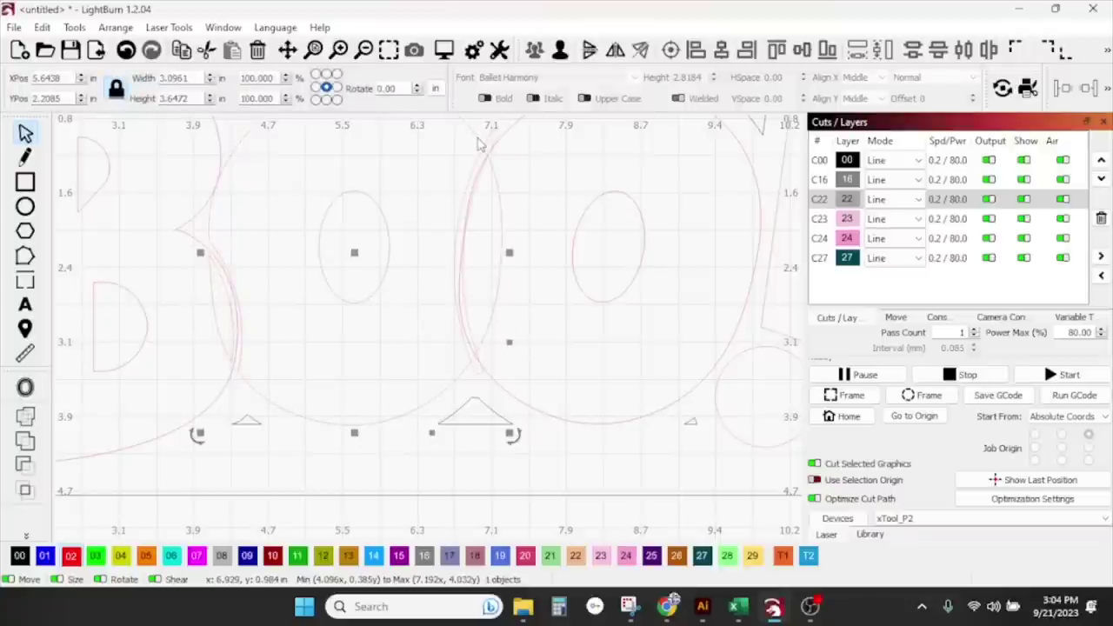
shift+click(497, 132)
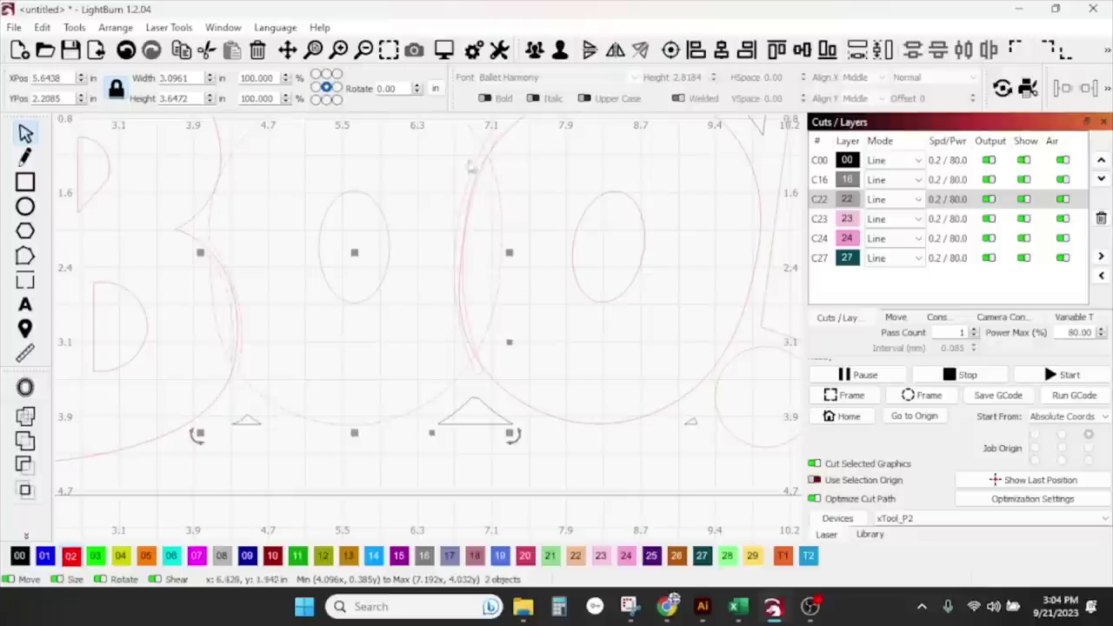
click(25, 464)
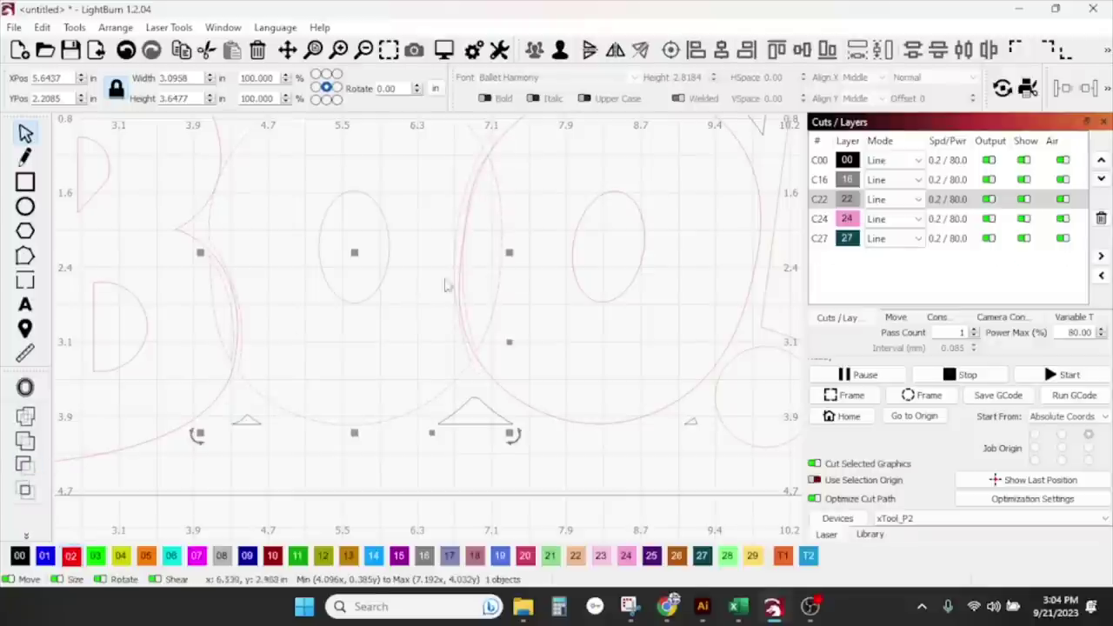
click(534, 256)
Step: Delete the two leftover slivers on either side of the first O
click(504, 251)
click(536, 217)
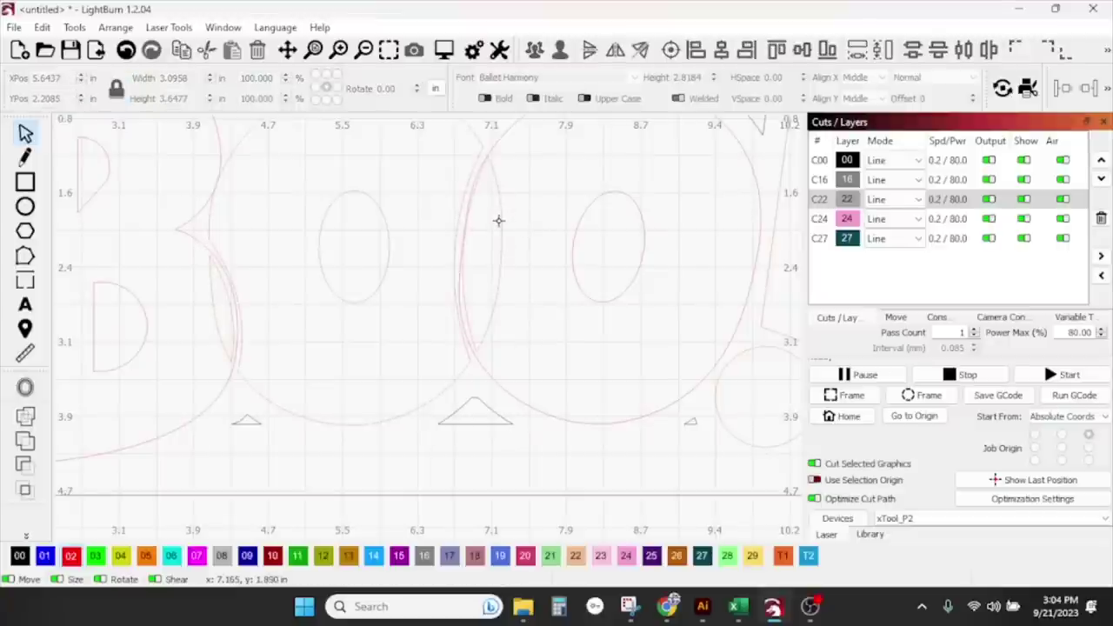
click(501, 223)
key(Escape)
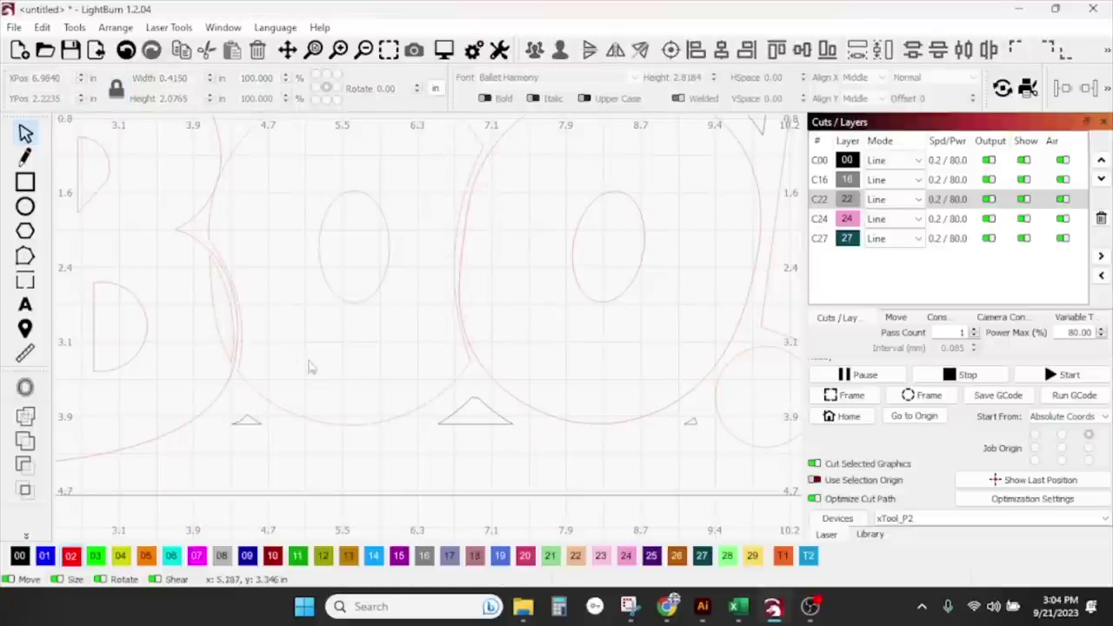
scroll(300, 337, down, 2)
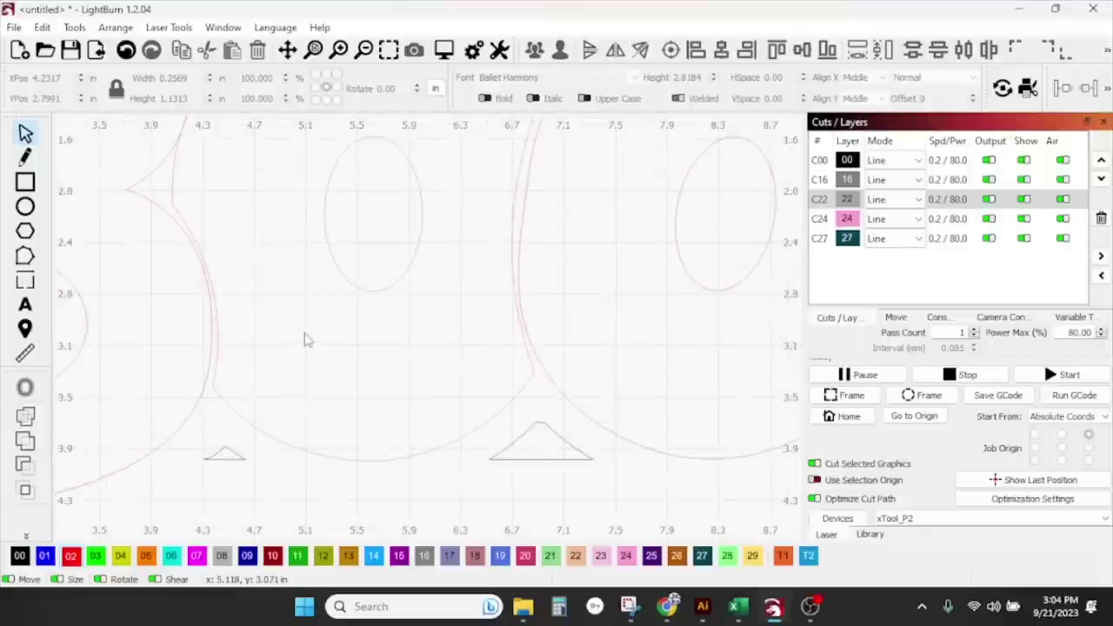
Step: Duplicate the BOO! lettering without its outline and place the copy below the horizontal bar
scroll(304, 339, down, 5)
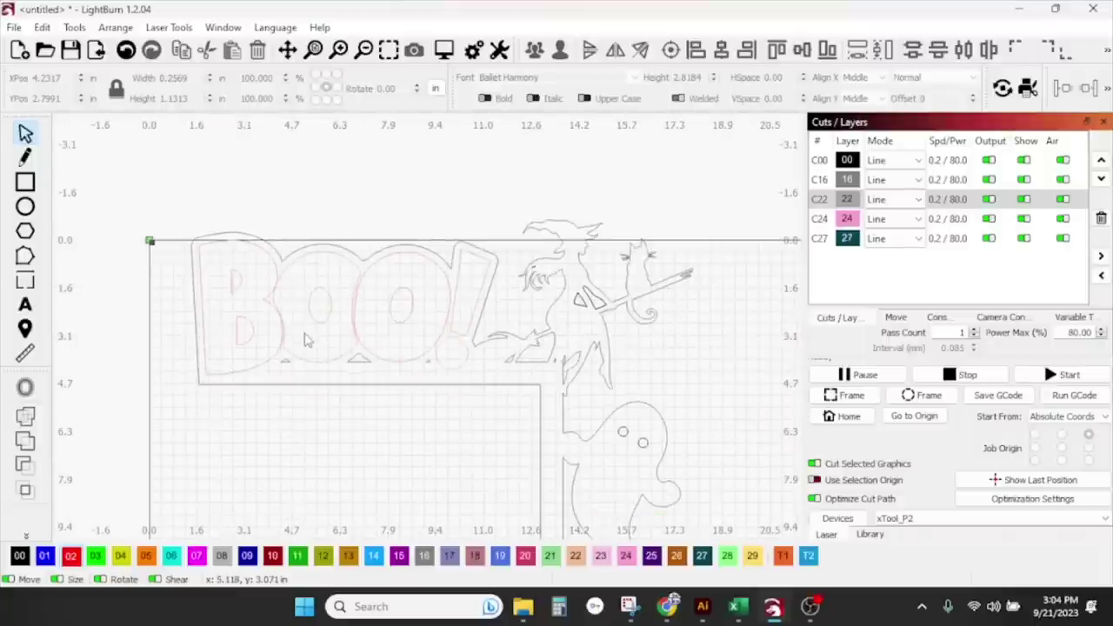
scroll(305, 339, down, 3)
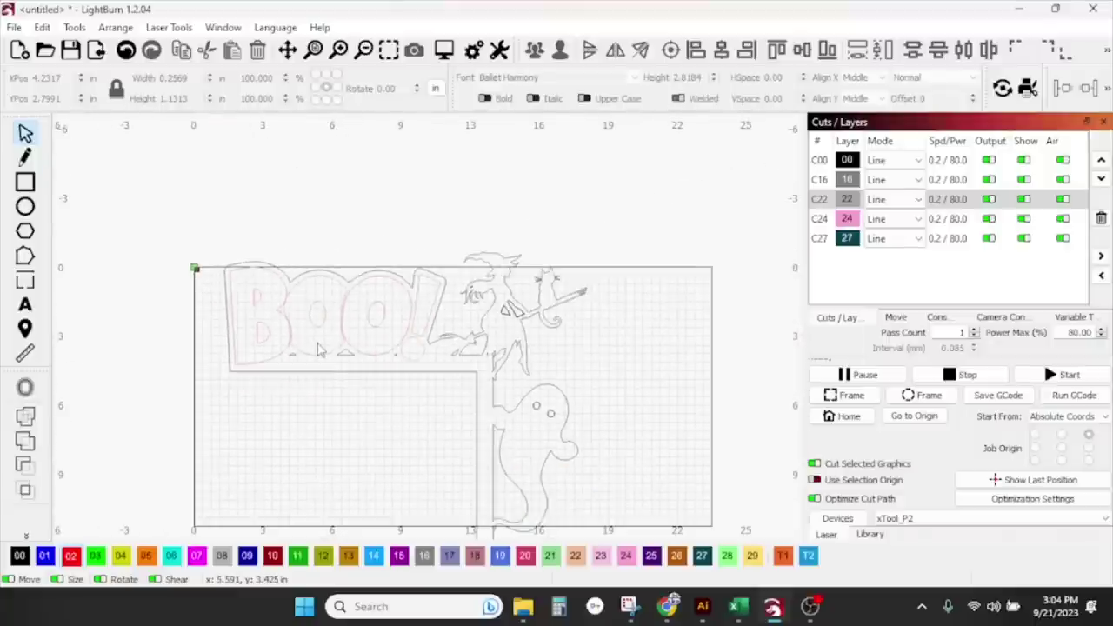
scroll(319, 348, down, 2)
drag(400, 347, 276, 300)
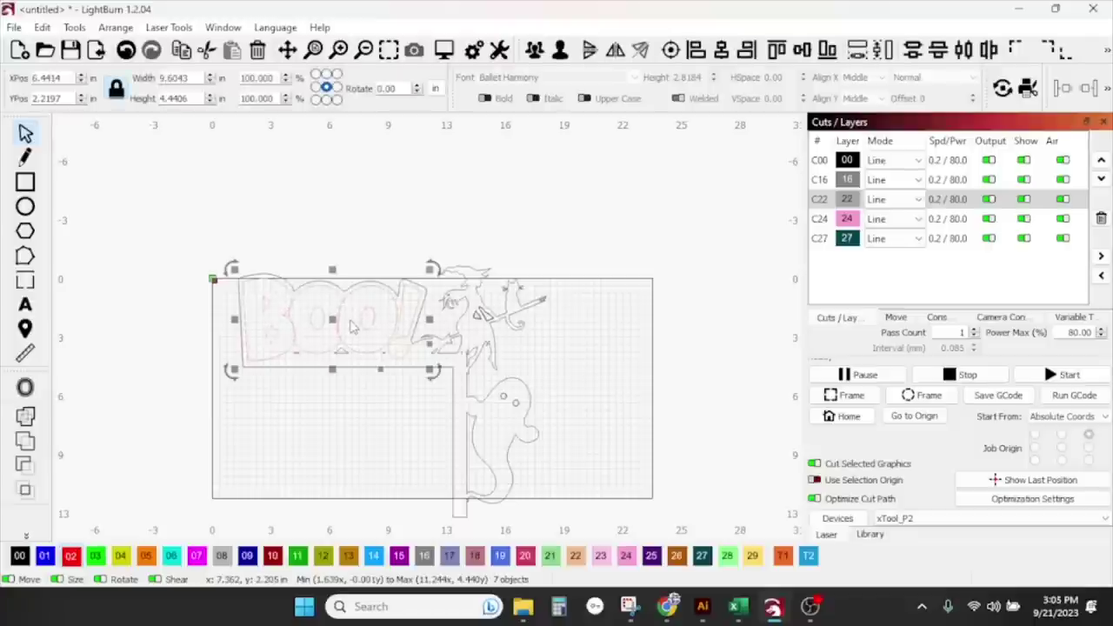
key(Right)
key(Right)
drag(349, 319, 346, 424)
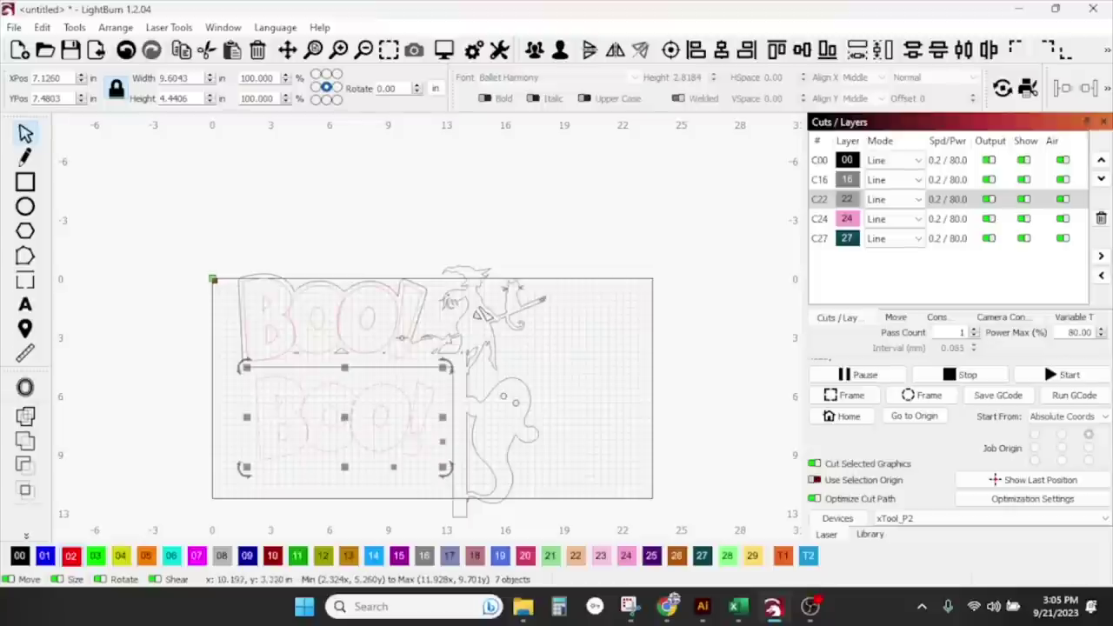
Step: Select the original BOO! lettering above the bar and assign it to the blue 01 layer
key(ctrl+z)
key(ctrl+z)
key(ctrl+z)
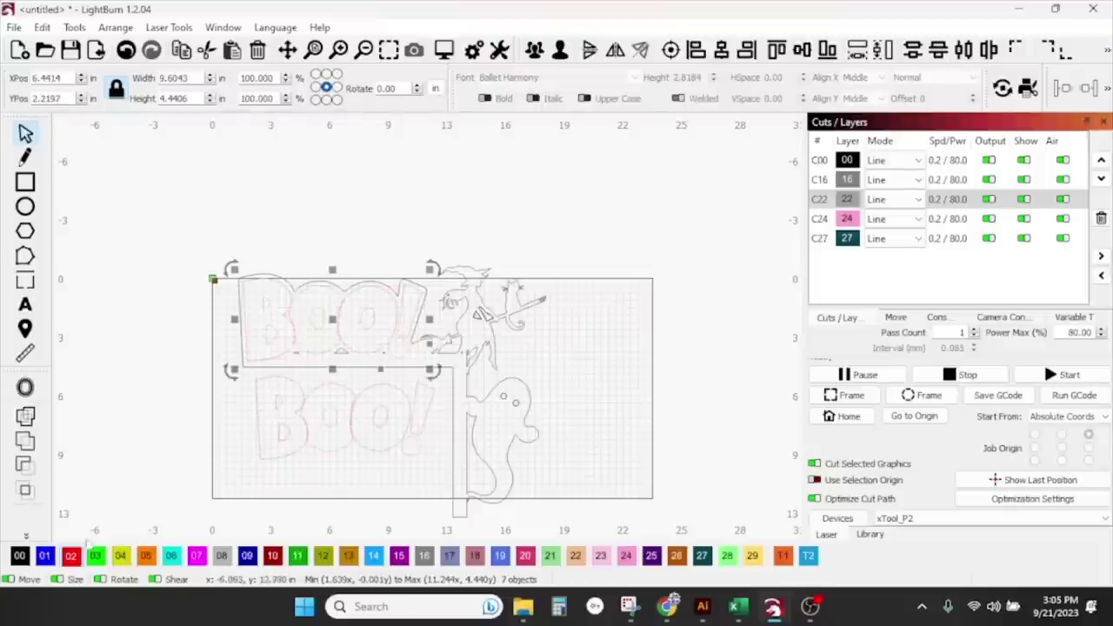
click(46, 556)
click(587, 452)
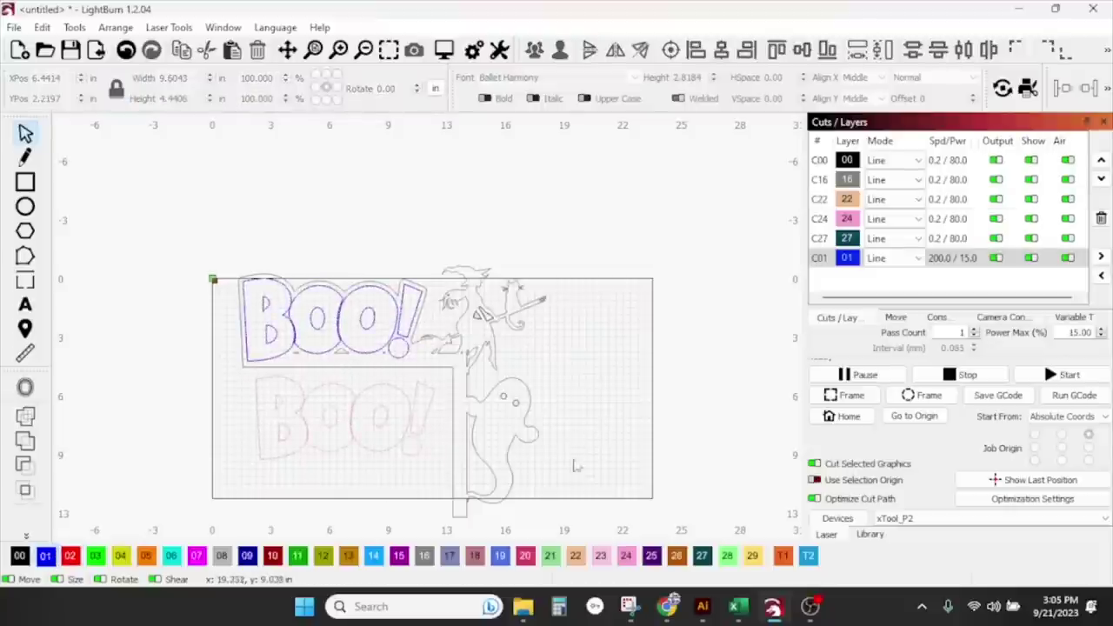
Step: Assign the corner frame with witch and ghost, and the separate BOO! copy, to the red 02 layer
click(460, 272)
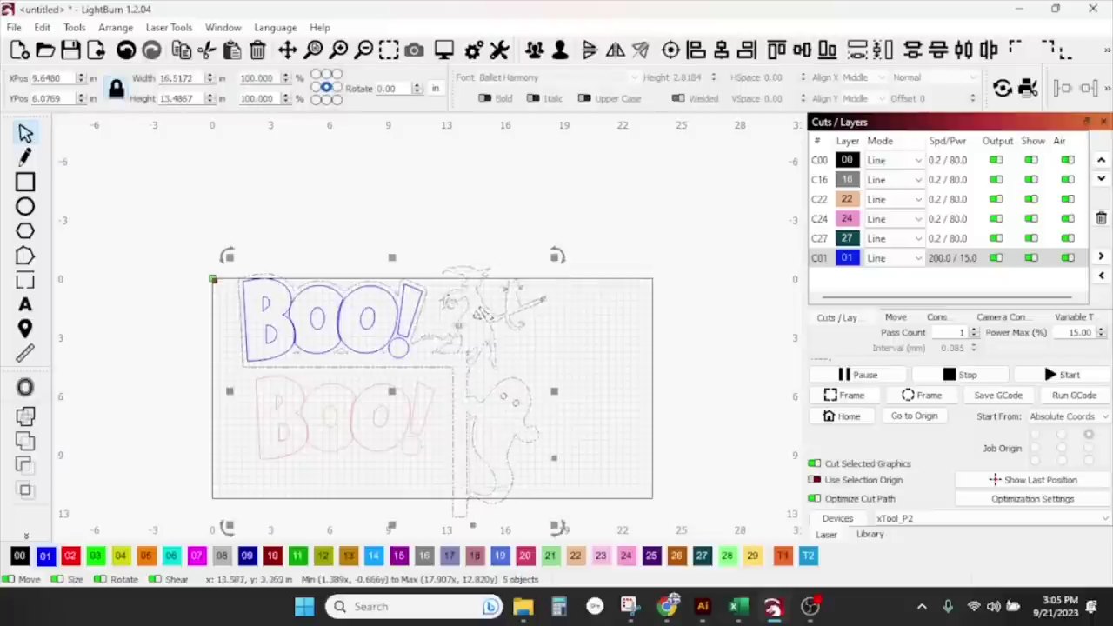
click(70, 556)
click(160, 433)
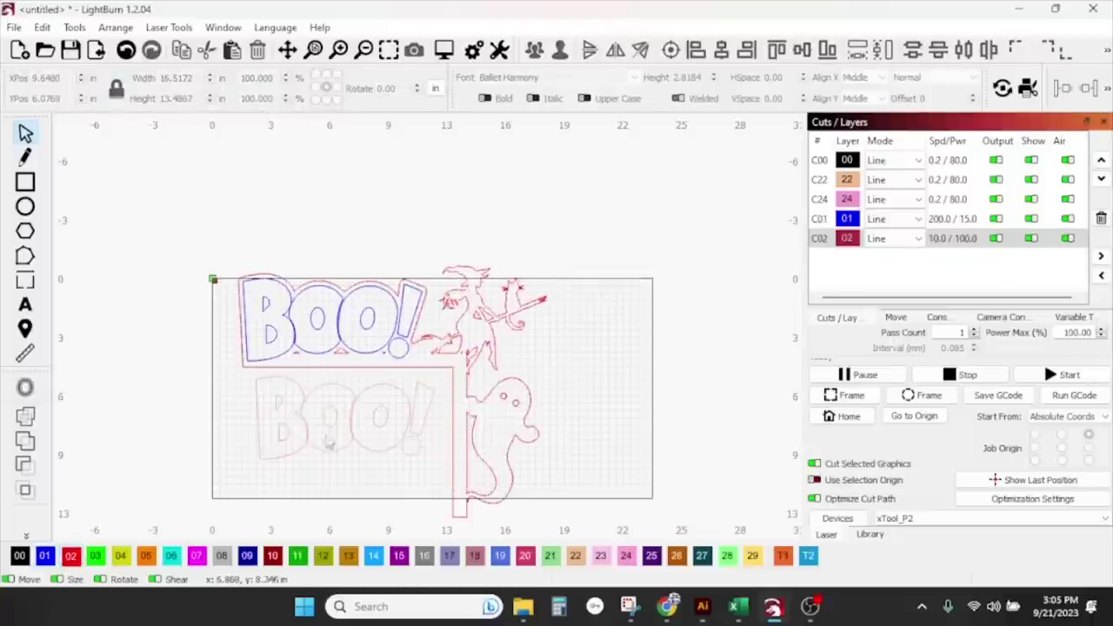
drag(417, 485, 248, 386)
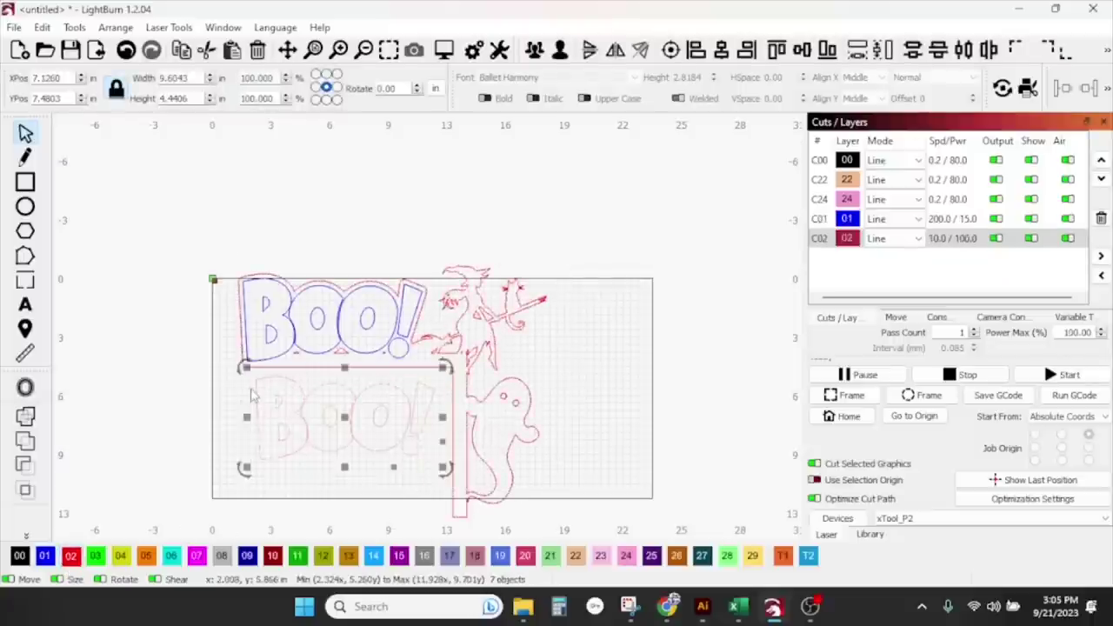
click(71, 557)
click(161, 414)
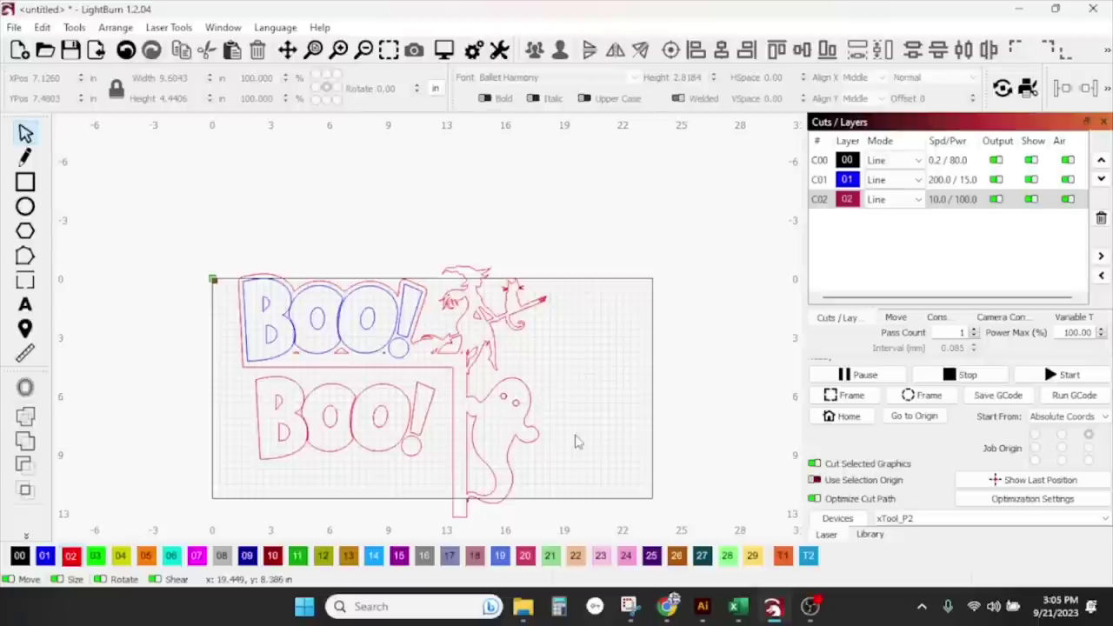
Step: Scale the whole design to about 13.14 by 10.73 in and move it inside the right half of the work area
drag(567, 529, 212, 254)
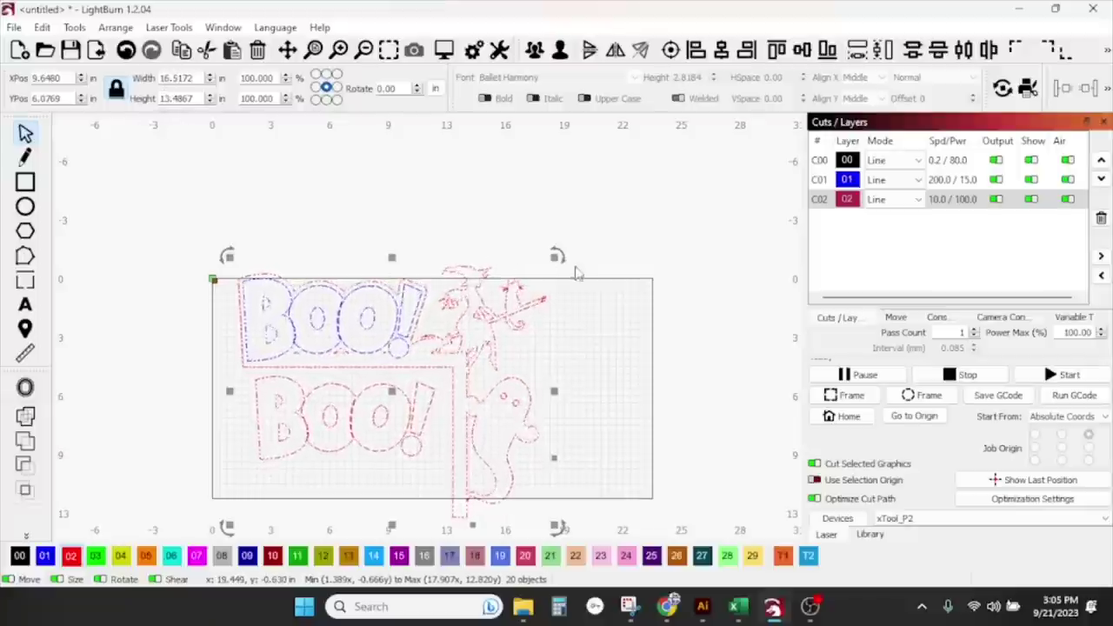
drag(228, 257, 290, 306)
drag(427, 423, 523, 394)
click(687, 395)
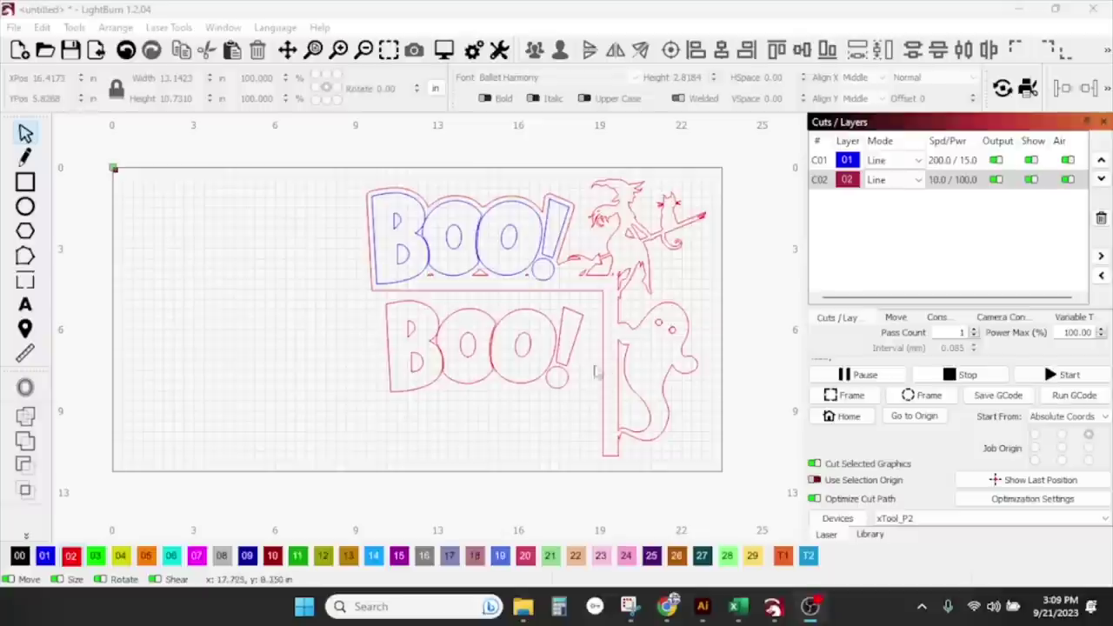
Step: Set the blue 01 layer's speed to 160 mm/sec and check the red 02 layer's cut settings
double_click(955, 163)
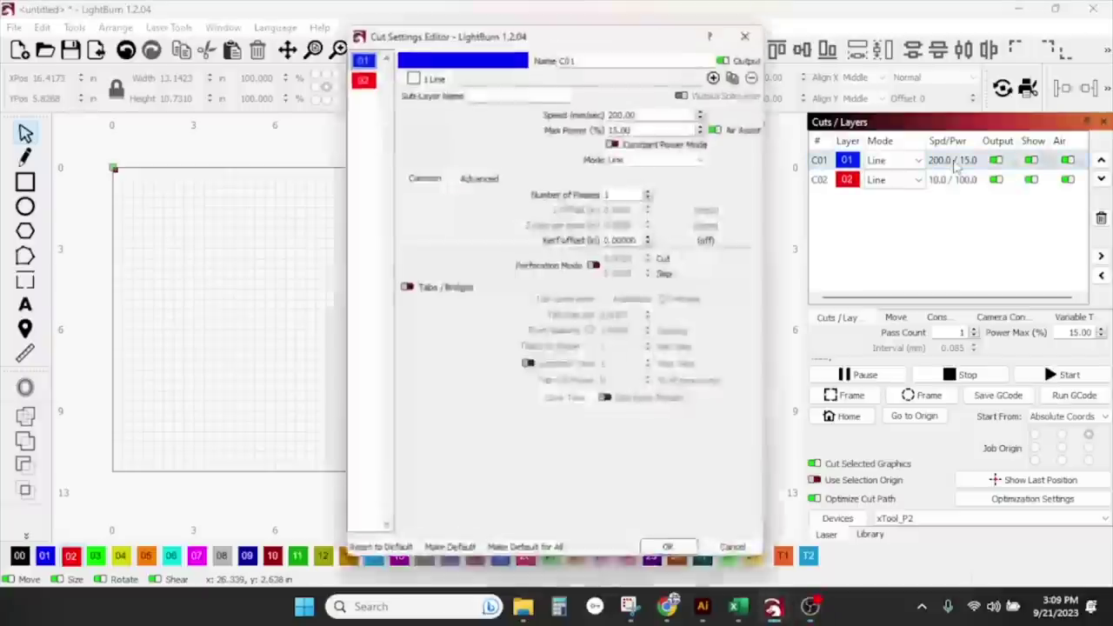
drag(654, 111, 576, 113)
text(16)
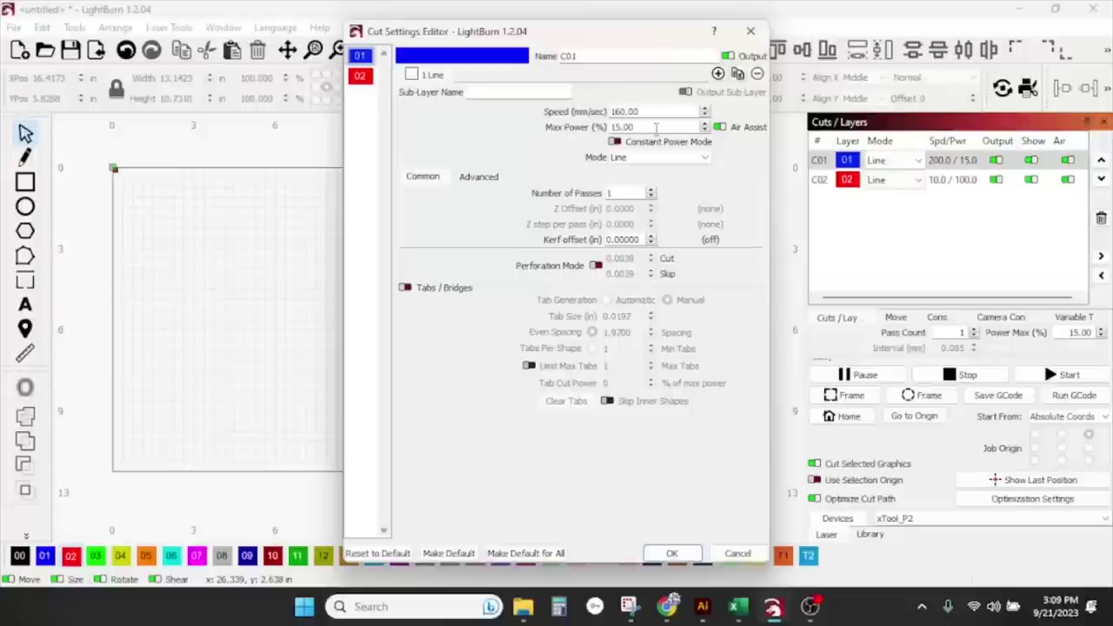
click(359, 77)
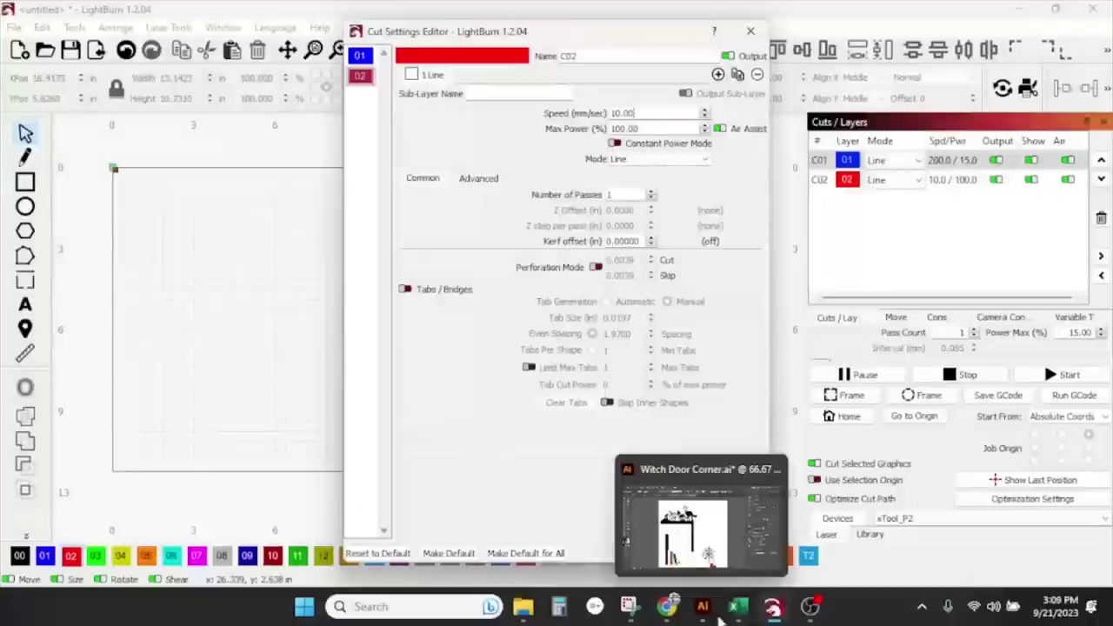
click(654, 554)
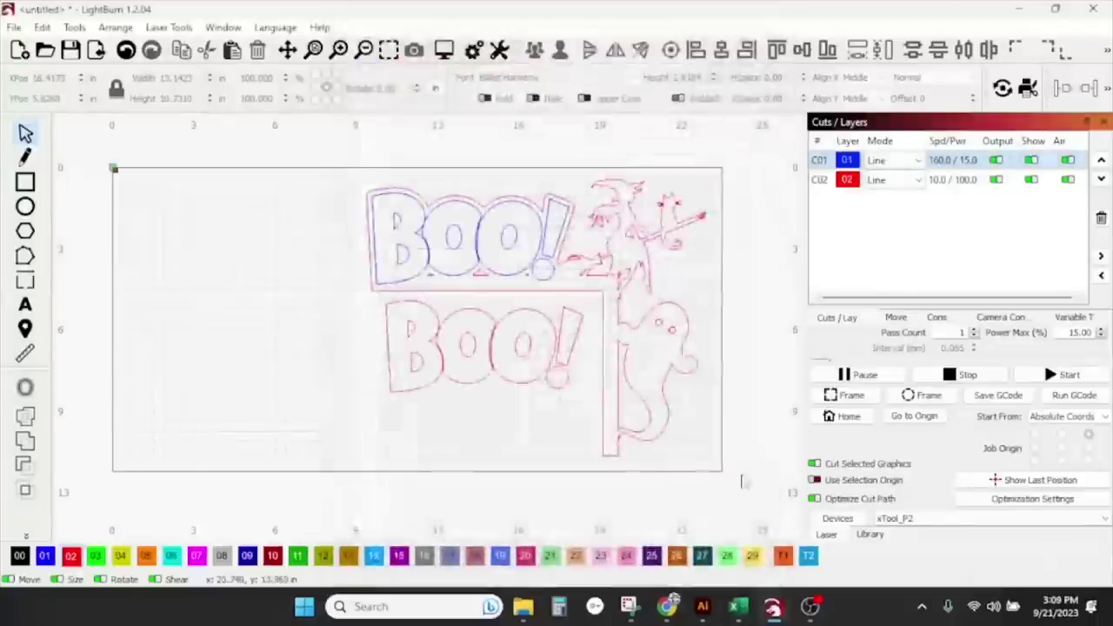
Step: Select the whole design and start the laser job
drag(297, 461, 230, 209)
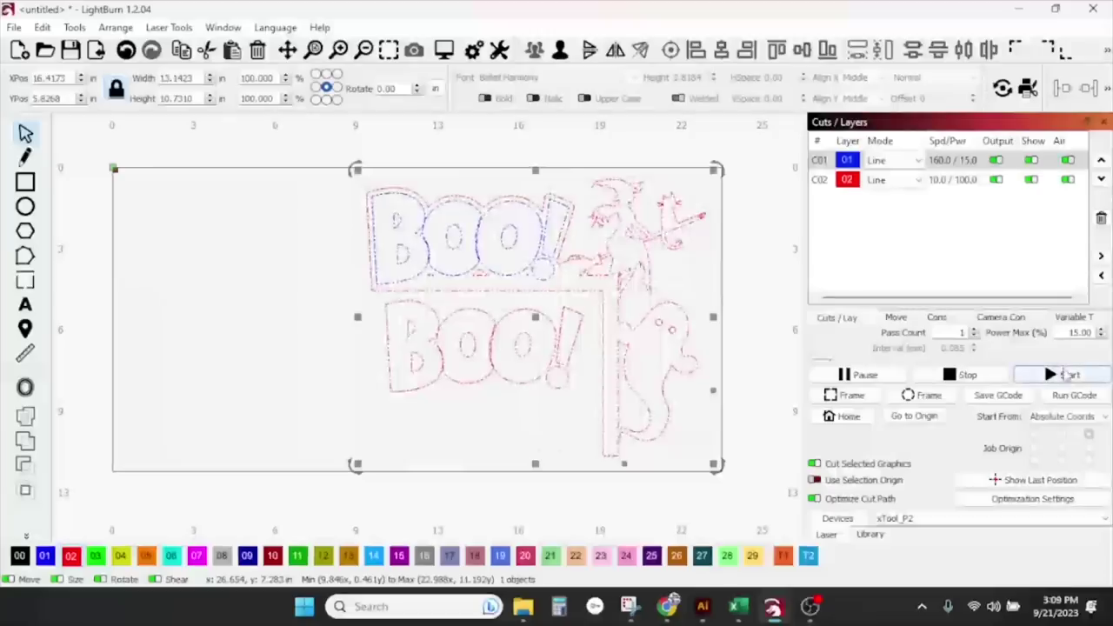
click(1062, 375)
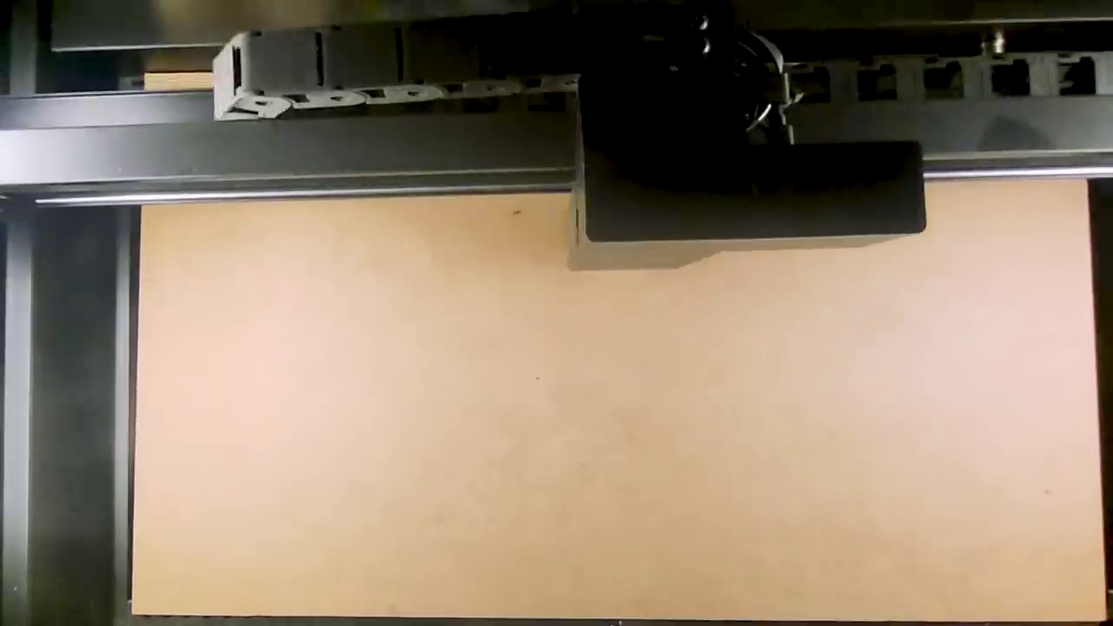